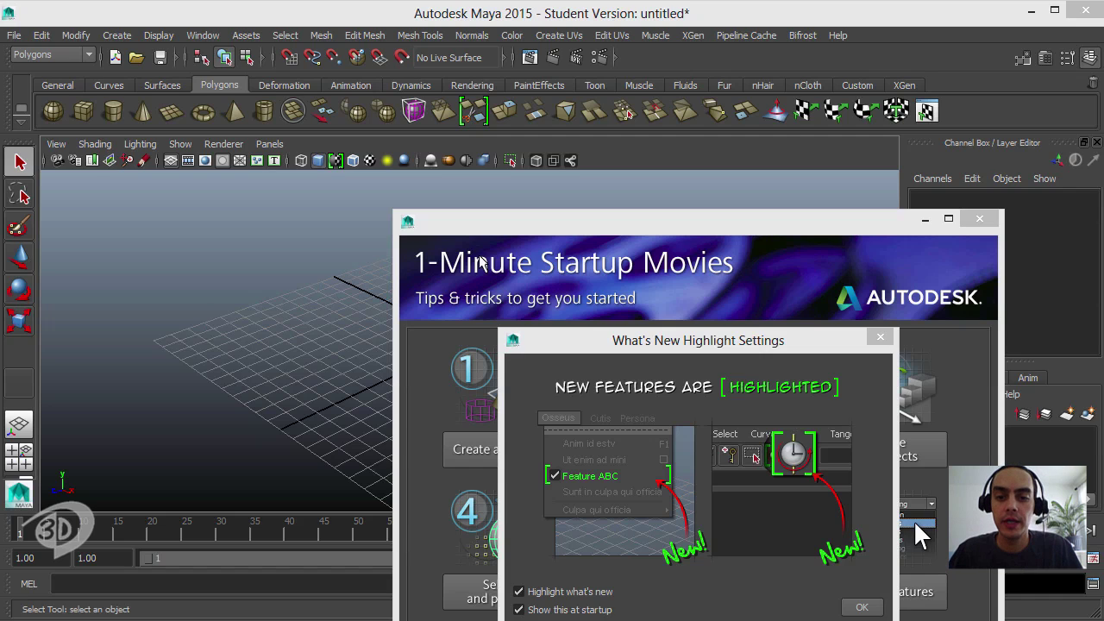
Step: Turn off highlighting of new features and the startup display in the What's New Highlight Settings, and accept the dialog
{"action": "left_click_drag", "start_coordinate": [646, 337], "coordinate": [395, 125]}
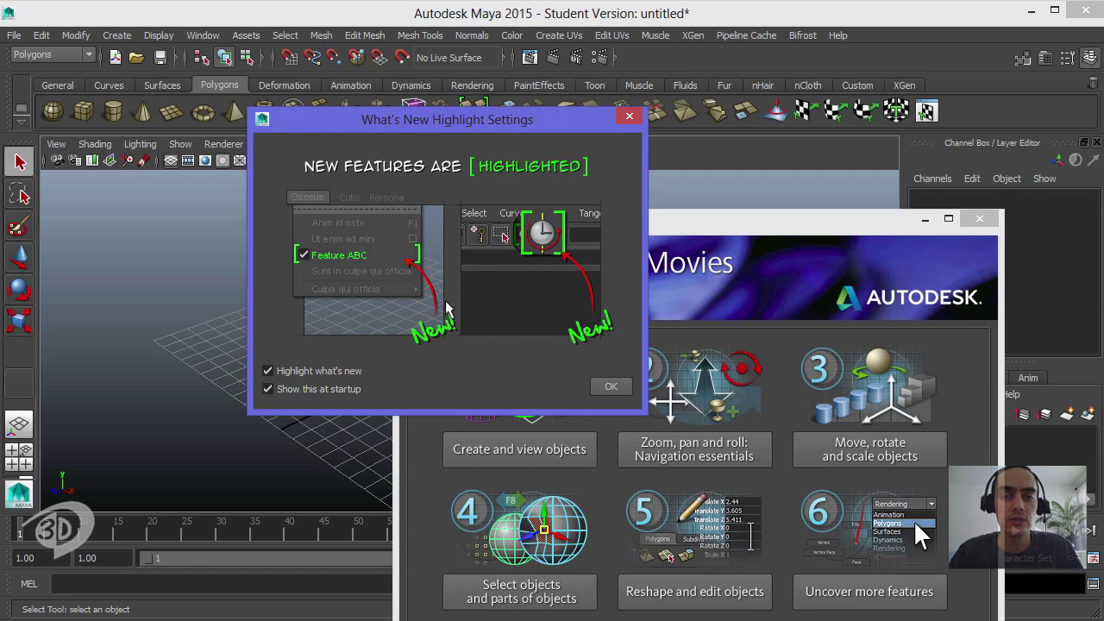
{"action": "left_click", "coordinate": [300, 373]}
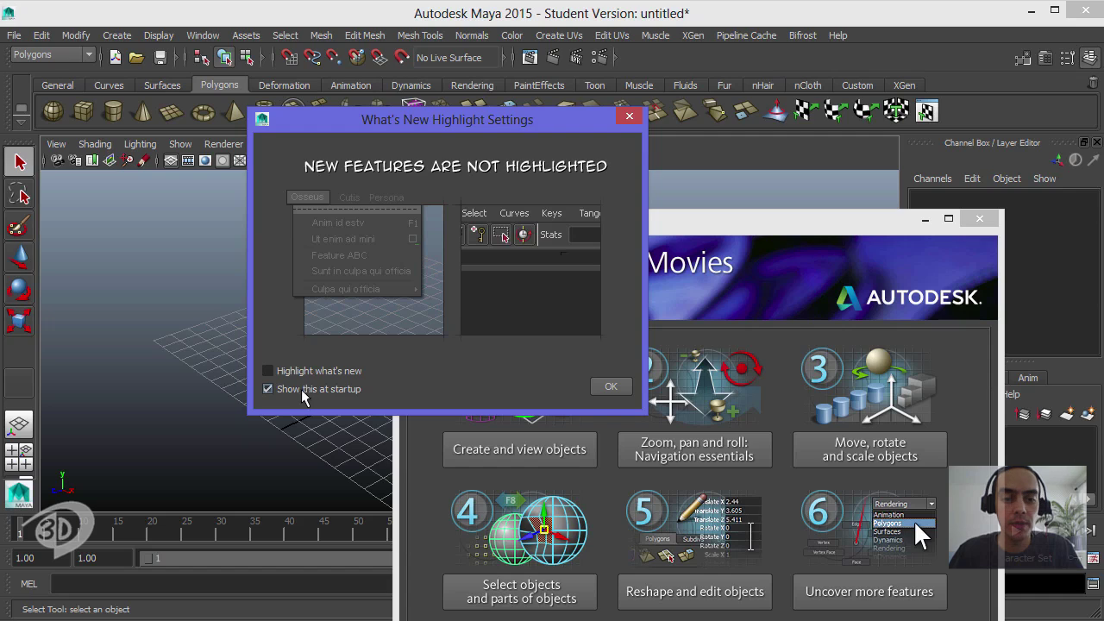
{"action": "left_click", "coordinate": [301, 393]}
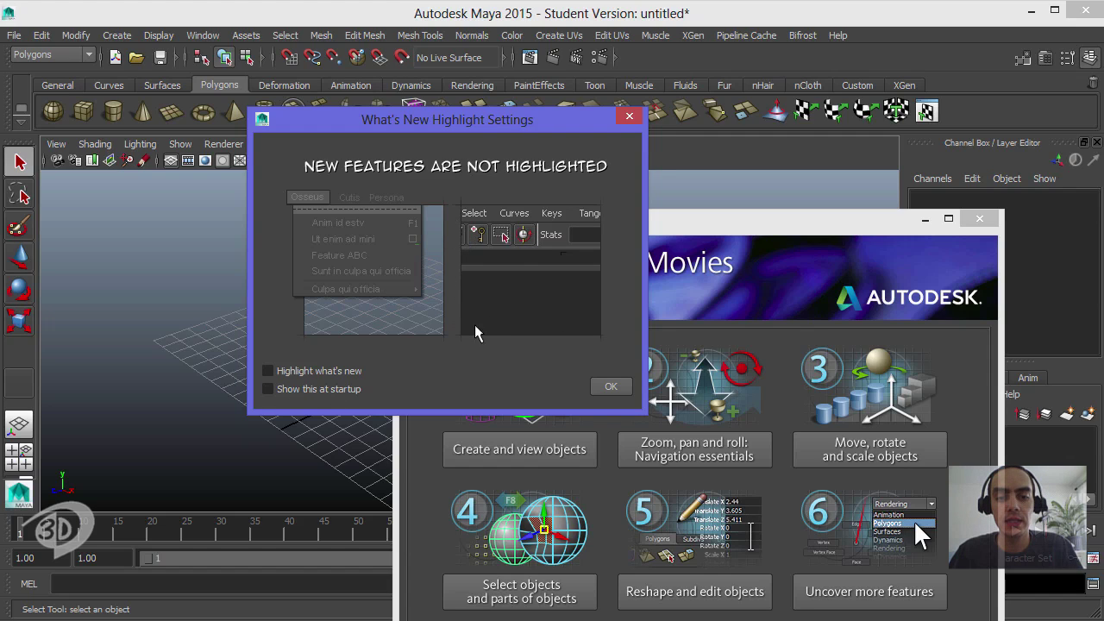
{"action": "left_click", "coordinate": [610, 388]}
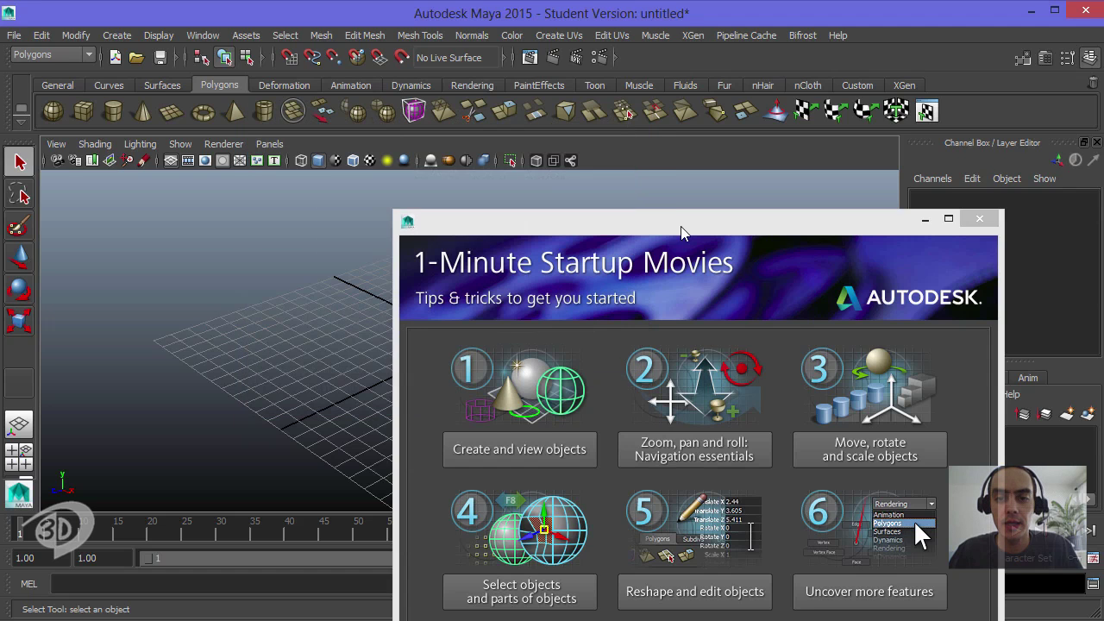
Step: Stop the 1-Minute Startup Movies window from showing at startup and close it
{"action": "left_click_drag", "start_coordinate": [681, 227], "coordinate": [552, 80]}
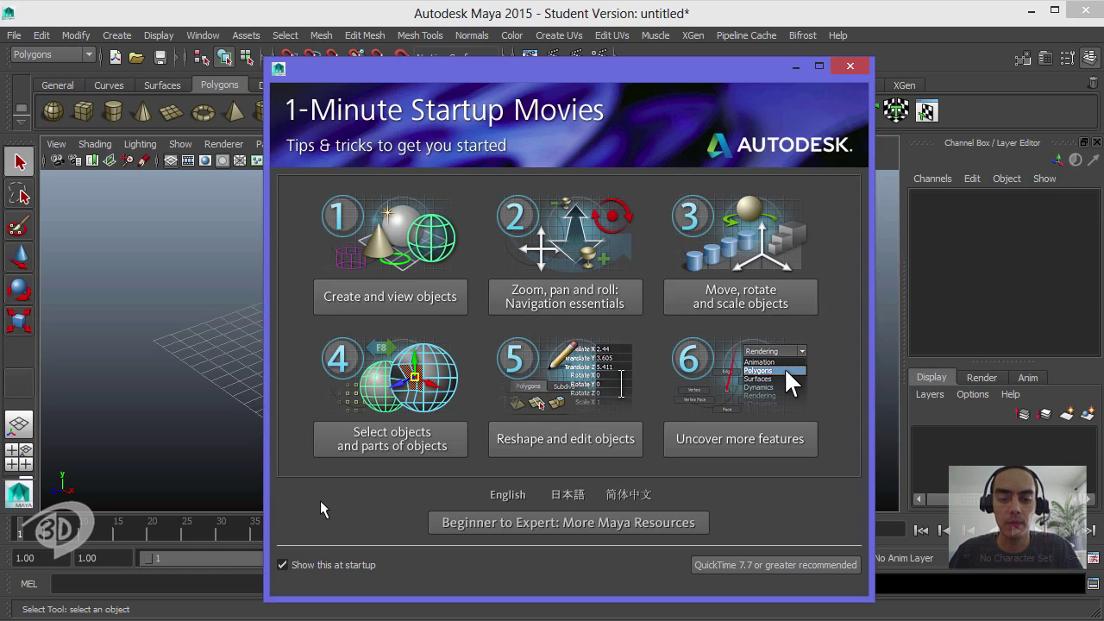
{"action": "left_click", "coordinate": [283, 565]}
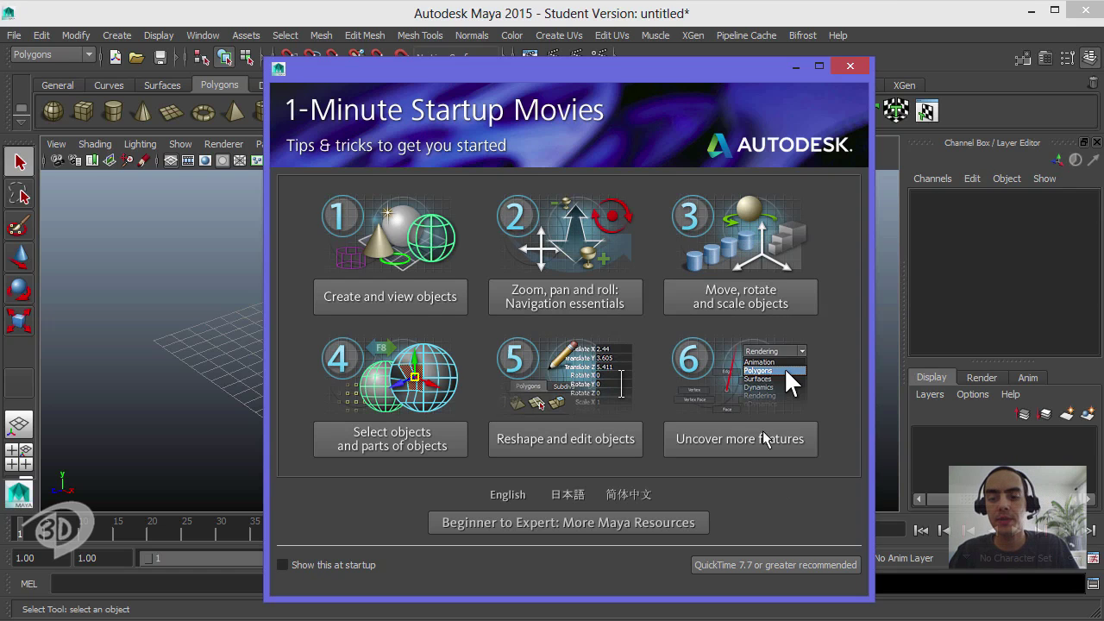
{"action": "left_click", "coordinate": [843, 69]}
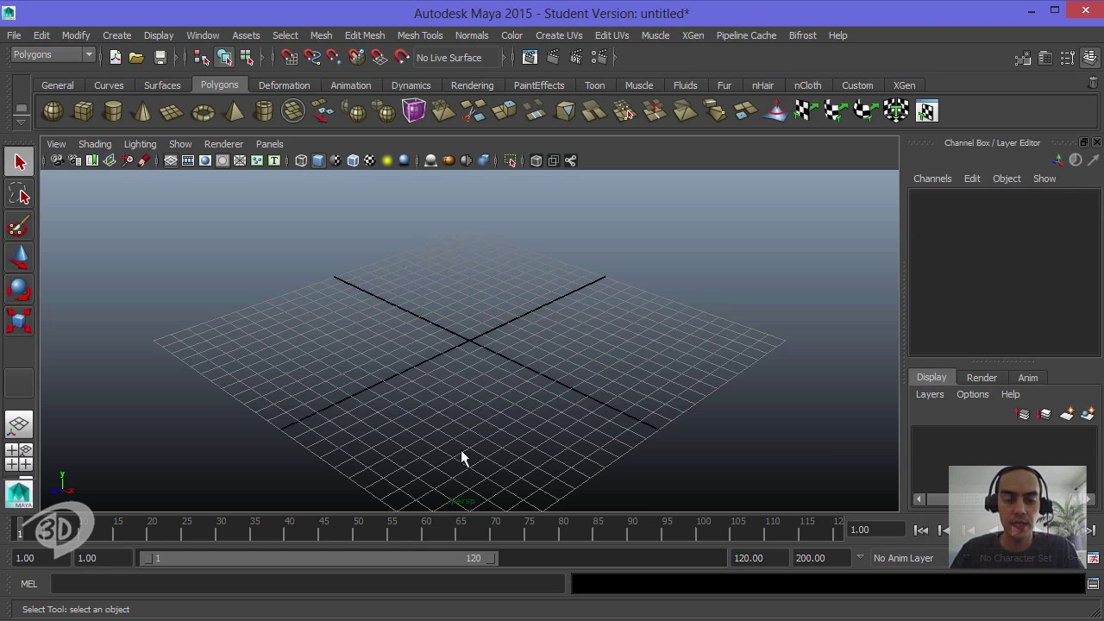
Step: Examine the Satori character sheet leo_model_01_v3_240914 in Windows Photo Viewer and return to Maya
{"action": "key", "text": "alt+Tab"}
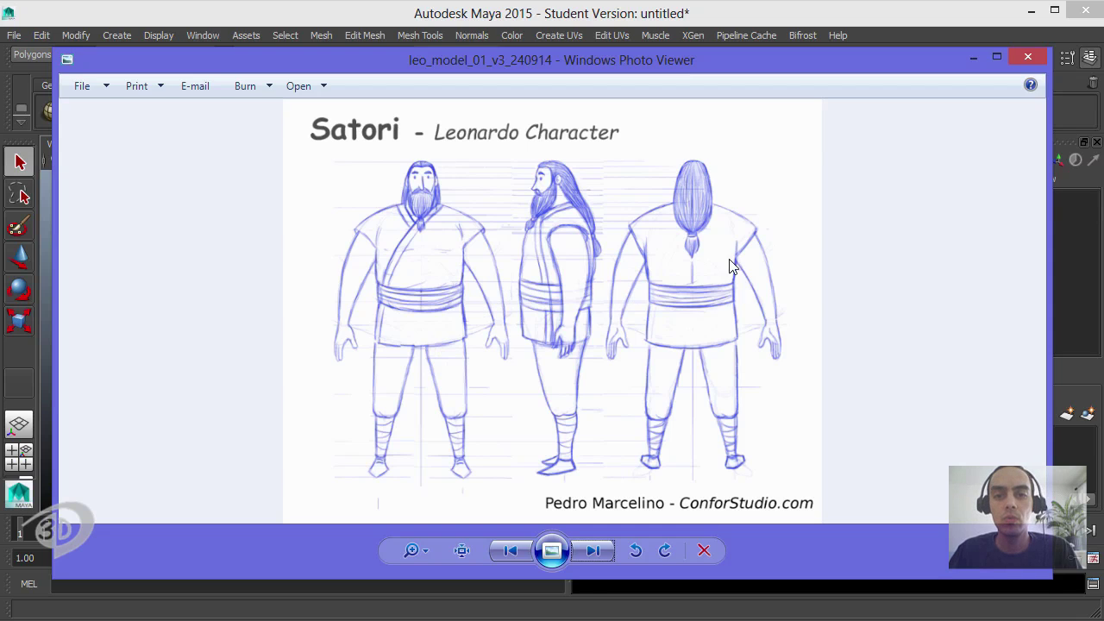
{"action": "left_click", "coordinate": [555, 18]}
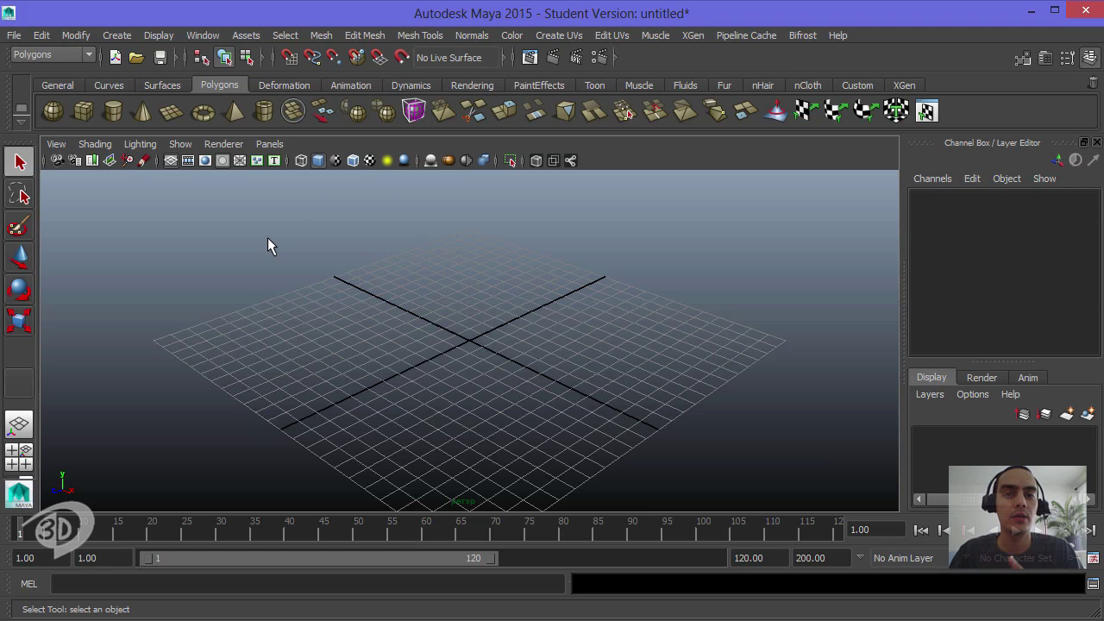
Step: Set the current project to the Satori folder under Maya\Projects_2015\Confor on the C: drive
{"action": "left_click", "coordinate": [14, 37]}
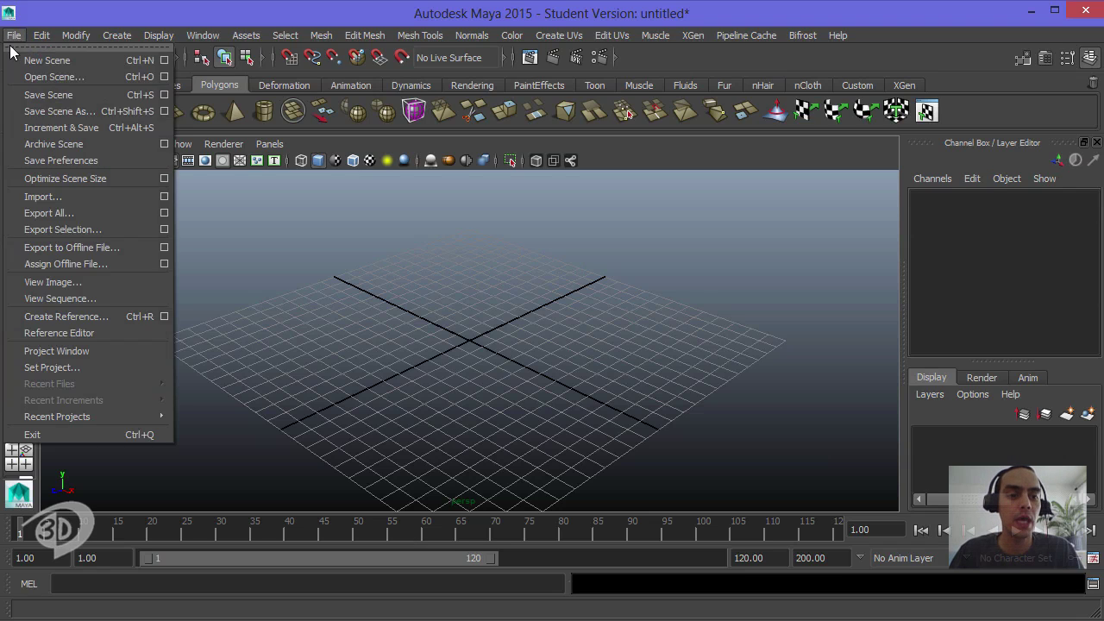
{"action": "left_click", "coordinate": [108, 369]}
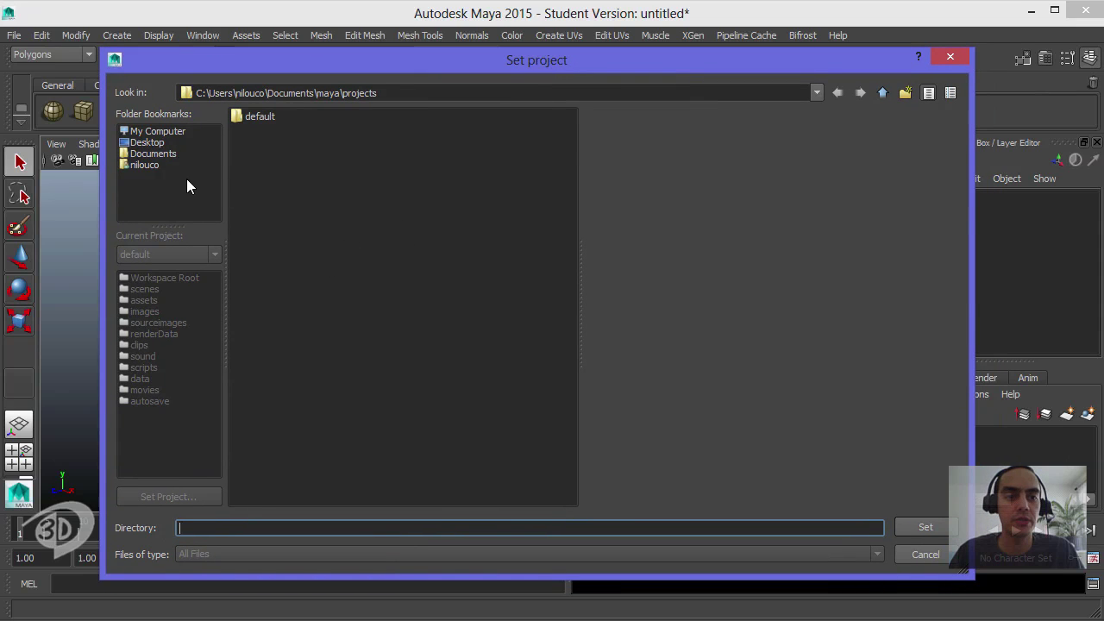
{"action": "left_click", "coordinate": [158, 132]}
{"action": "left_click", "coordinate": [246, 120]}
{"action": "double_click", "coordinate": [246, 121]}
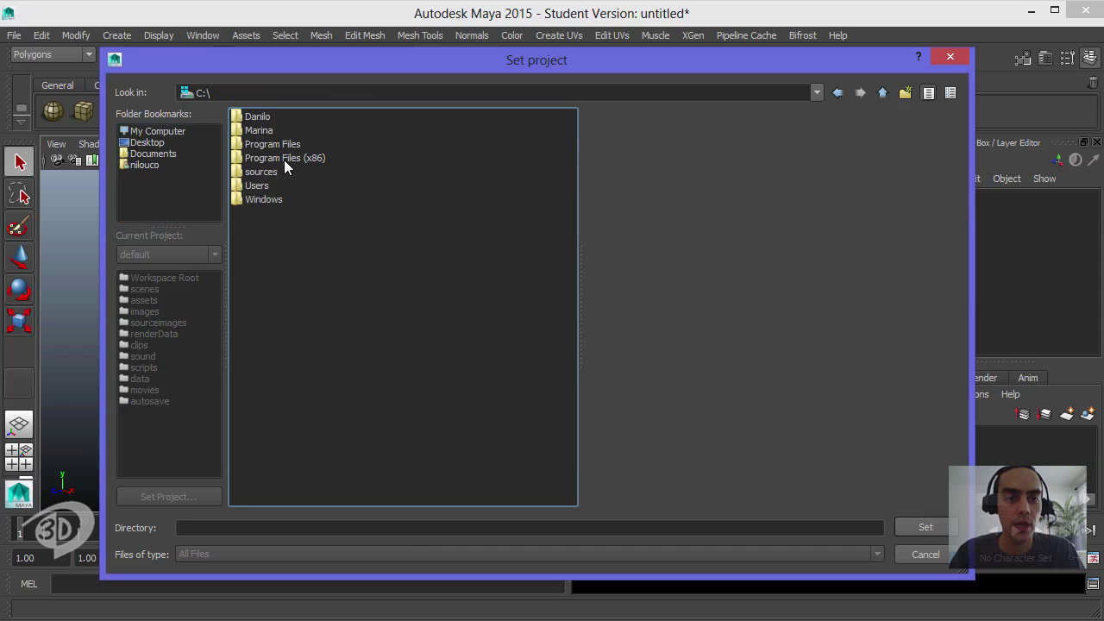
{"action": "double_click", "coordinate": [259, 118]}
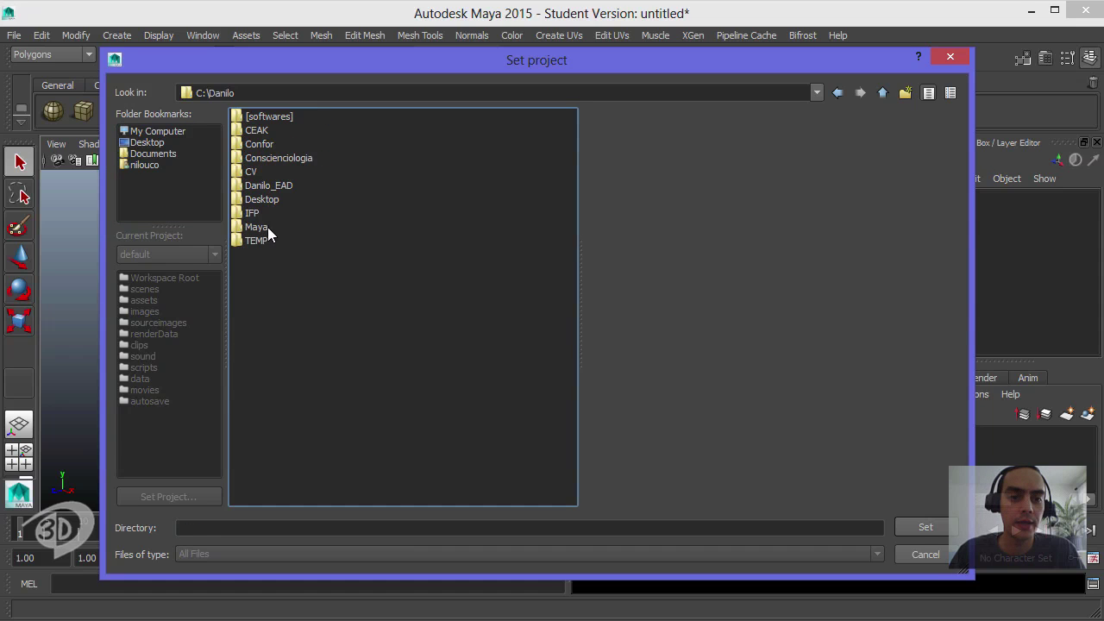
{"action": "double_click", "coordinate": [258, 228]}
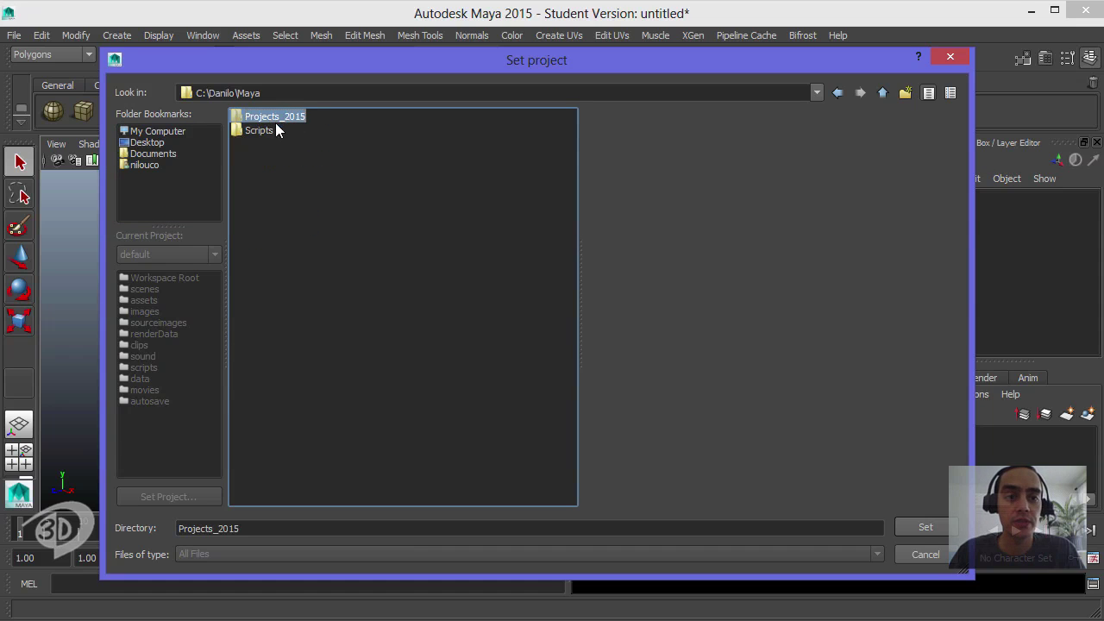
{"action": "double_click", "coordinate": [274, 121]}
{"action": "double_click", "coordinate": [263, 117]}
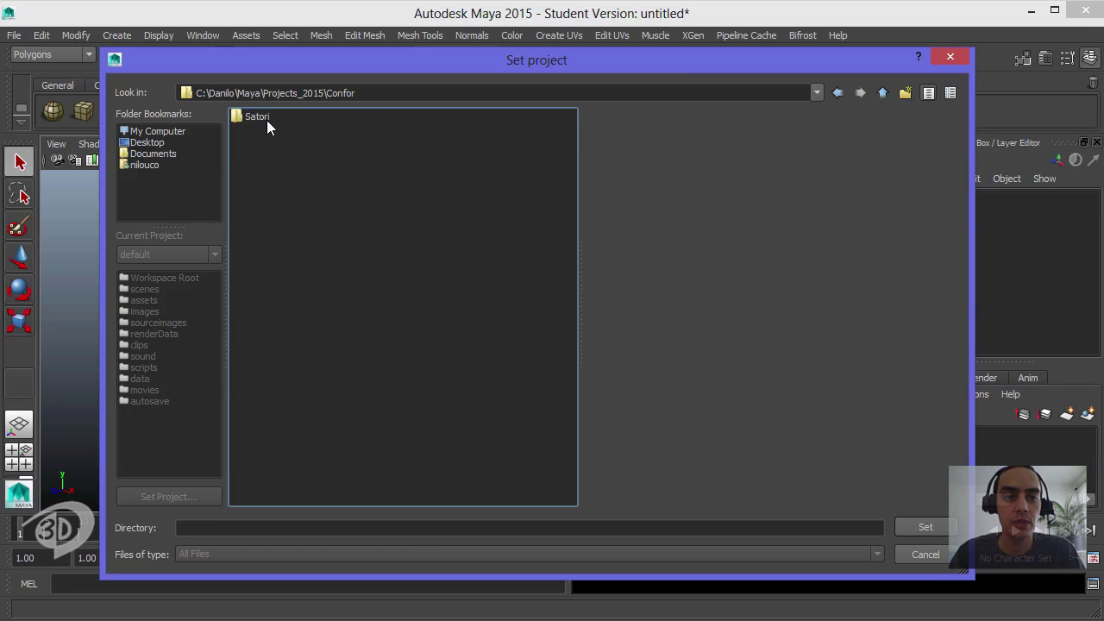
{"action": "double_click", "coordinate": [266, 120]}
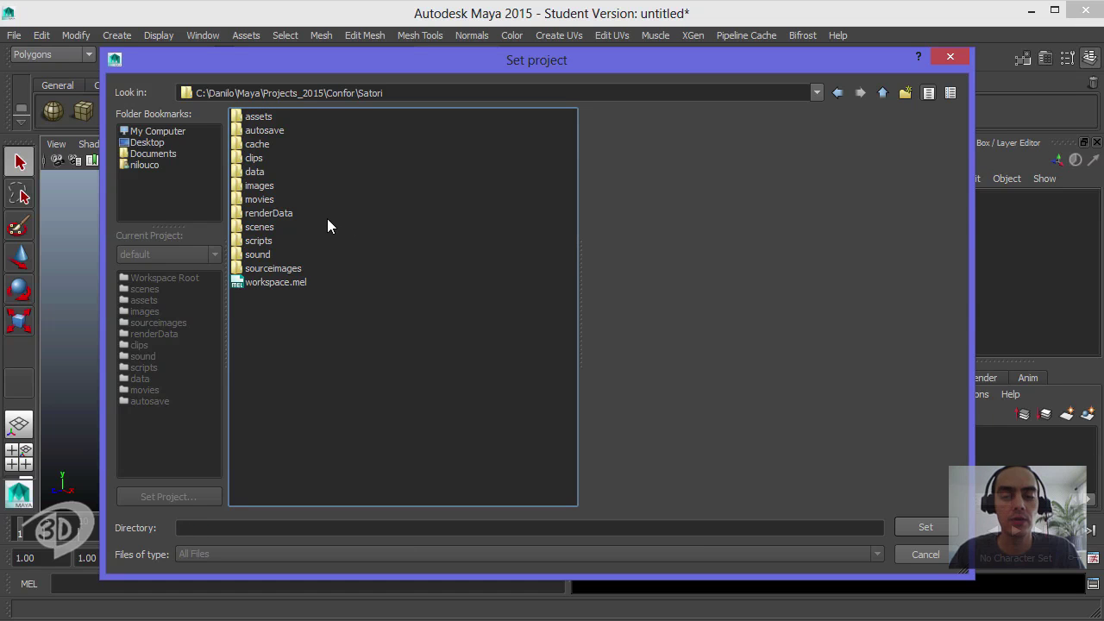
{"action": "left_click", "coordinate": [924, 528]}
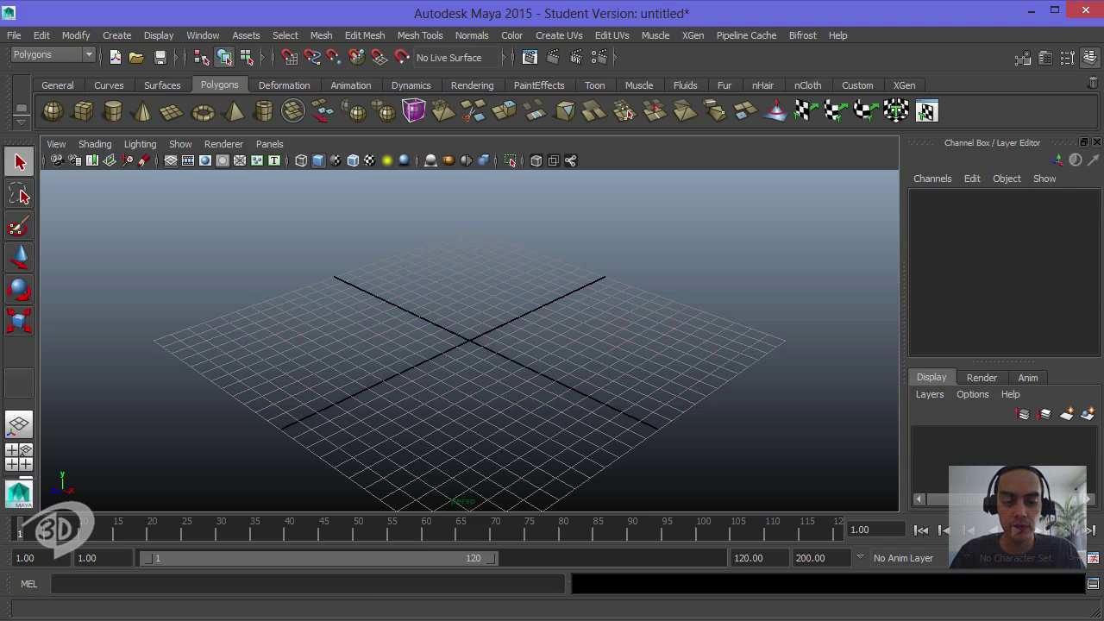
Step: Compare the earlier character sheet leo_model_01_v2_150714 with the v3 sheet in Windows Photo Viewer
{"action": "left_click", "coordinate": [440, 620]}
{"action": "left_click", "coordinate": [509, 551]}
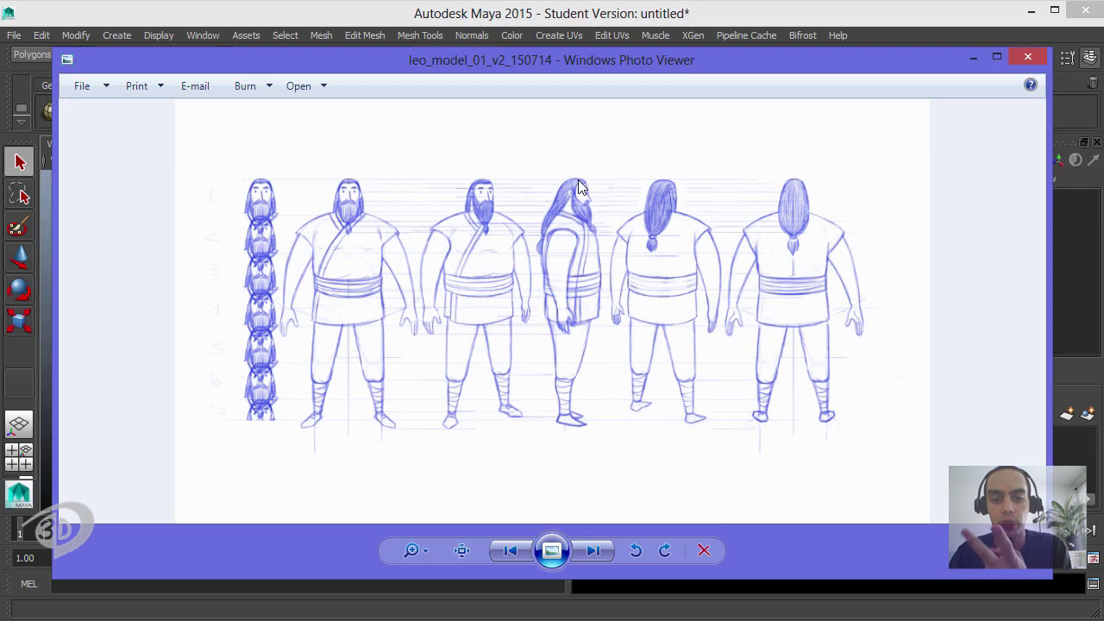
{"action": "left_click", "coordinate": [592, 552]}
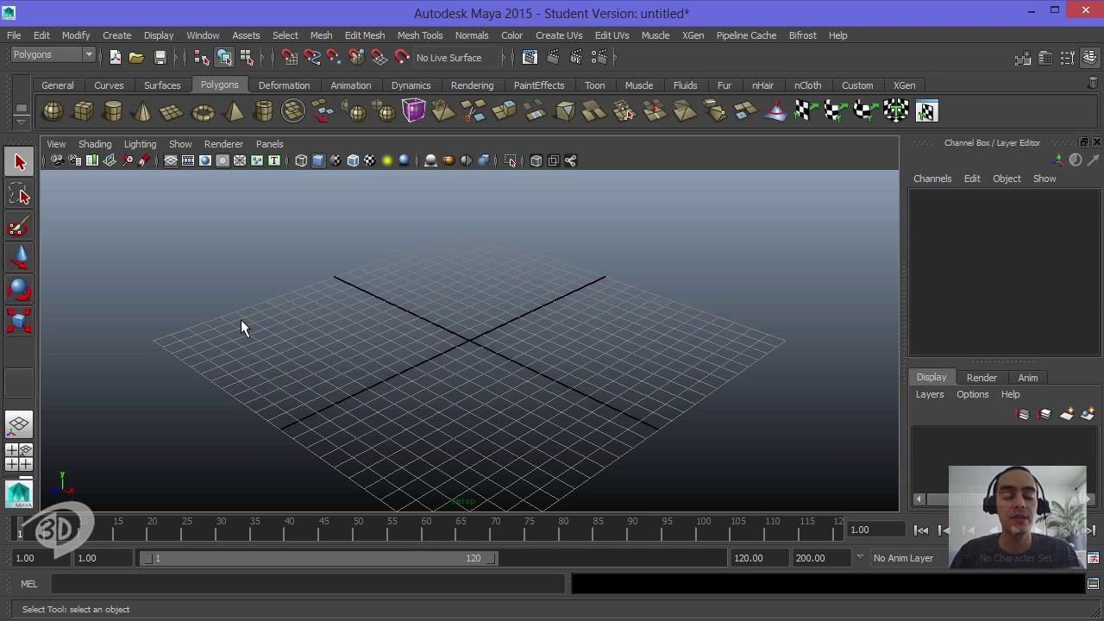
Step: Switch to the four-view layout and import leo_model_01_v3_240914.png from the Concepts folder as an image plane in the maximized front view
{"action": "left_click", "coordinate": [26, 484]}
{"action": "left_click", "coordinate": [24, 457]}
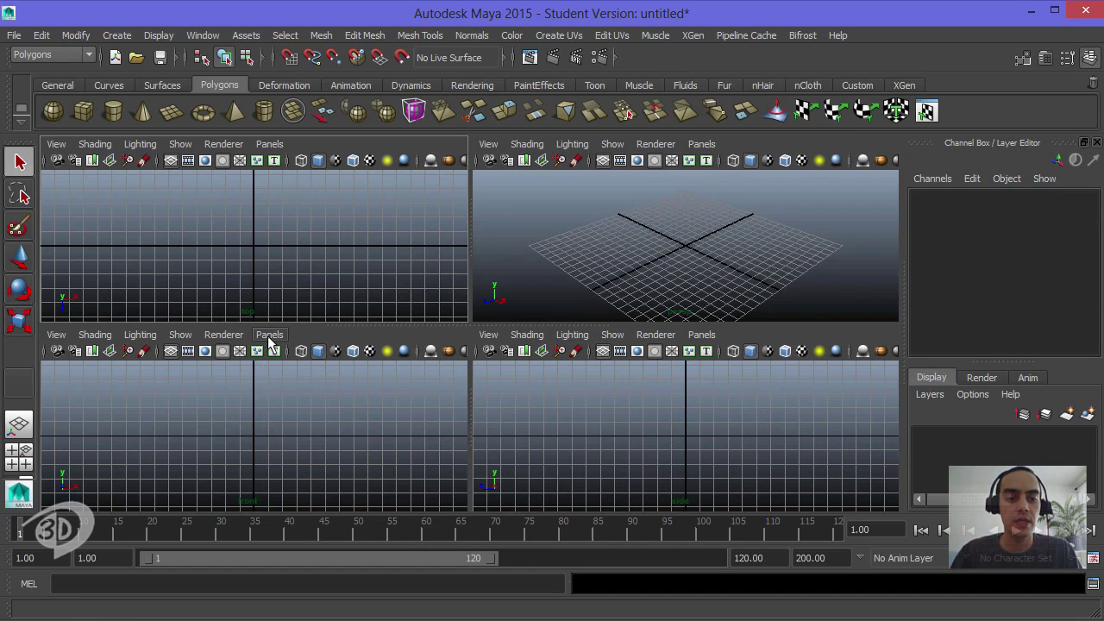
{"action": "key", "text": "space"}
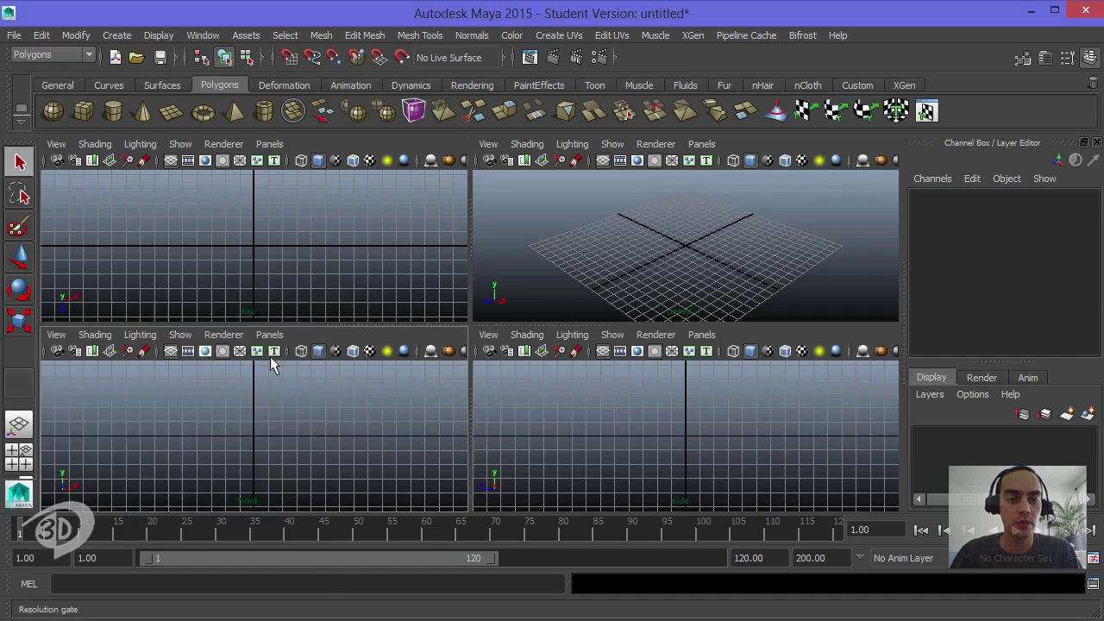
{"action": "key", "text": "space"}
{"action": "left_click", "coordinate": [55, 144]}
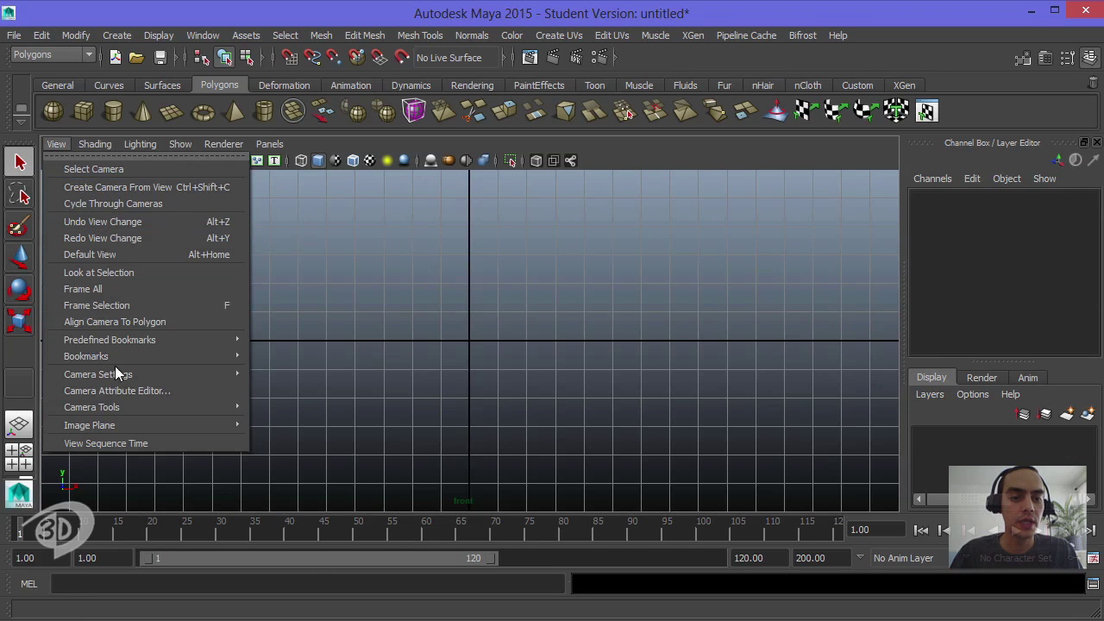
{"action": "mouse_move", "coordinate": [121, 426]}
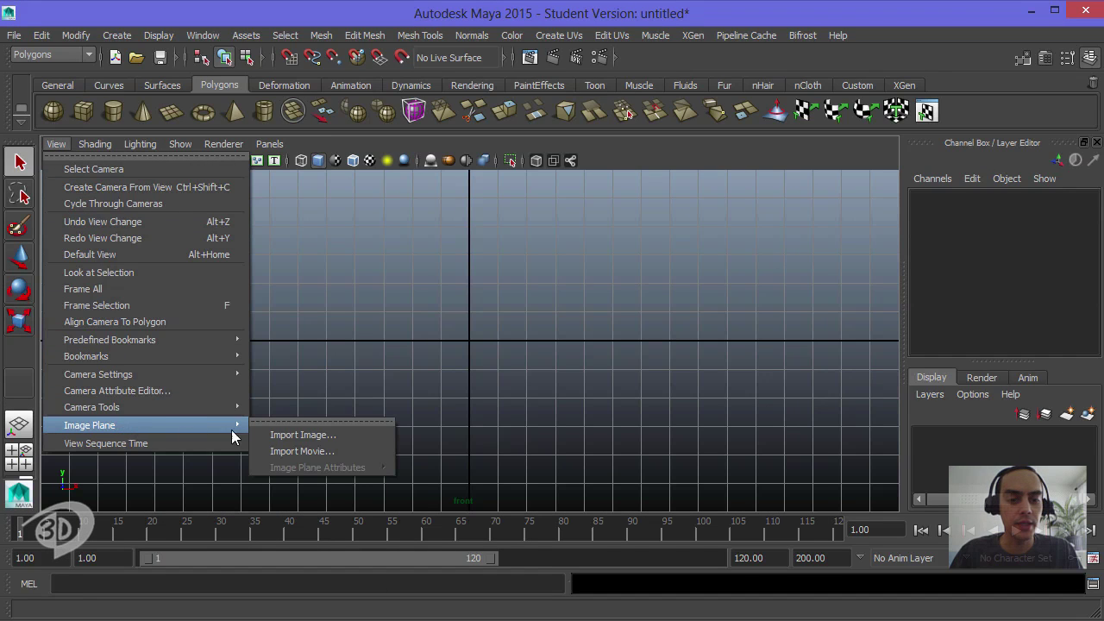
{"action": "left_click", "coordinate": [345, 433]}
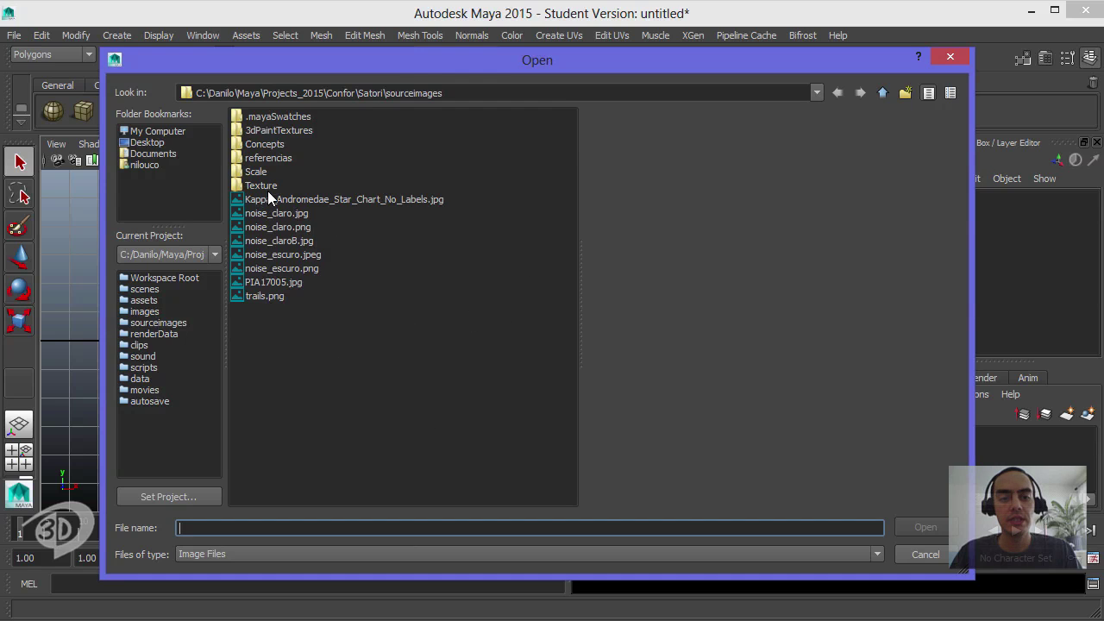
{"action": "double_click", "coordinate": [264, 144]}
{"action": "left_click", "coordinate": [385, 161]}
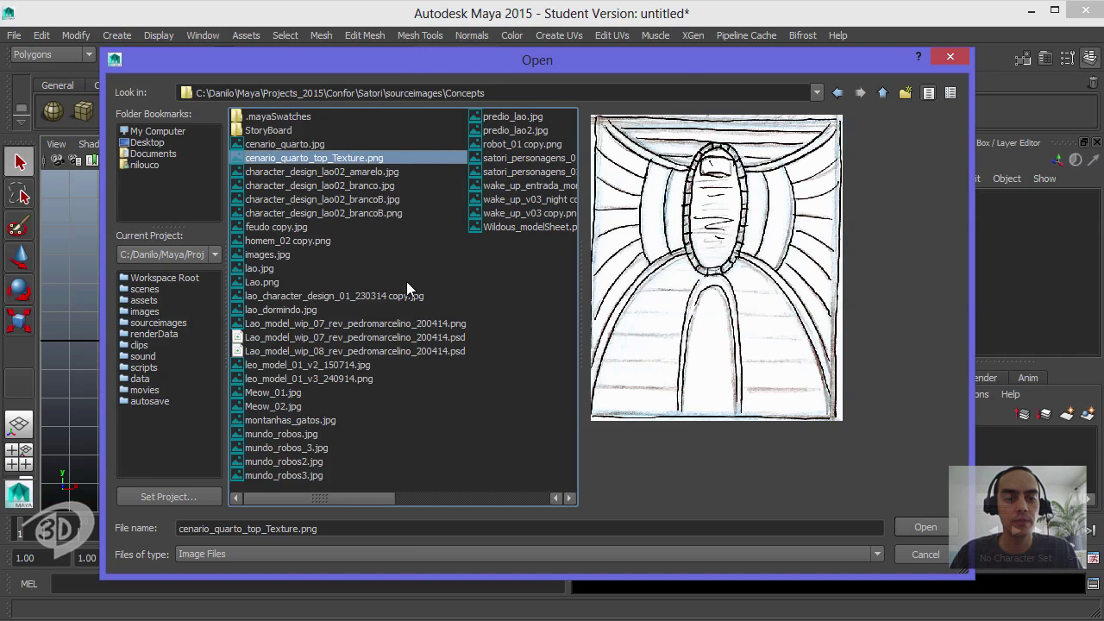
{"action": "left_click", "coordinate": [340, 380]}
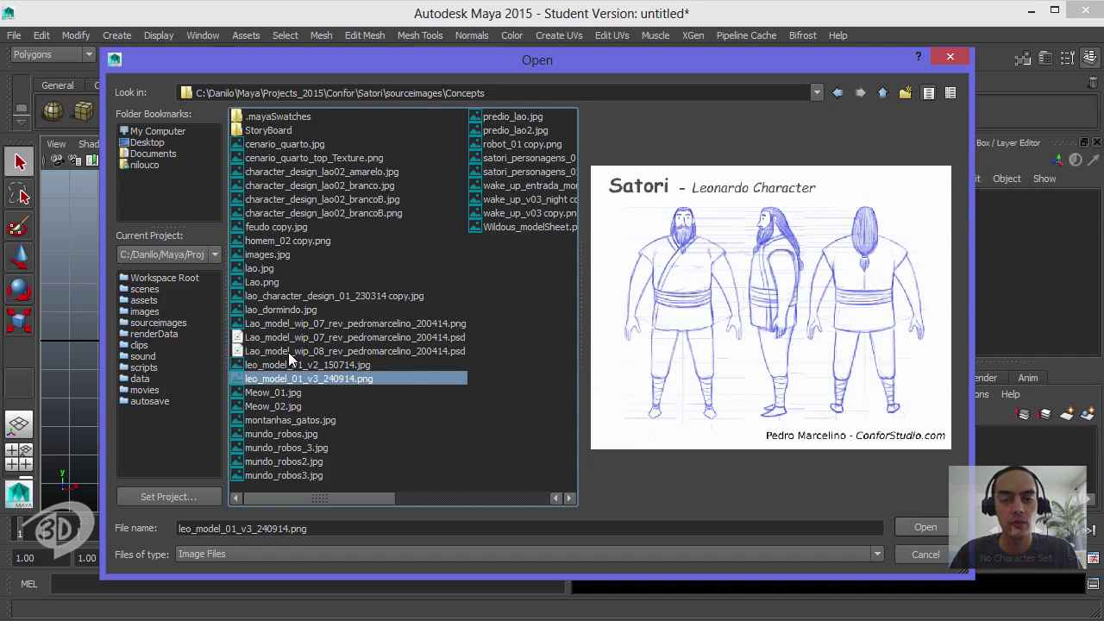
{"action": "left_click", "coordinate": [926, 528]}
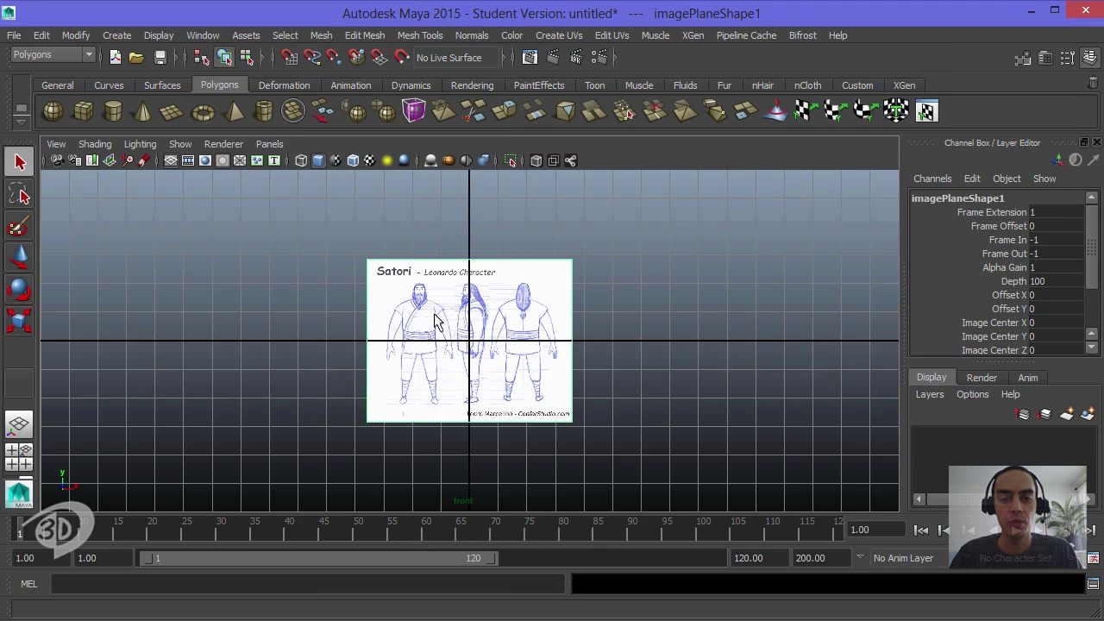
Step: Import leo_model_01_v3_240914.png from the Concepts folder as an image plane in the side view and return to the four-view layout
{"action": "key", "text": "space"}
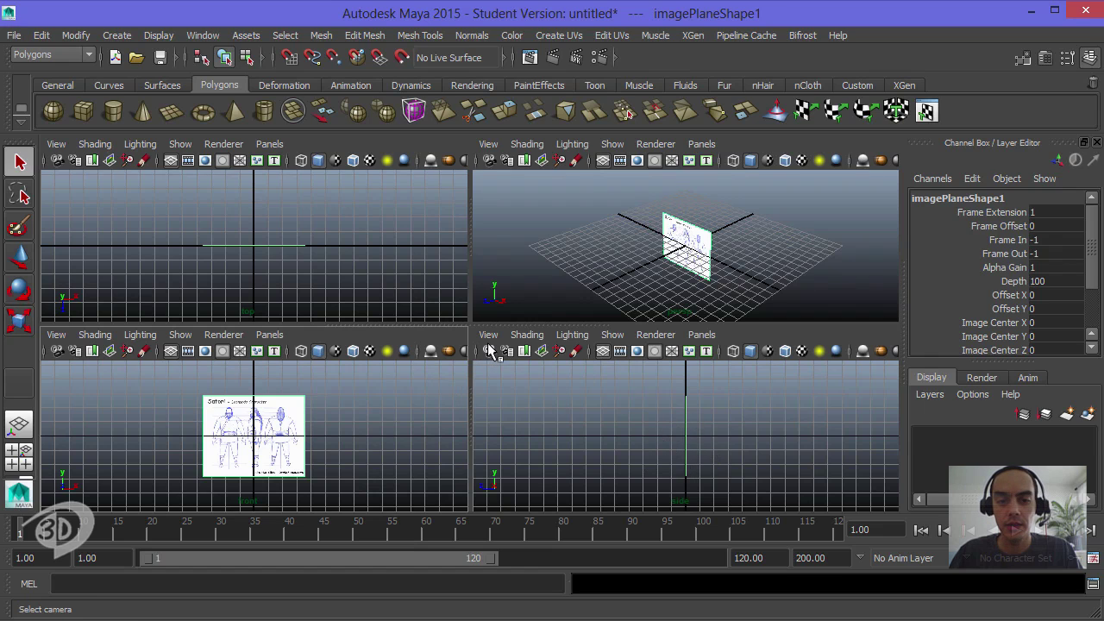
{"action": "key", "text": "space"}
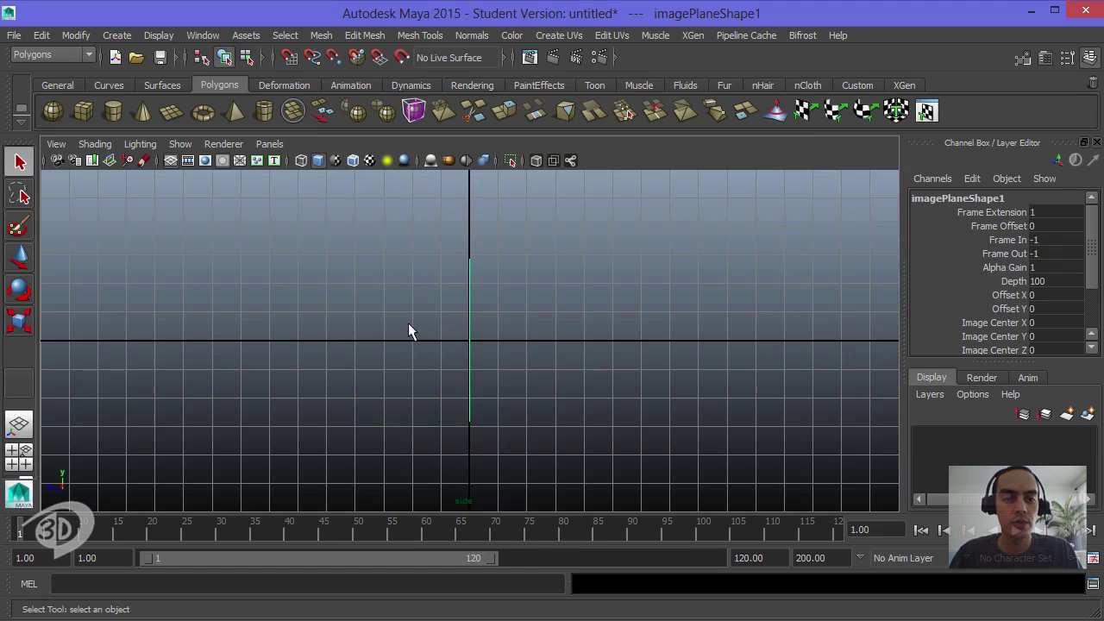
{"action": "left_click", "coordinate": [55, 144]}
{"action": "mouse_move", "coordinate": [122, 425]}
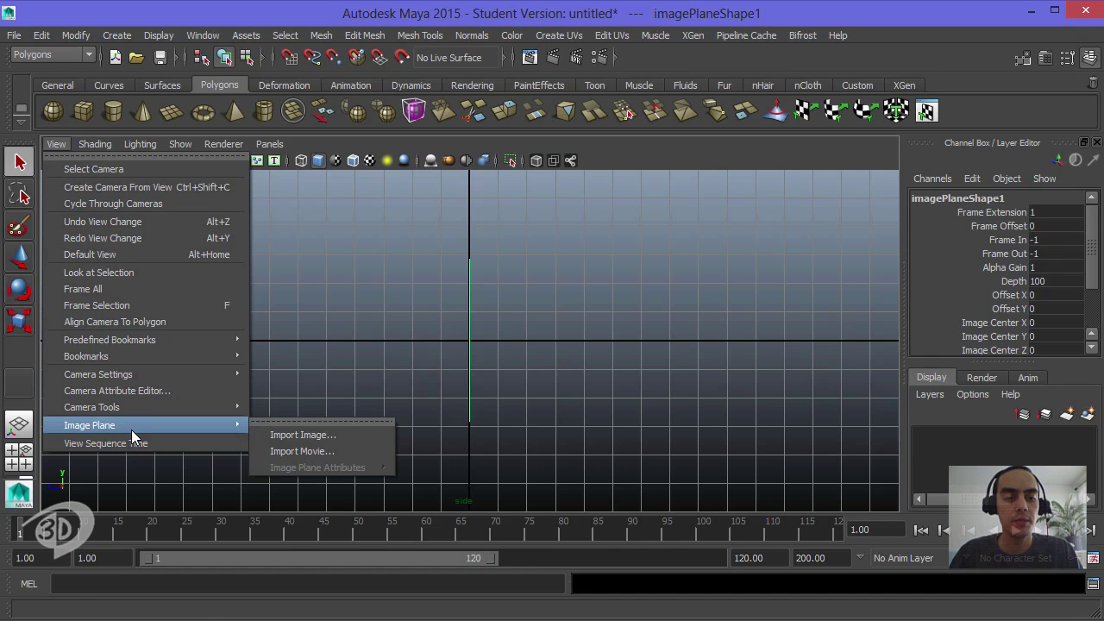
{"action": "left_click", "coordinate": [286, 435]}
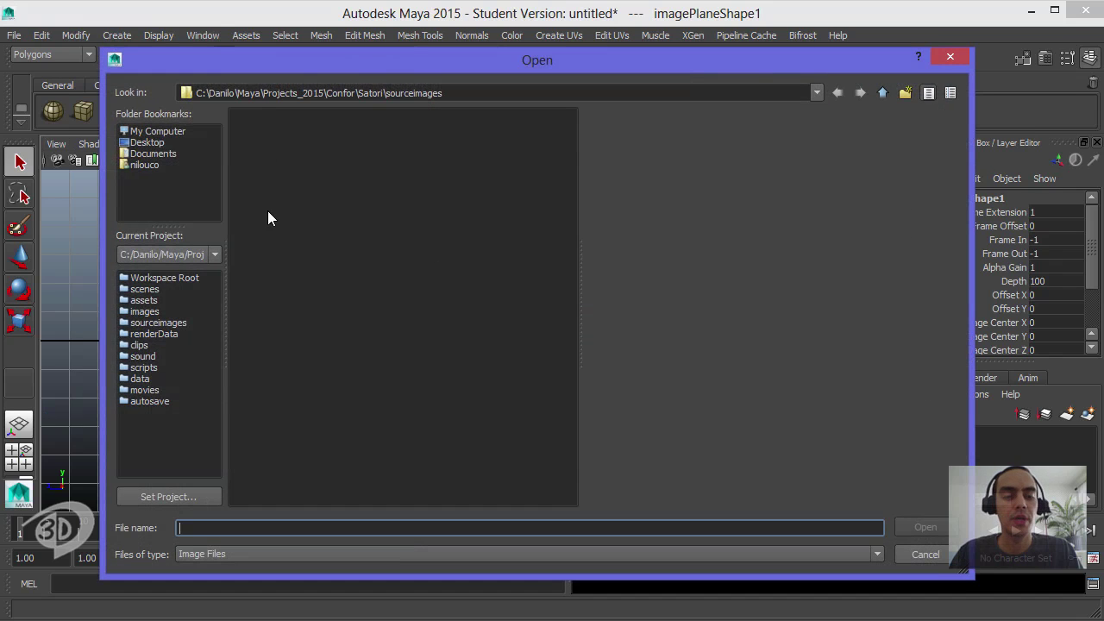
{"action": "double_click", "coordinate": [263, 145]}
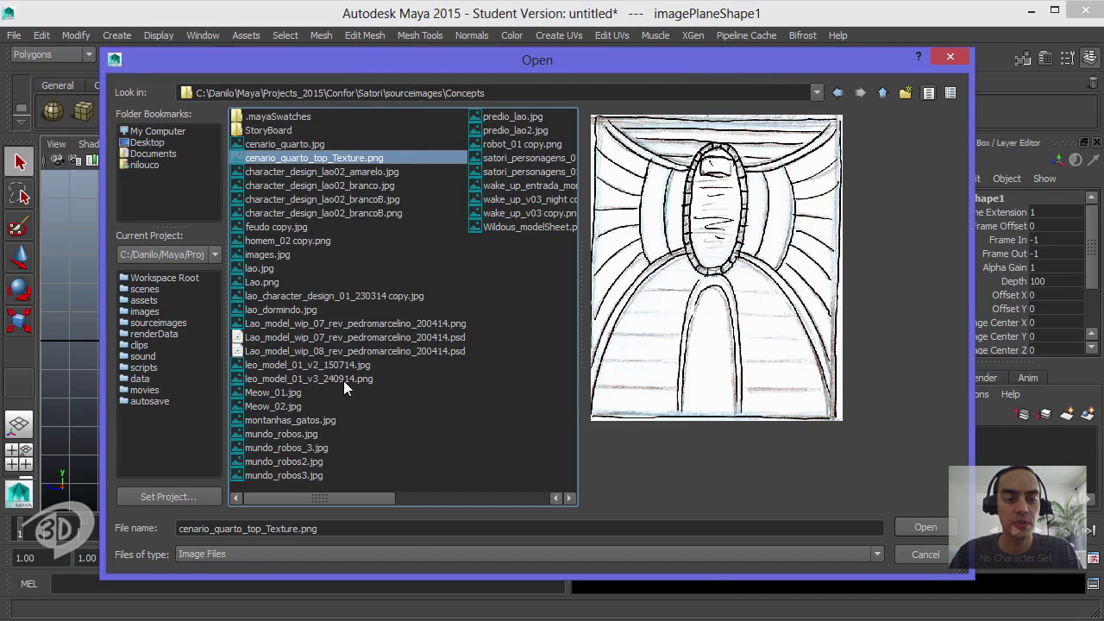
{"action": "left_click", "coordinate": [343, 380]}
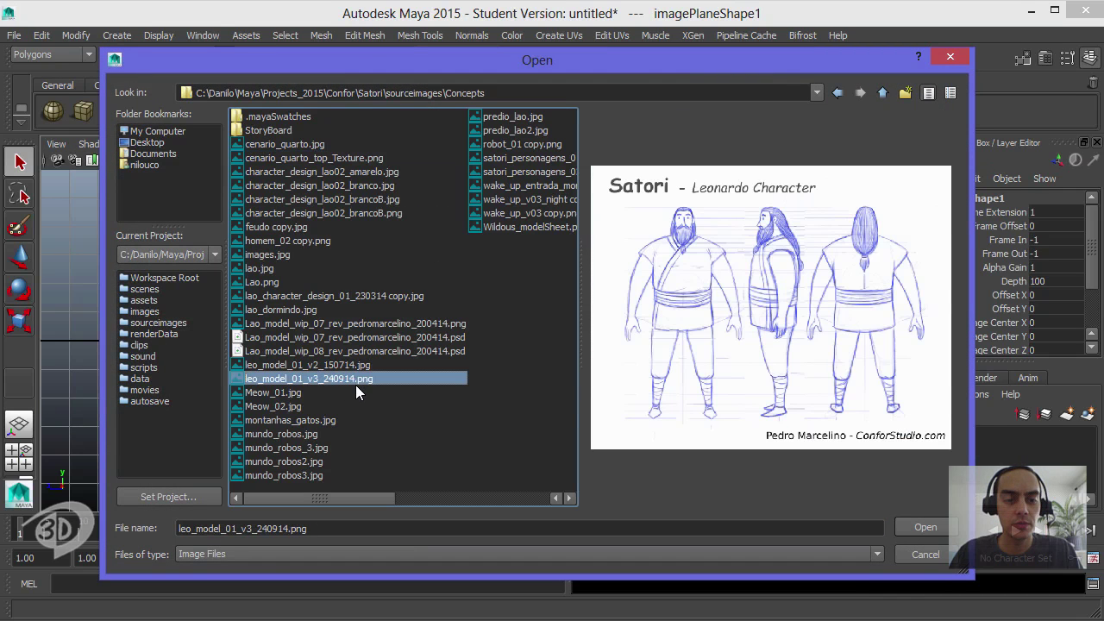
{"action": "left_click", "coordinate": [939, 527]}
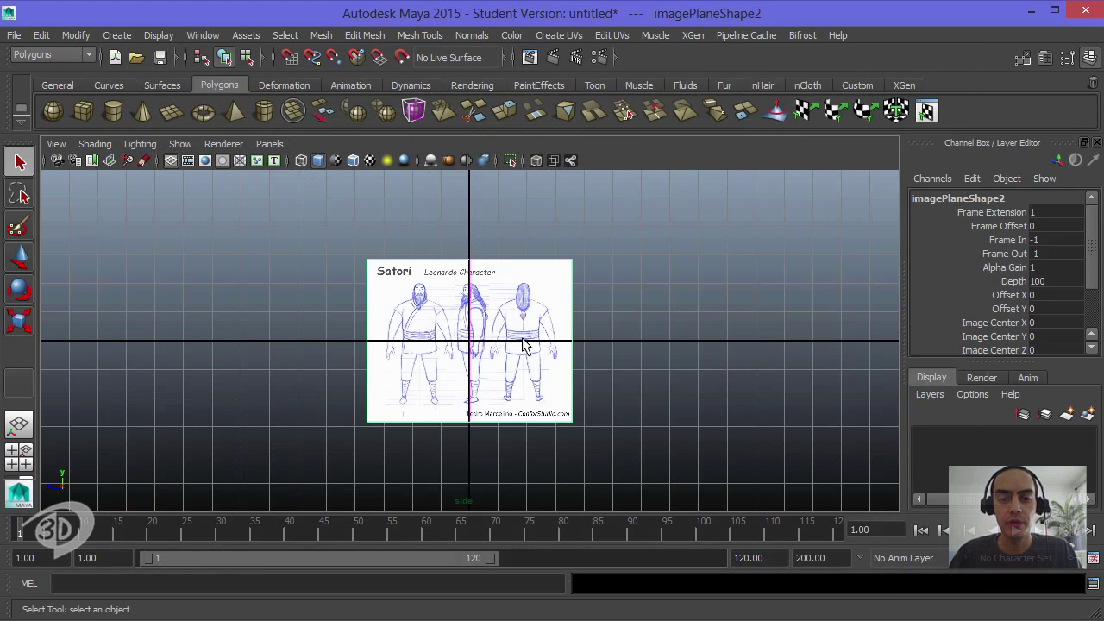
{"action": "key", "text": "space"}
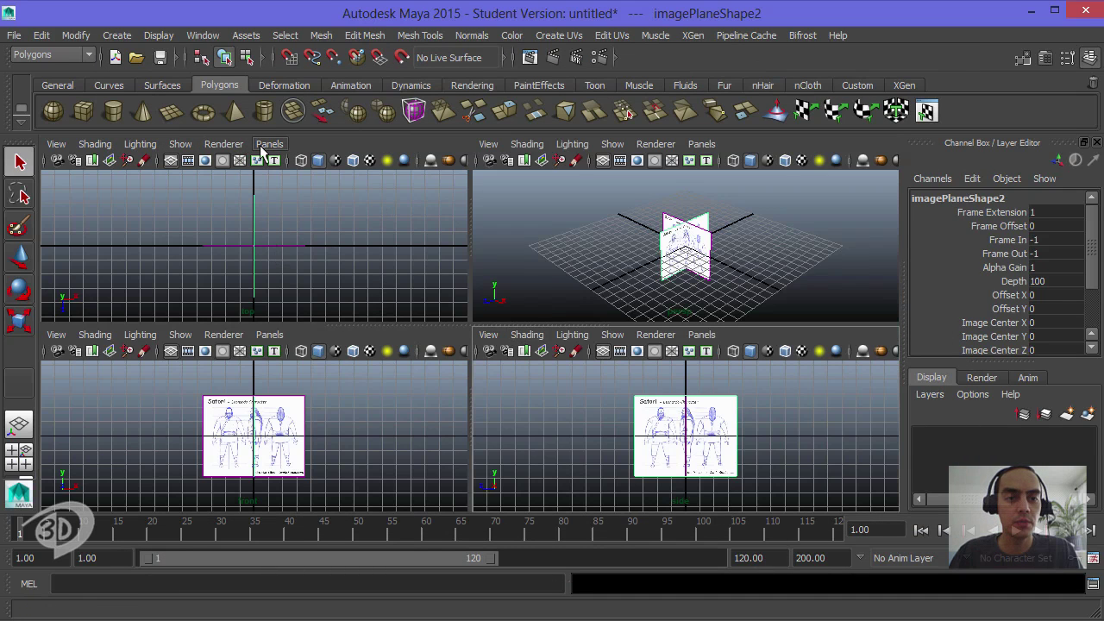
Step: Change the top view to a back view and import leo_model_01_v3_240914.png from the Concepts folder as its image plane
{"action": "key", "text": "space"}
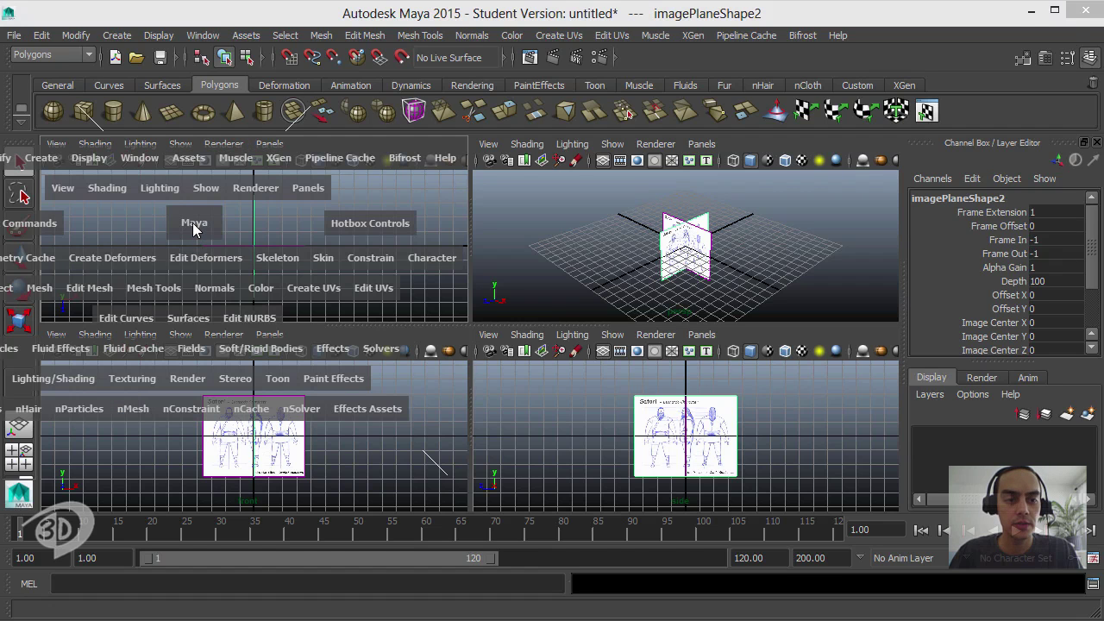
{"action": "left_click_drag", "start_coordinate": [195, 226], "coordinate": [135, 249]}
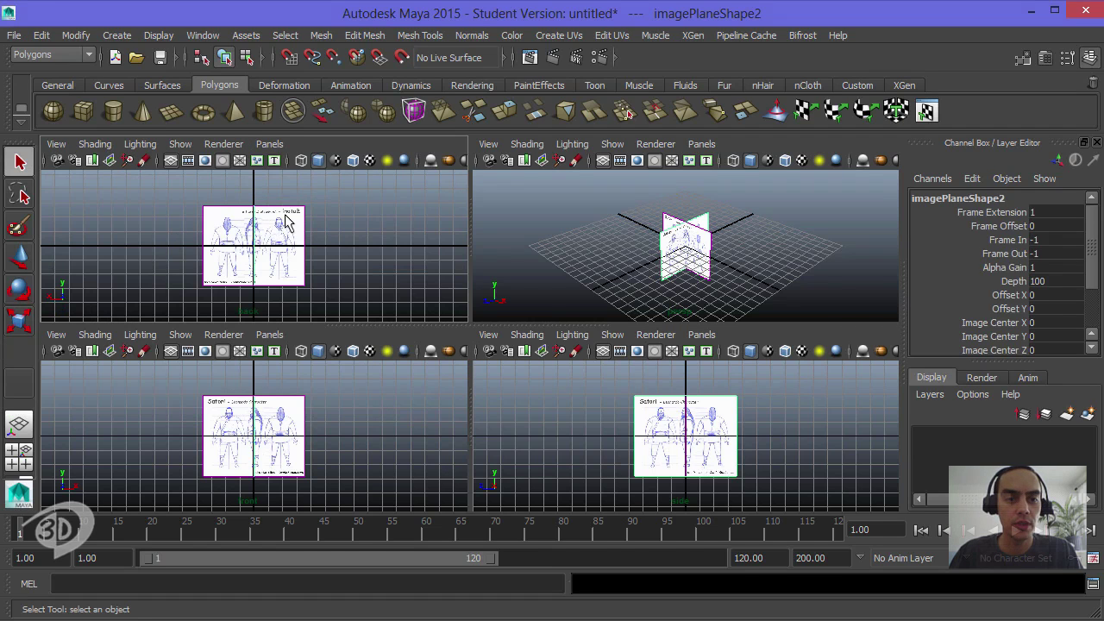
{"action": "left_click", "coordinate": [58, 146]}
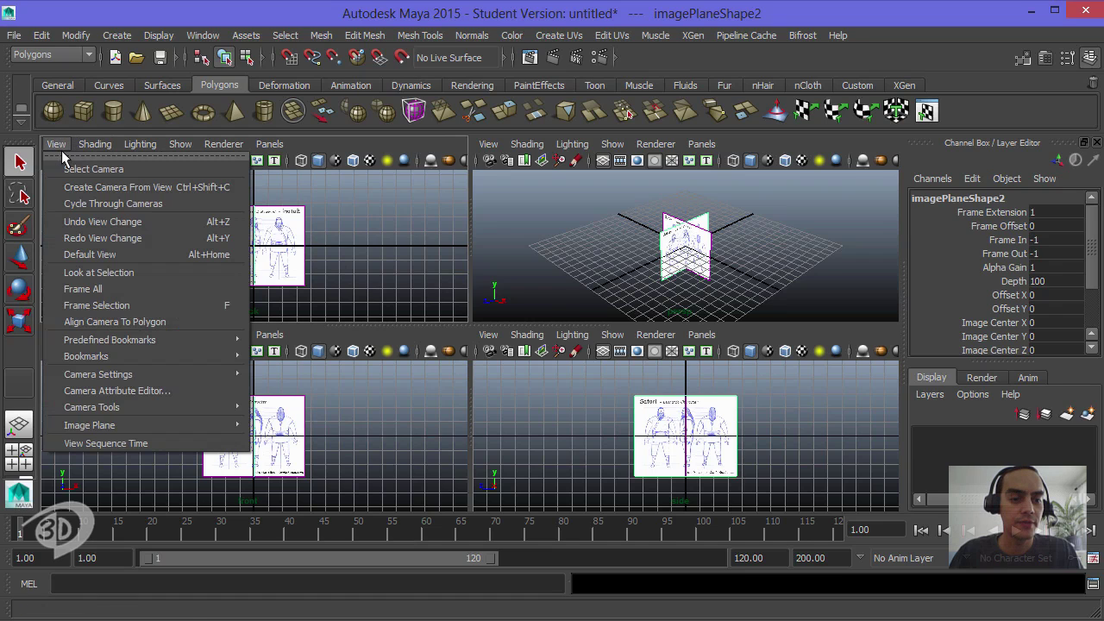
{"action": "mouse_move", "coordinate": [150, 427]}
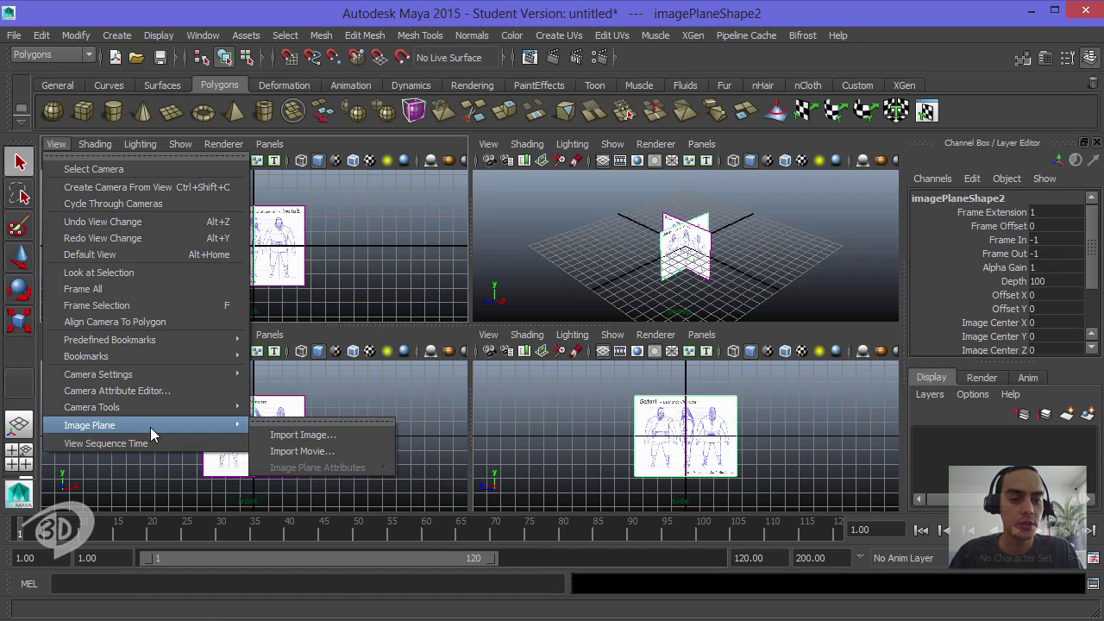
{"action": "left_click", "coordinate": [334, 438]}
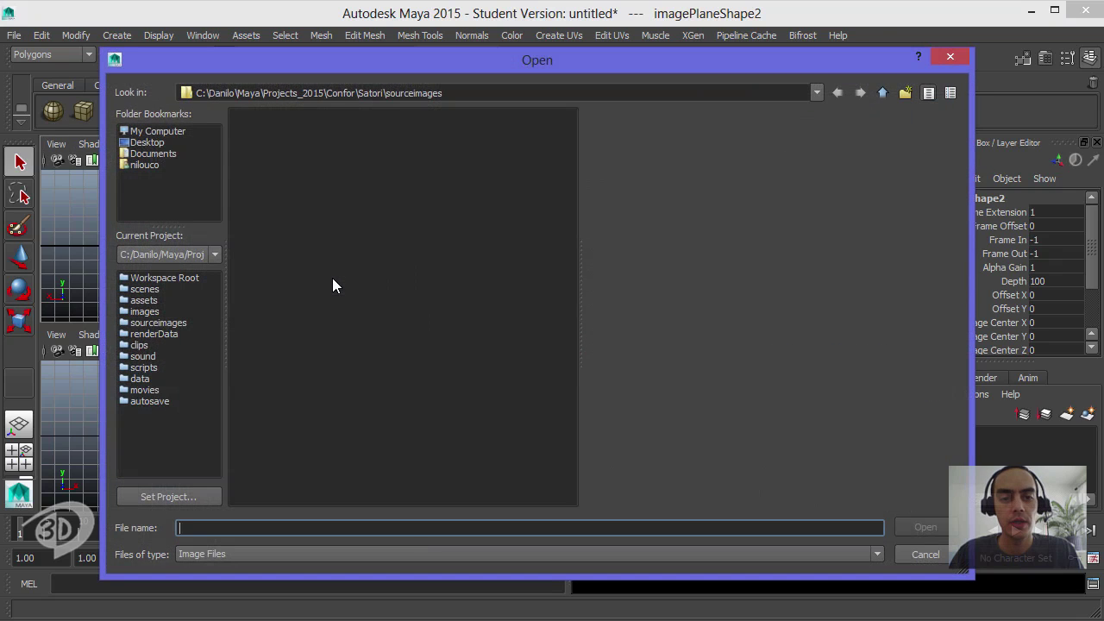
{"action": "double_click", "coordinate": [273, 144]}
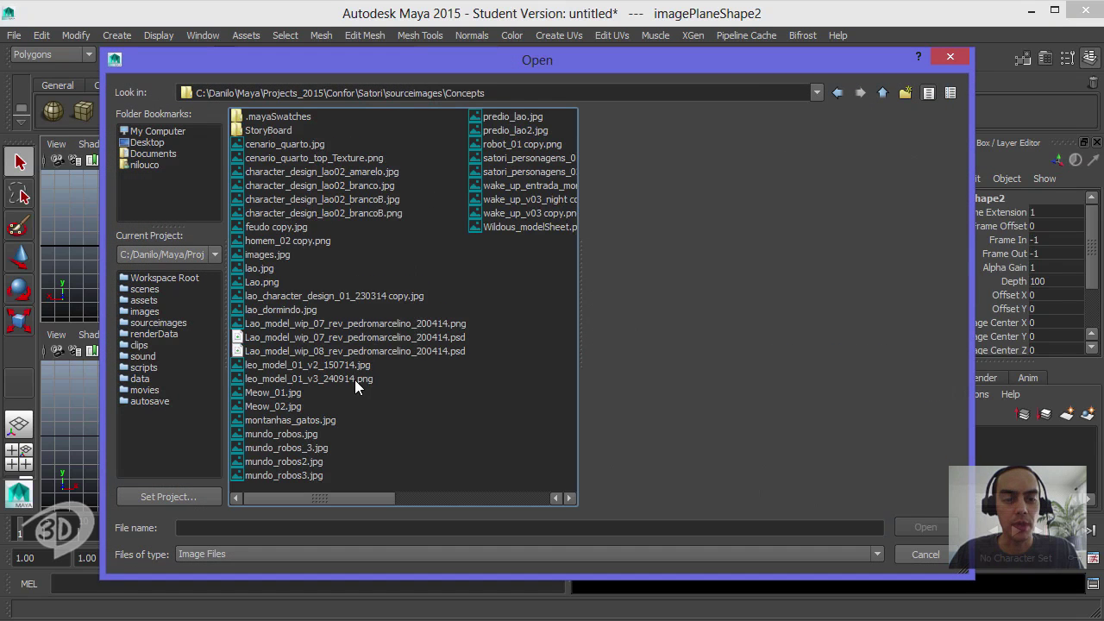
{"action": "left_click", "coordinate": [355, 379]}
{"action": "left_click", "coordinate": [925, 527]}
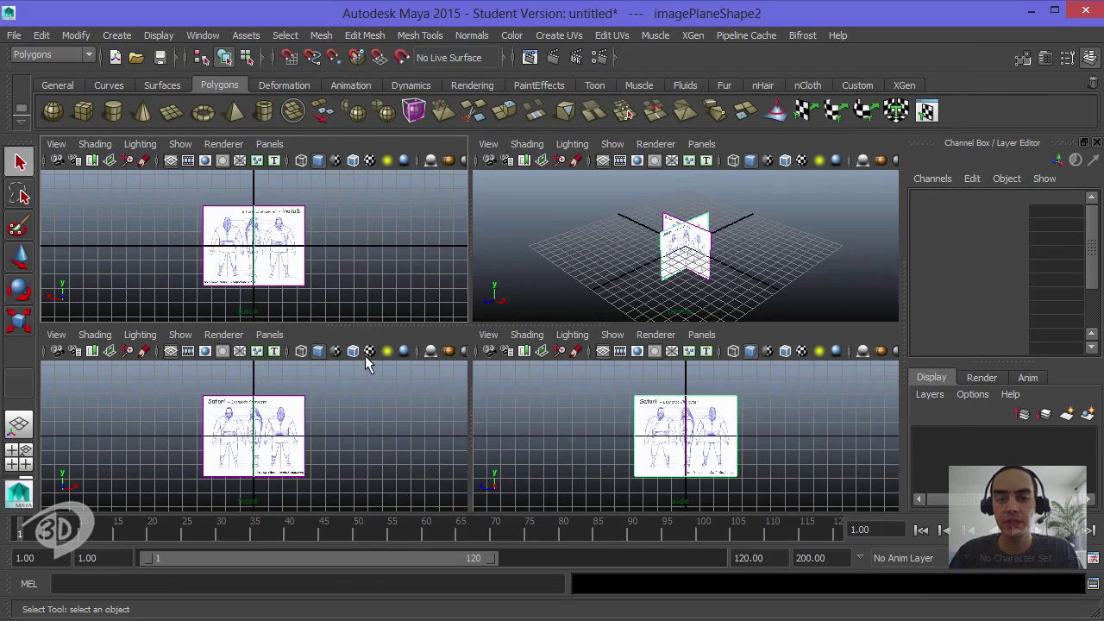
Step: Show the Outliner beside the perspective view, move the back camera above the image planes and select imagePlane1, imagePlane2 and imagePlane3
{"action": "left_click_drag", "start_coordinate": [684, 298], "coordinate": [788, 260], "text": "alt"}
{"action": "scroll", "coordinate": [789, 260], "scroll_direction": "down", "scroll_amount": 3}
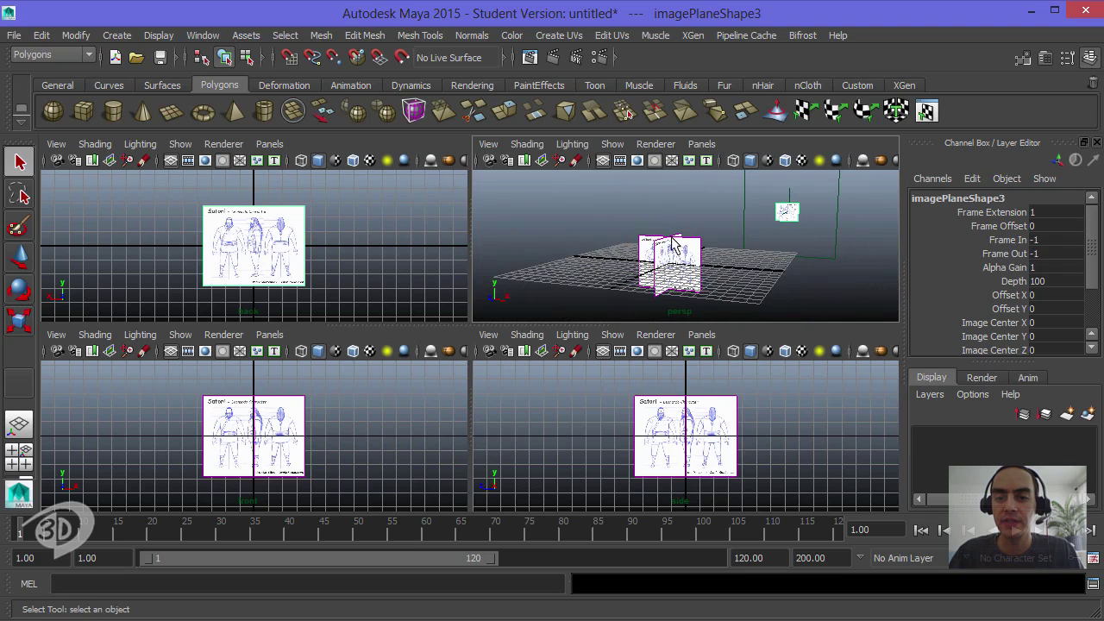
{"action": "left_click_drag", "start_coordinate": [673, 244], "coordinate": [645, 210], "text": "alt"}
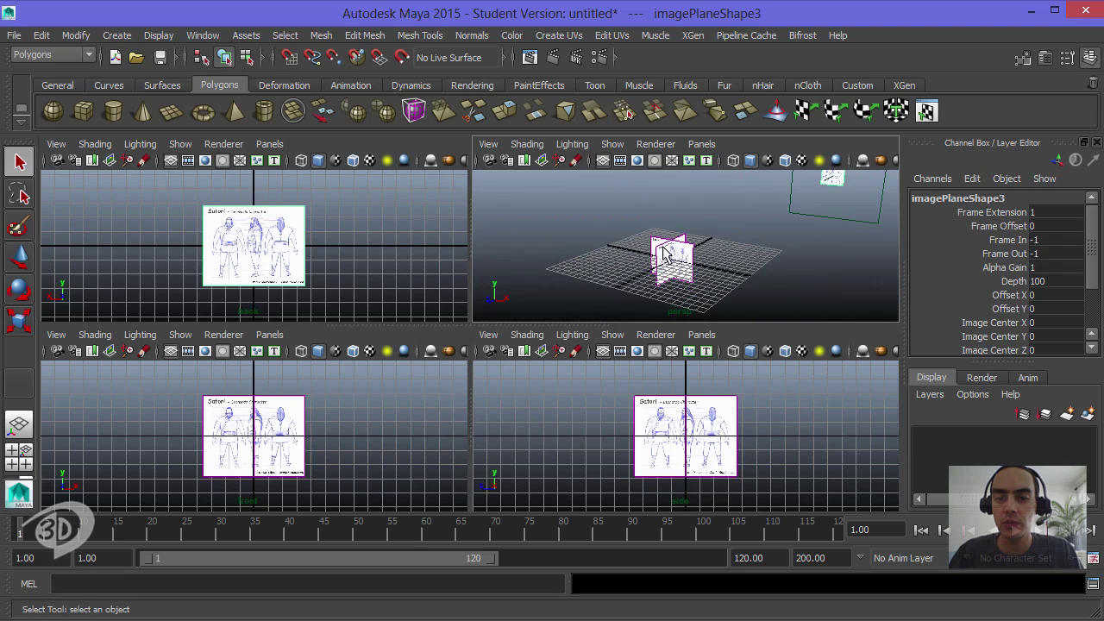
{"action": "mouse_move", "coordinate": [665, 252]}
{"action": "left_mouse_down", "text": "alt"}
{"action": "mouse_move", "coordinate": [690, 269]}
{"action": "mouse_move", "coordinate": [651, 237]}
{"action": "left_mouse_up", "text": "alt"}
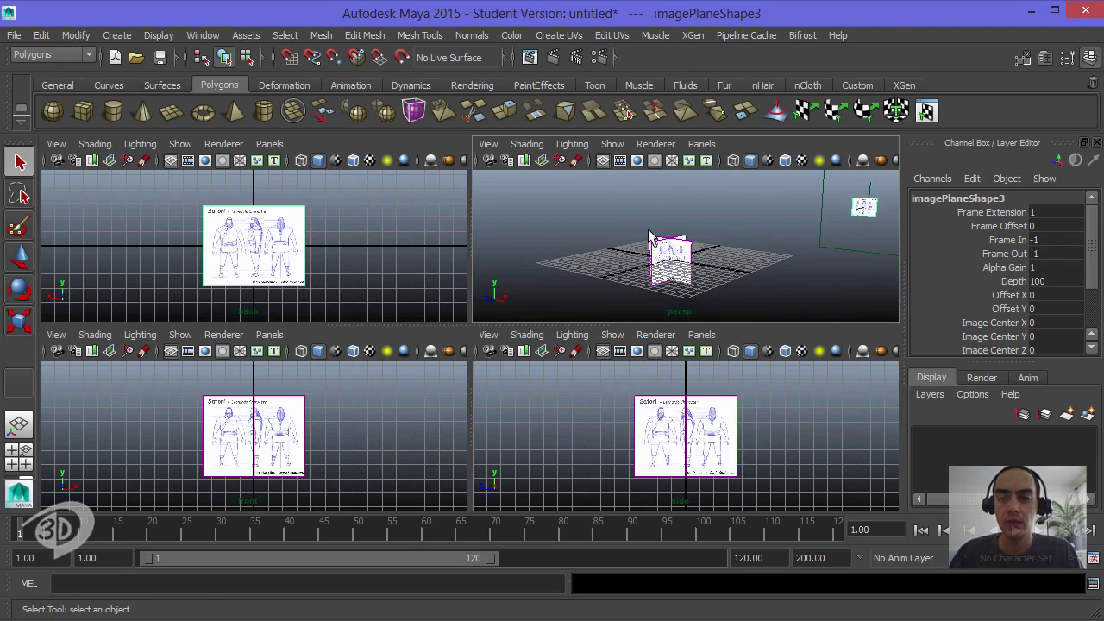
{"action": "left_click_drag", "start_coordinate": [726, 255], "coordinate": [744, 245], "text": "alt"}
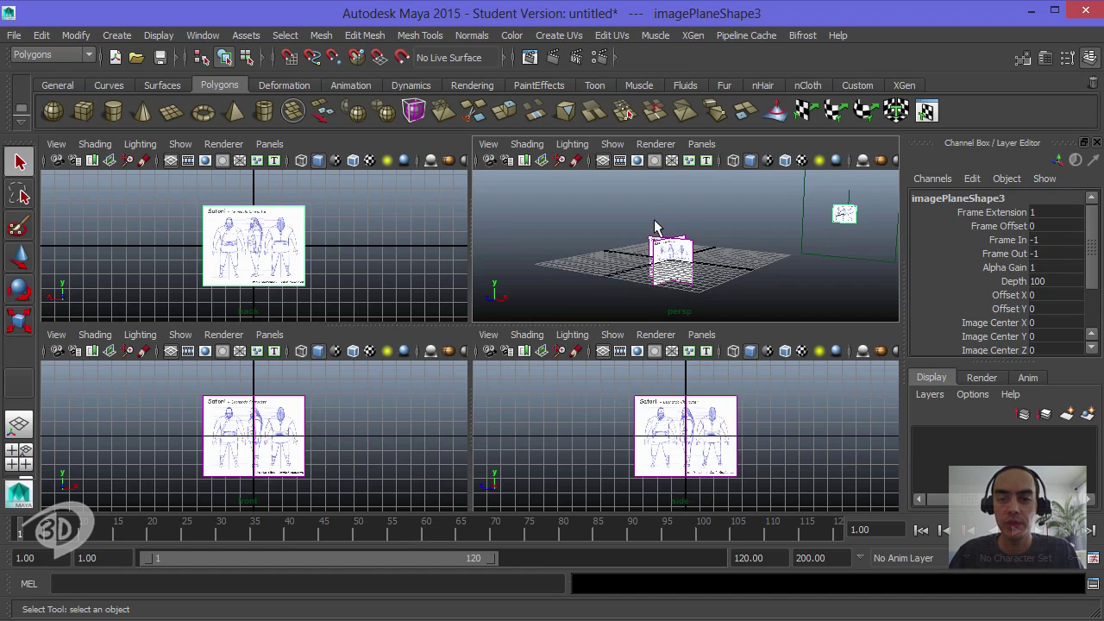
{"action": "left_click", "coordinate": [665, 271]}
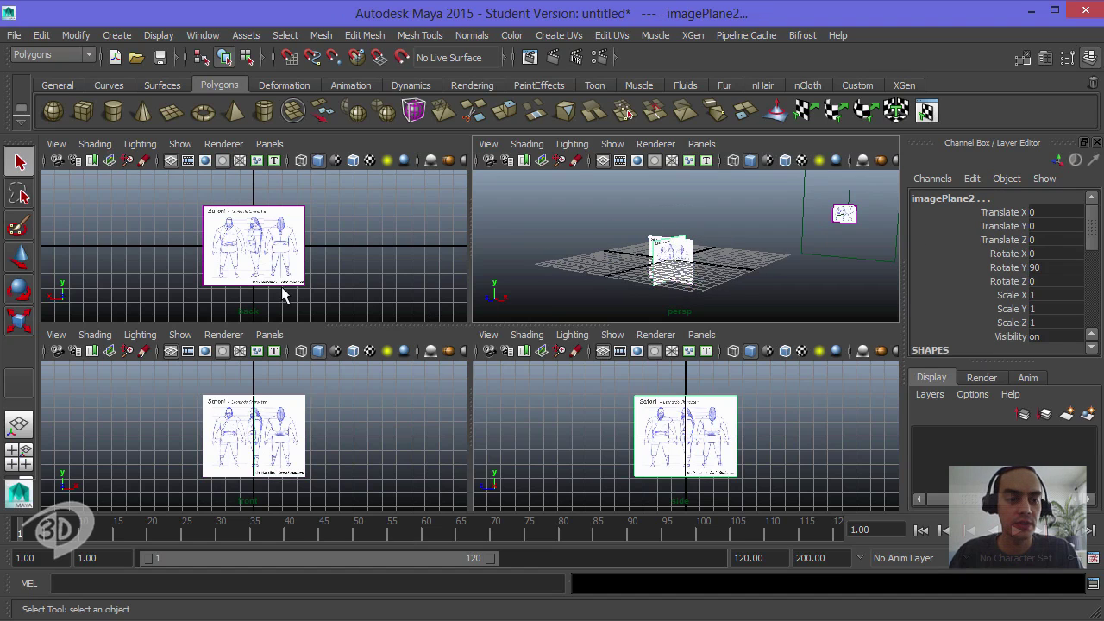
{"action": "left_click", "coordinate": [24, 480]}
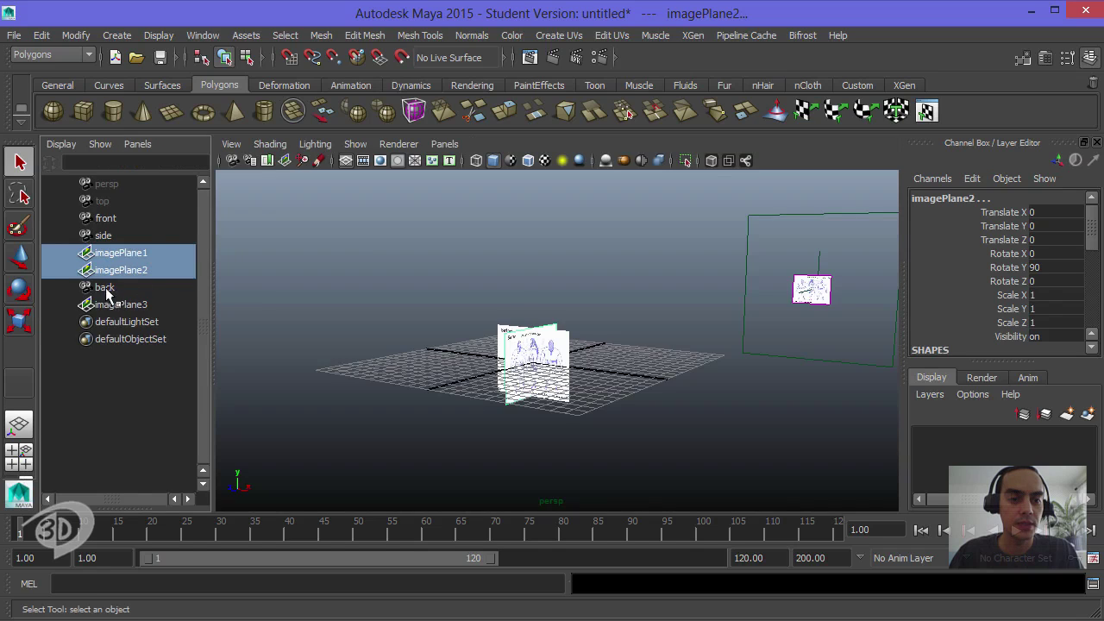
{"action": "mouse_move", "coordinate": [106, 295]}
{"action": "left_mouse_down"}
{"action": "mouse_move", "coordinate": [118, 248]}
{"action": "mouse_move", "coordinate": [125, 294]}
{"action": "mouse_move", "coordinate": [111, 298]}
{"action": "left_mouse_up"}
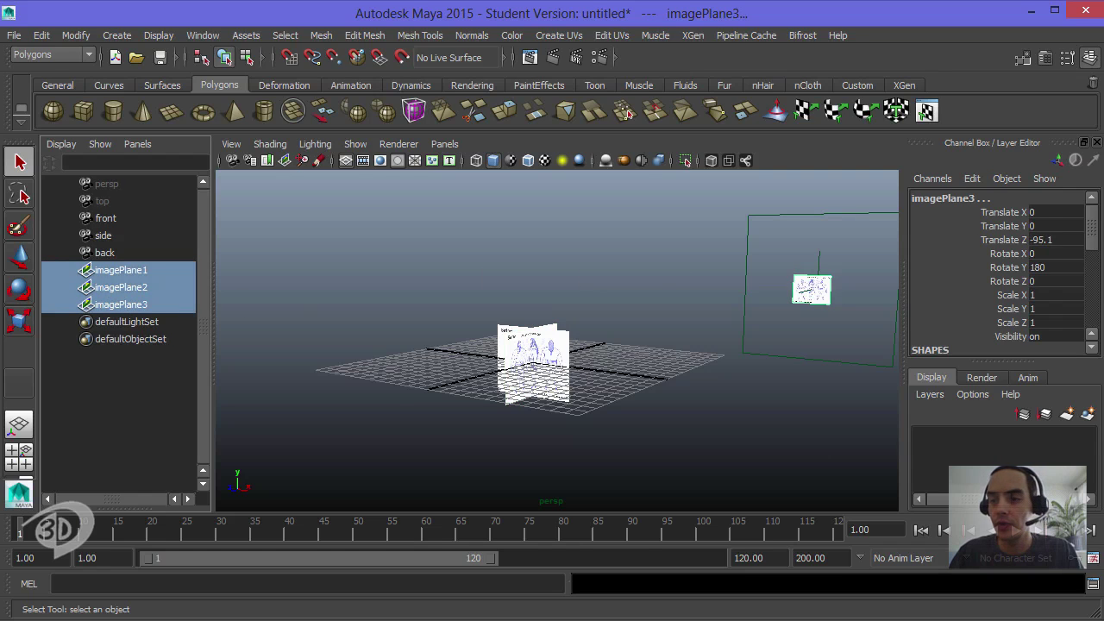
Step: Try increasing only the Height of the three selected image planes interactively to about 14.17, and undo it
{"action": "left_click_drag", "start_coordinate": [1093, 245], "coordinate": [1099, 323]}
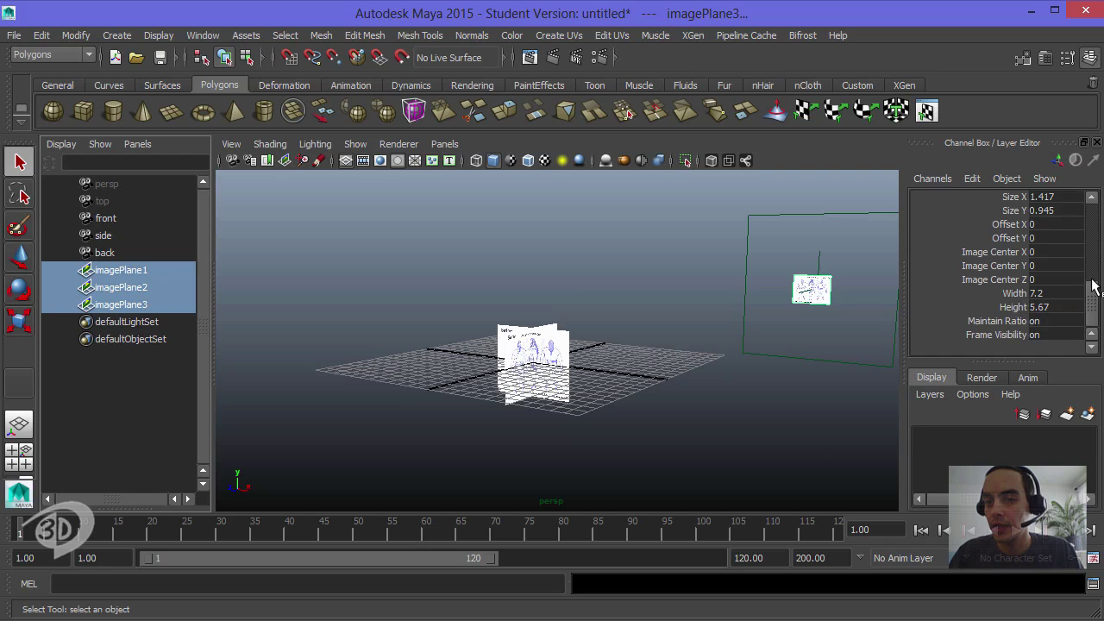
{"action": "left_click_drag", "start_coordinate": [1096, 289], "coordinate": [1094, 312]}
{"action": "left_click", "coordinate": [1021, 307]}
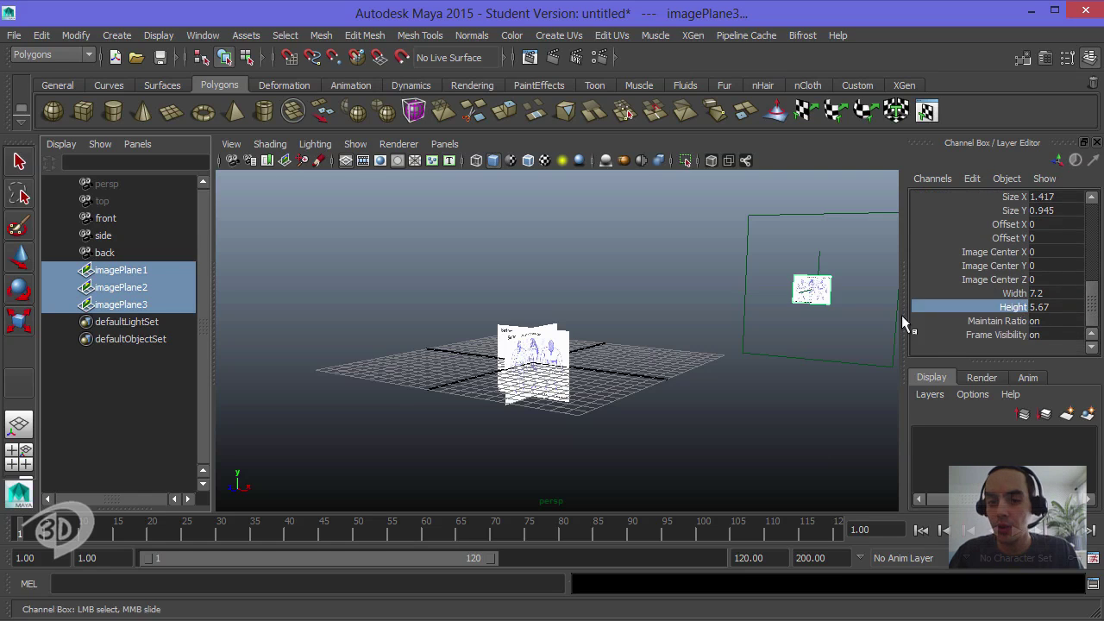
{"action": "middle_click_drag", "start_coordinate": [687, 322], "coordinate": [750, 311]}
{"action": "key", "text": "ctrl+z"}
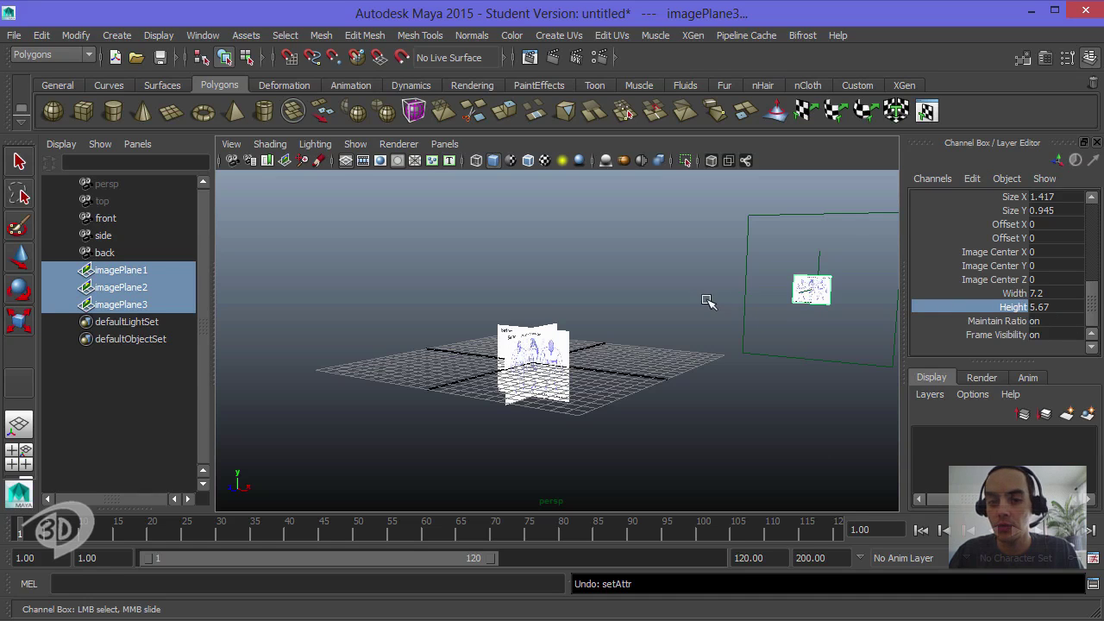
{"action": "middle_click_drag", "start_coordinate": [705, 301], "coordinate": [785, 290]}
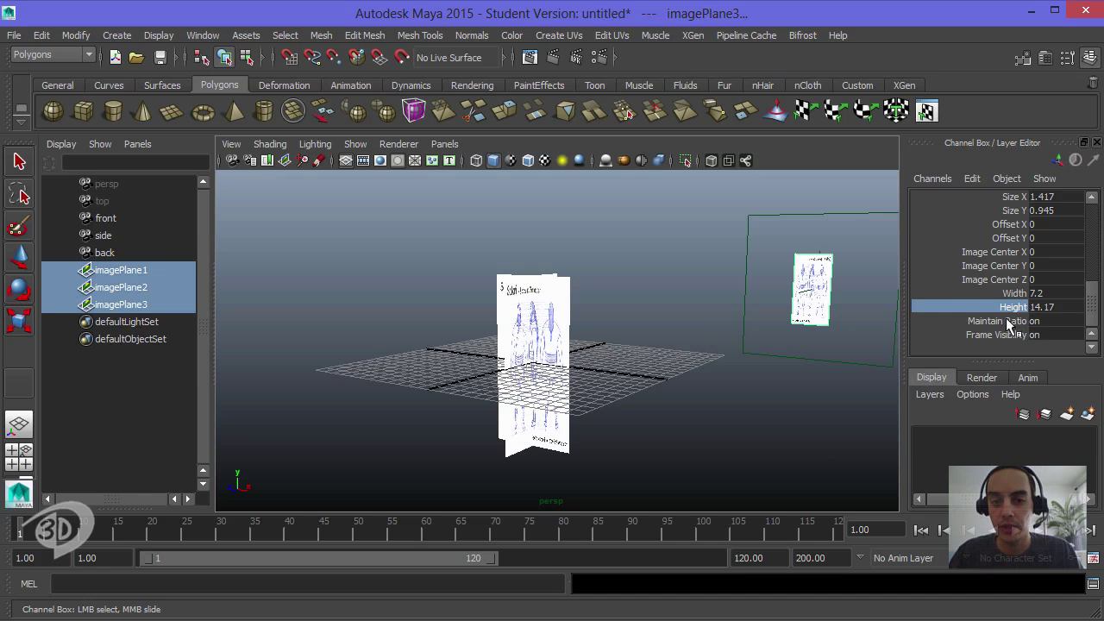
{"action": "key", "text": "ctrl+z"}
Step: Try enlarging the three image planes' Width and Height together to about 22 by 20.47, and undo the resize
{"action": "left_click_drag", "start_coordinate": [650, 347], "coordinate": [690, 337], "text": "alt"}
{"action": "right_click_drag", "start_coordinate": [690, 337], "coordinate": [767, 328], "text": "alt"}
{"action": "left_click_drag", "start_coordinate": [767, 328], "coordinate": [850, 319], "text": "alt"}
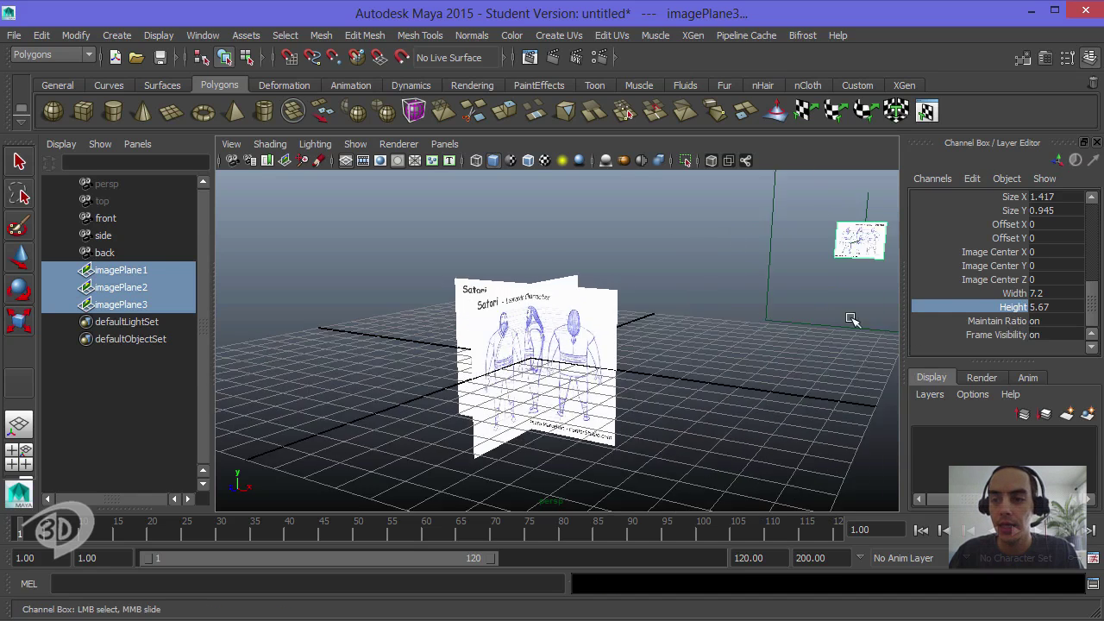
{"action": "left_click", "coordinate": [1016, 293], "text": "ctrl"}
{"action": "middle_click_drag", "start_coordinate": [615, 357], "coordinate": [749, 341]}
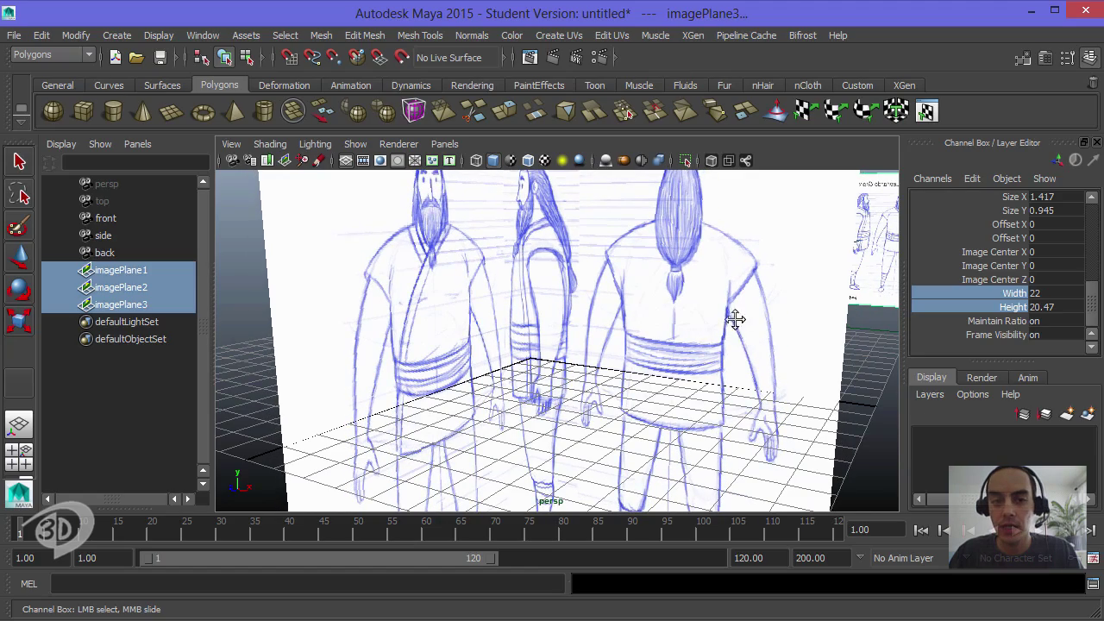
{"action": "left_click_drag", "start_coordinate": [735, 318], "coordinate": [684, 313], "text": "alt"}
{"action": "right_click_drag", "start_coordinate": [684, 312], "coordinate": [518, 316], "text": "alt"}
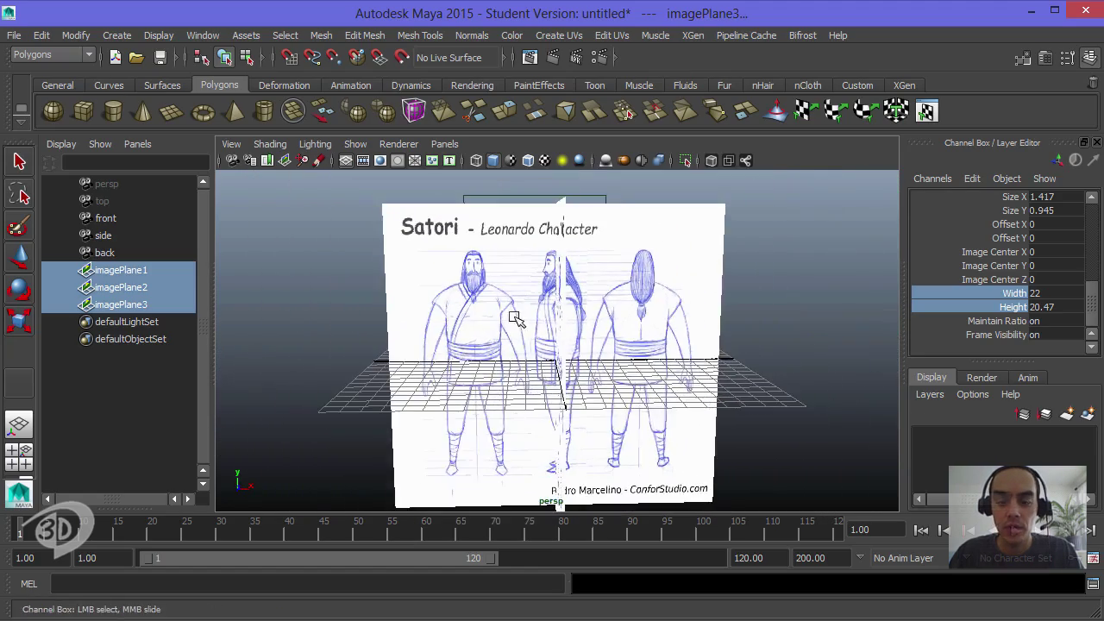
{"action": "left_click_drag", "start_coordinate": [524, 316], "coordinate": [571, 296], "text": "alt"}
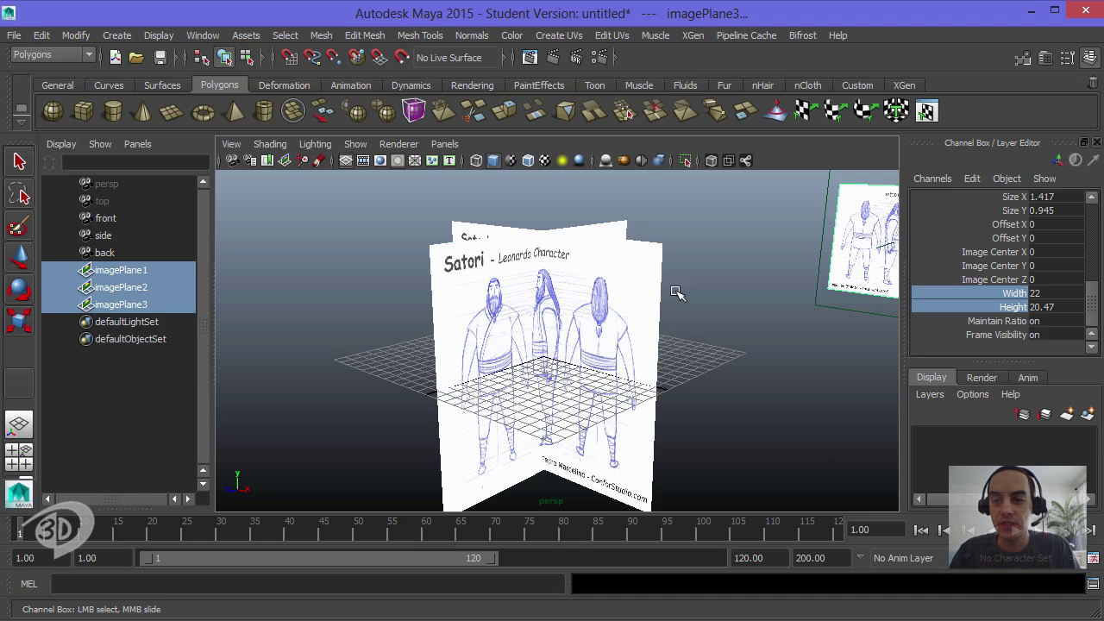
{"action": "key", "text": "ctrl+z"}
{"action": "left_click_drag", "start_coordinate": [658, 308], "coordinate": [463, 345], "text": "alt"}
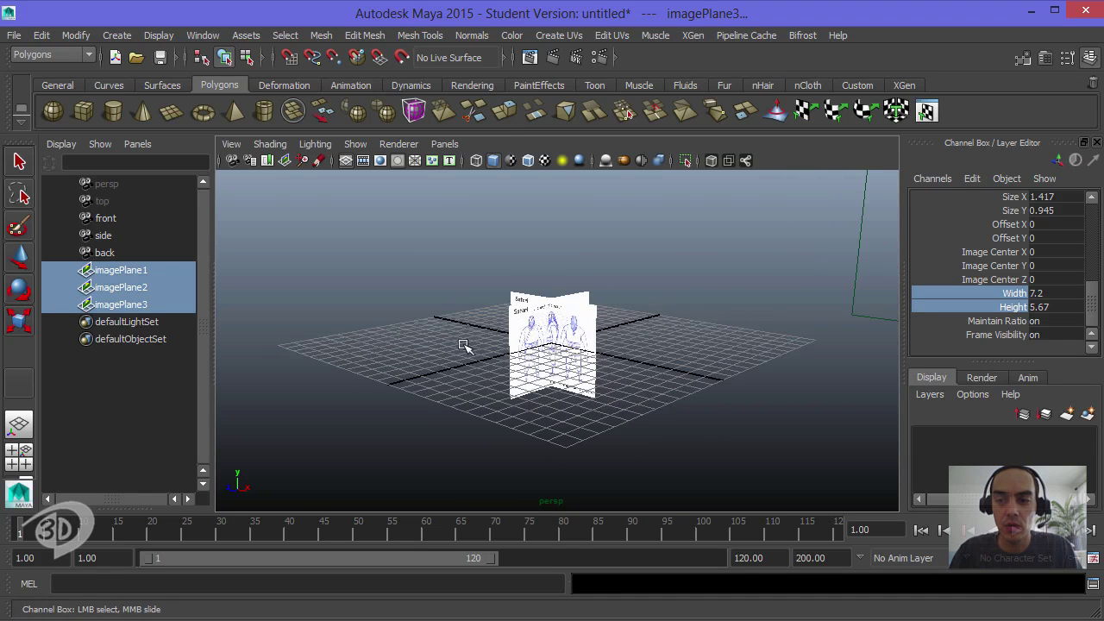
Step: Set the Height of the three selected image planes to exactly 20
{"action": "left_click", "coordinate": [1051, 308]}
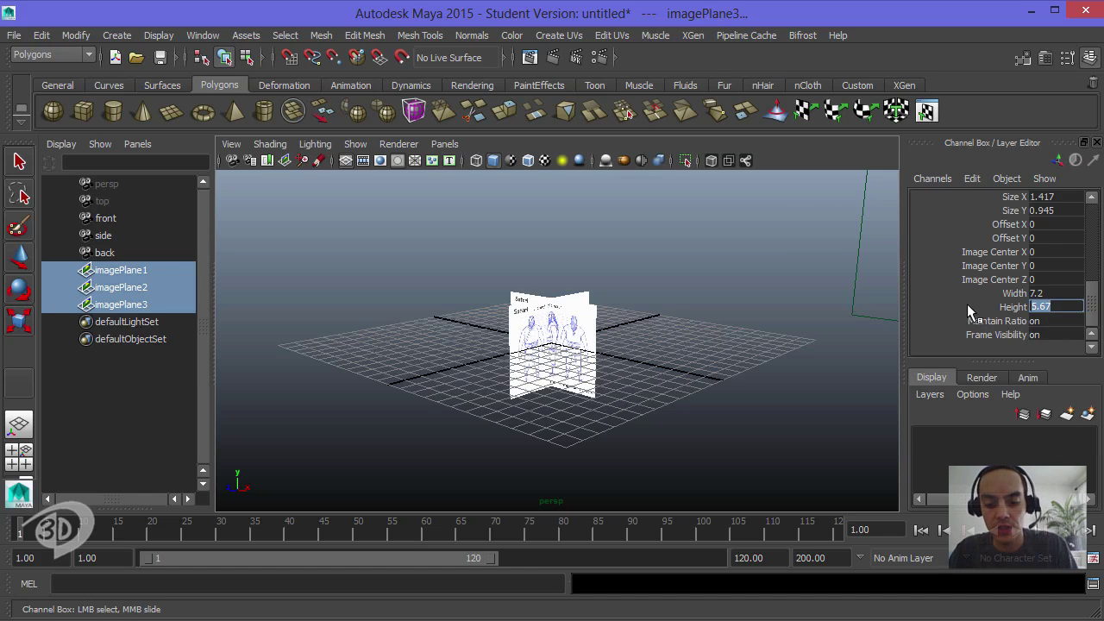
{"action": "type", "text": "20"}
{"action": "key", "text": "Return"}
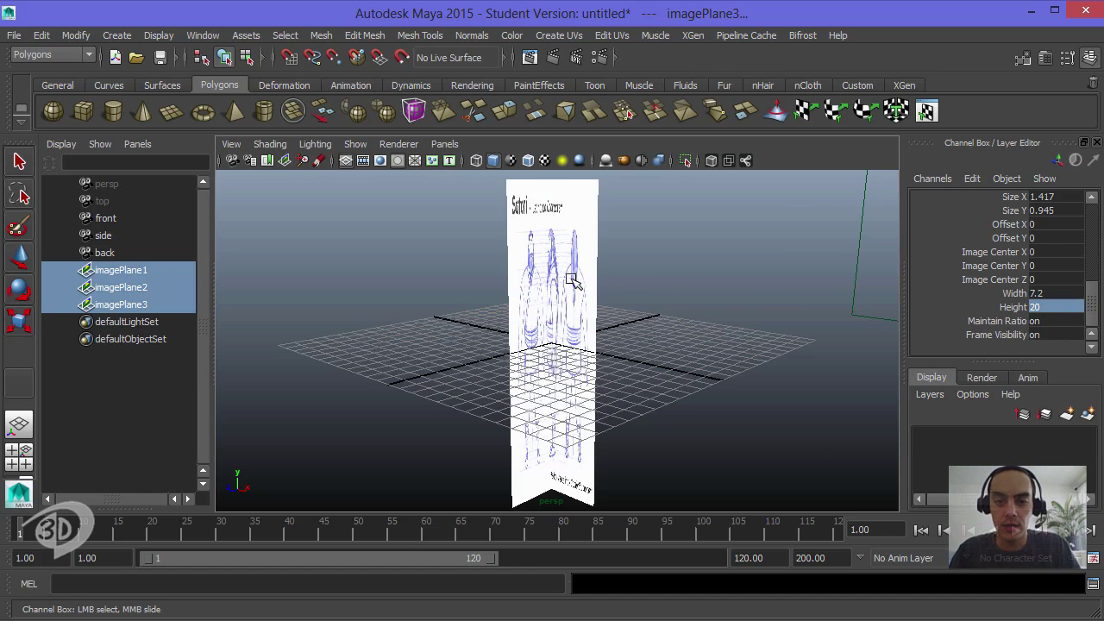
{"action": "mouse_move", "coordinate": [709, 286]}
{"action": "left_mouse_down", "text": "alt"}
{"action": "mouse_move", "coordinate": [727, 284]}
{"action": "mouse_move", "coordinate": [714, 284]}
{"action": "left_mouse_up", "text": "alt"}
{"action": "scroll", "coordinate": [658, 278], "scroll_direction": "down", "scroll_amount": 1}
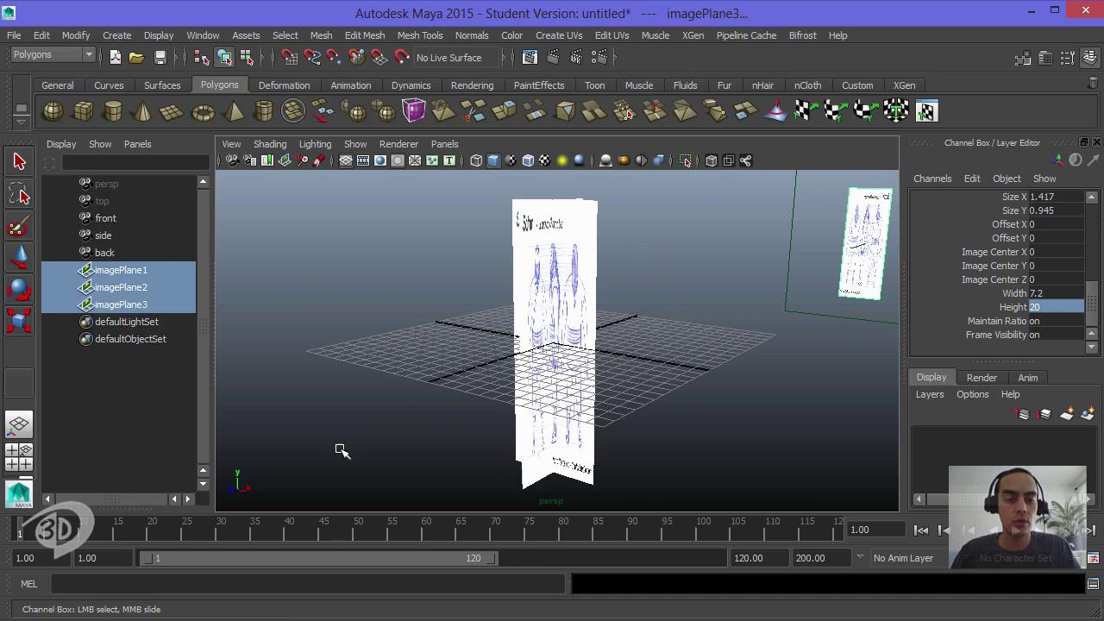
Step: Switch to GIMP and work out the character sheet's proportional width by entering a height of 20 px in Scale Image
{"action": "key", "text": "alt+Tab"}
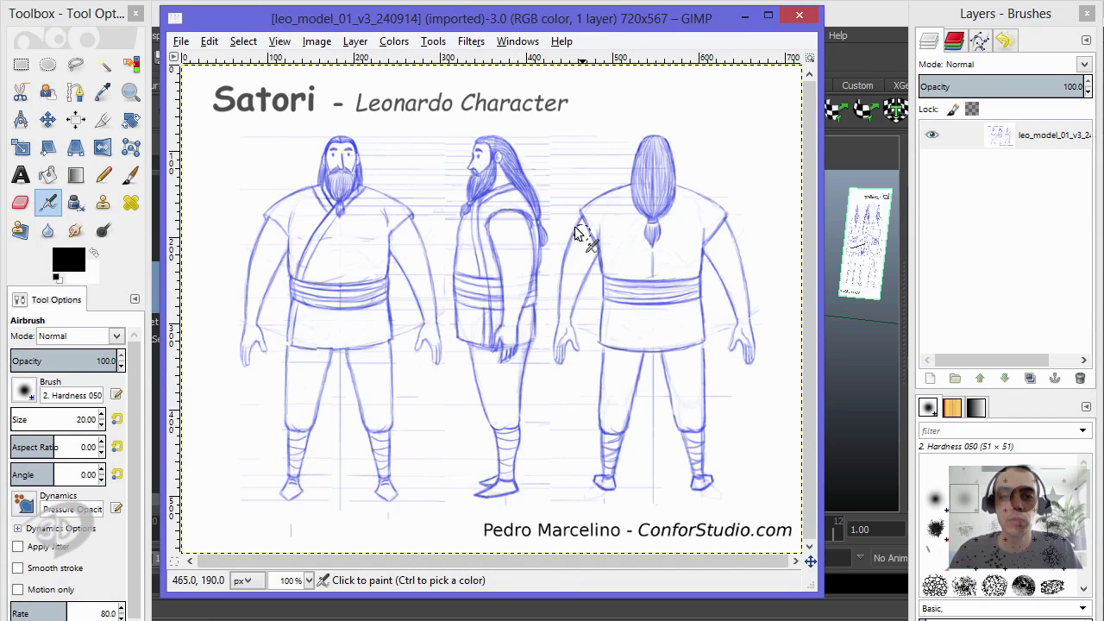
{"action": "left_click_drag", "start_coordinate": [337, 20], "coordinate": [330, 15]}
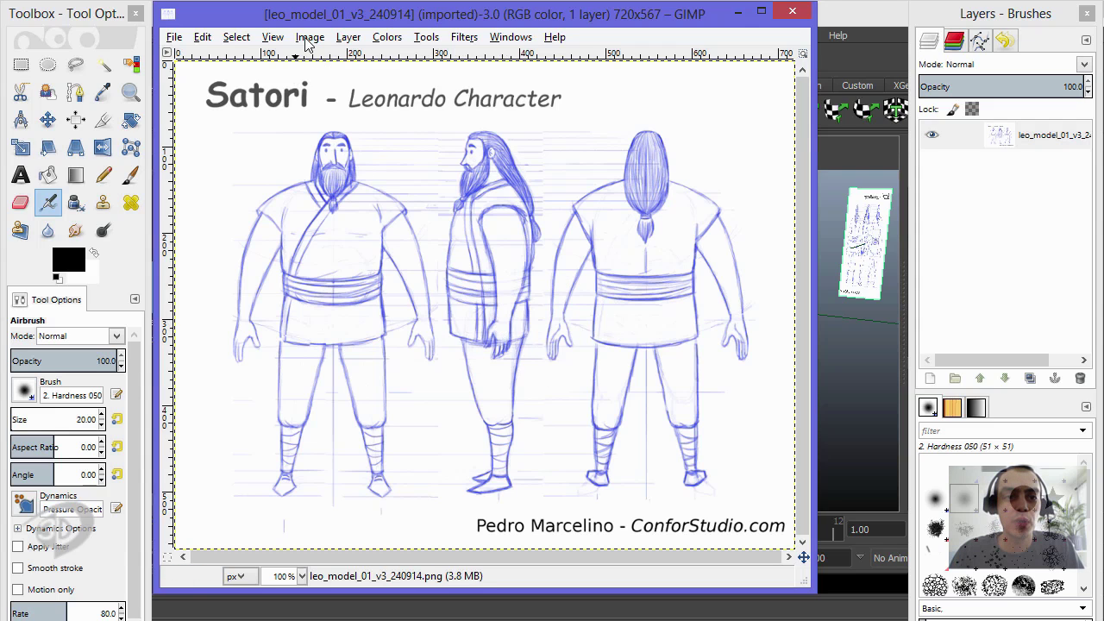
{"action": "left_click", "coordinate": [309, 37]}
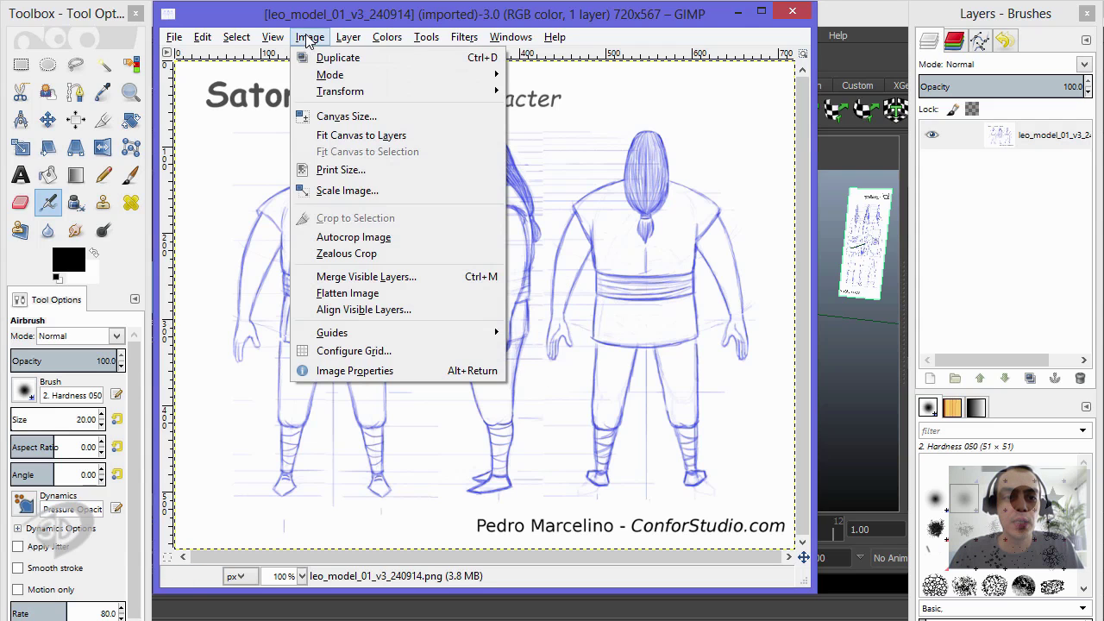
{"action": "left_click", "coordinate": [392, 194]}
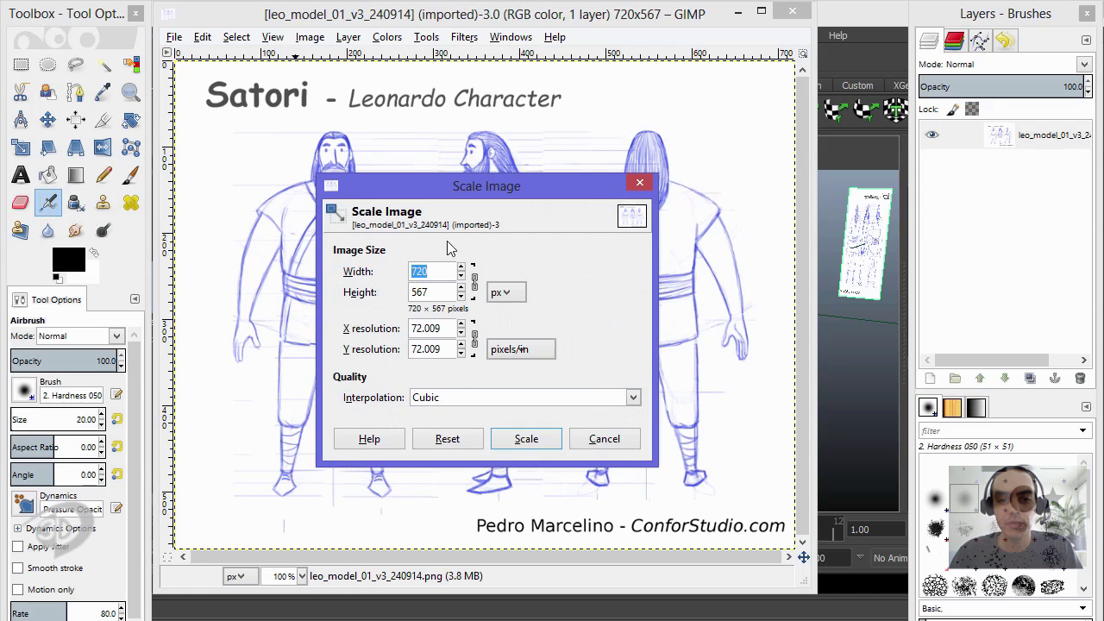
{"action": "left_click", "coordinate": [443, 290]}
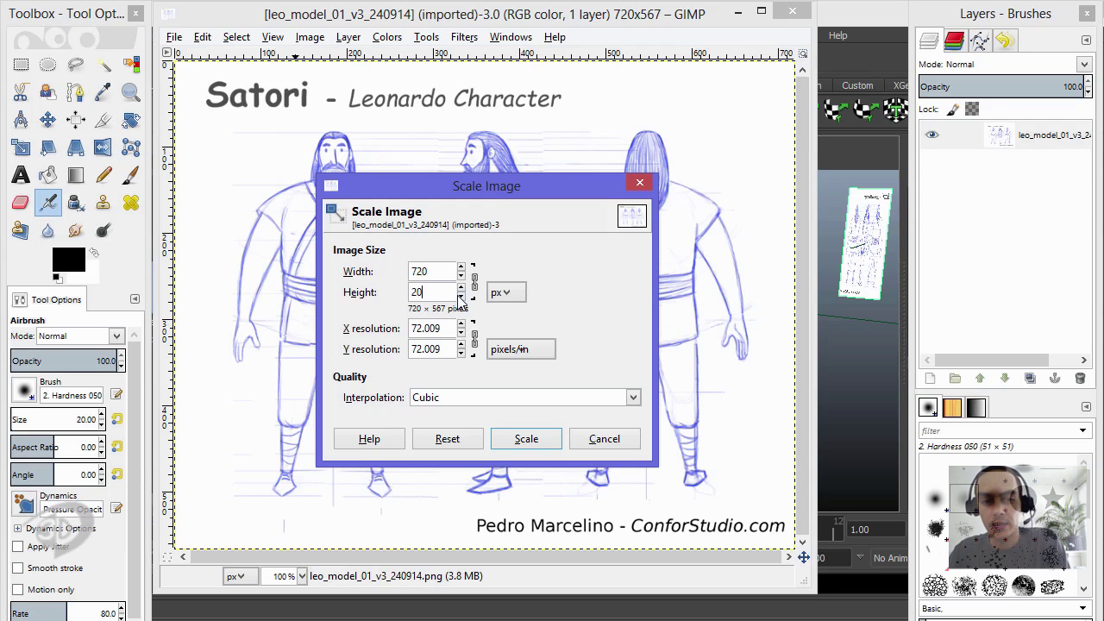
{"action": "key", "text": "Return"}
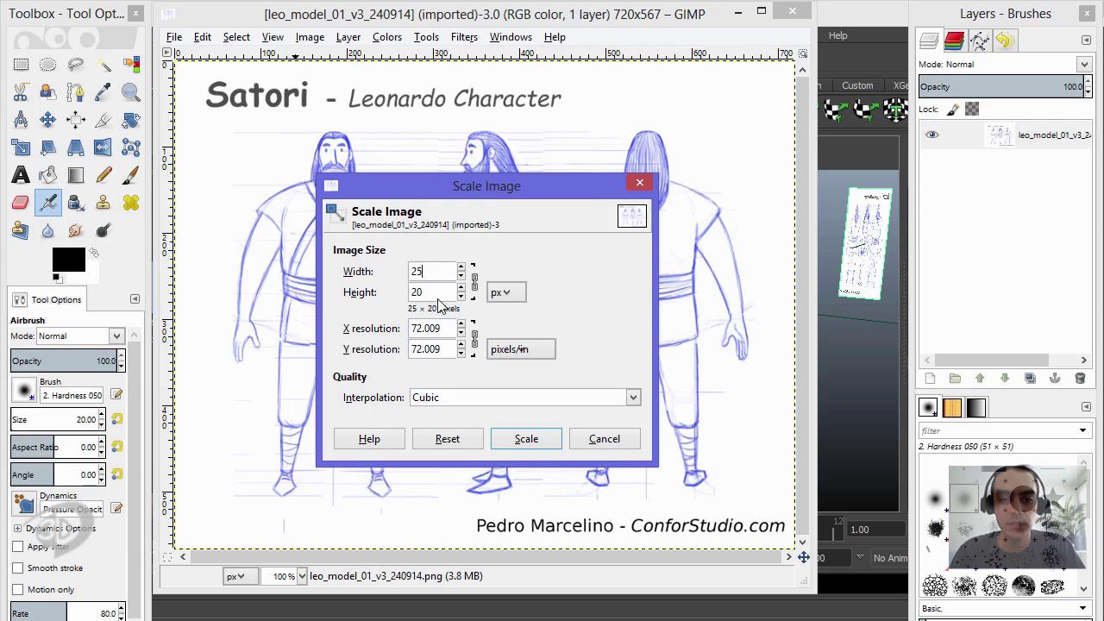
Step: Switch back to Maya and set the Width of the three selected image planes to 25
{"action": "left_click", "coordinate": [849, 21]}
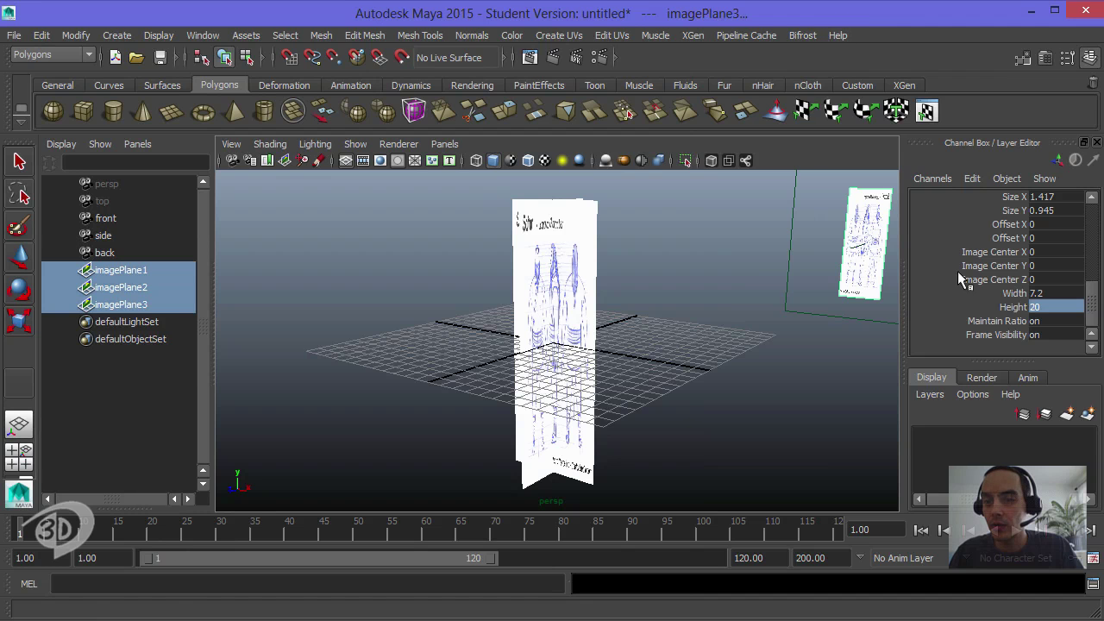
{"action": "left_click", "coordinate": [1058, 293]}
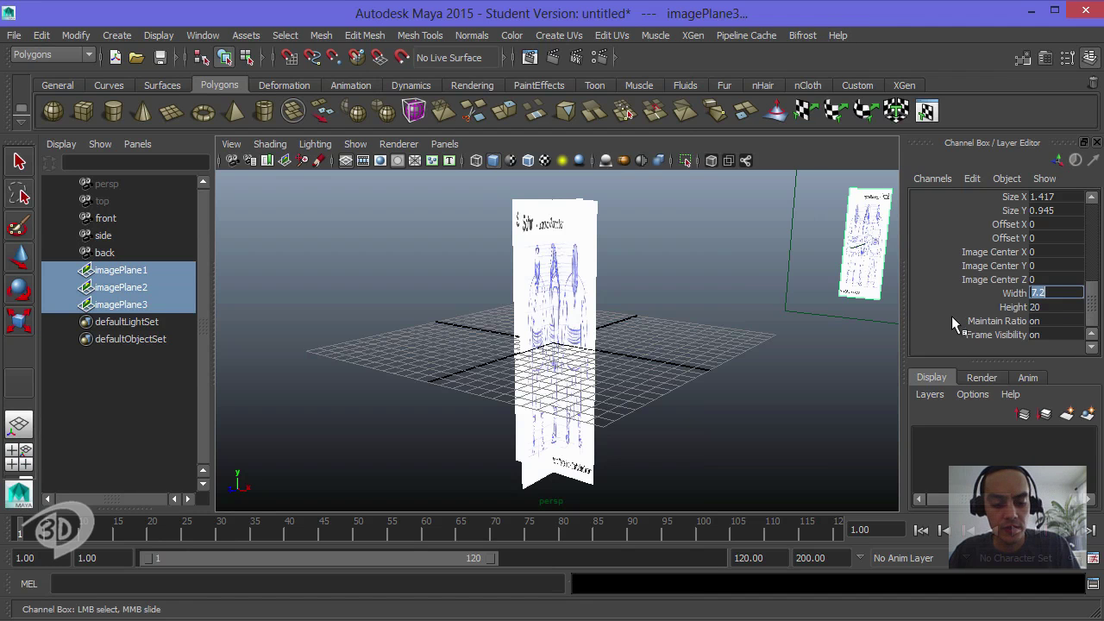
{"action": "type", "text": "25"}
{"action": "key", "text": "Return"}
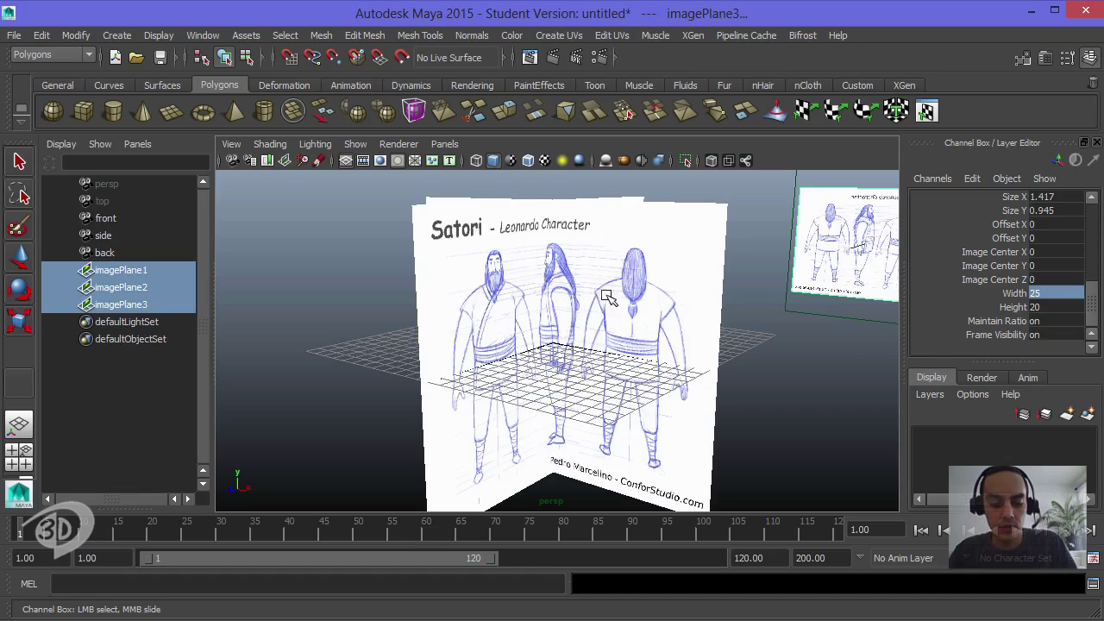
Step: Inspect the three resized image planes from several angles in the perspective view
{"action": "left_click_drag", "start_coordinate": [588, 309], "coordinate": [597, 236], "text": "alt"}
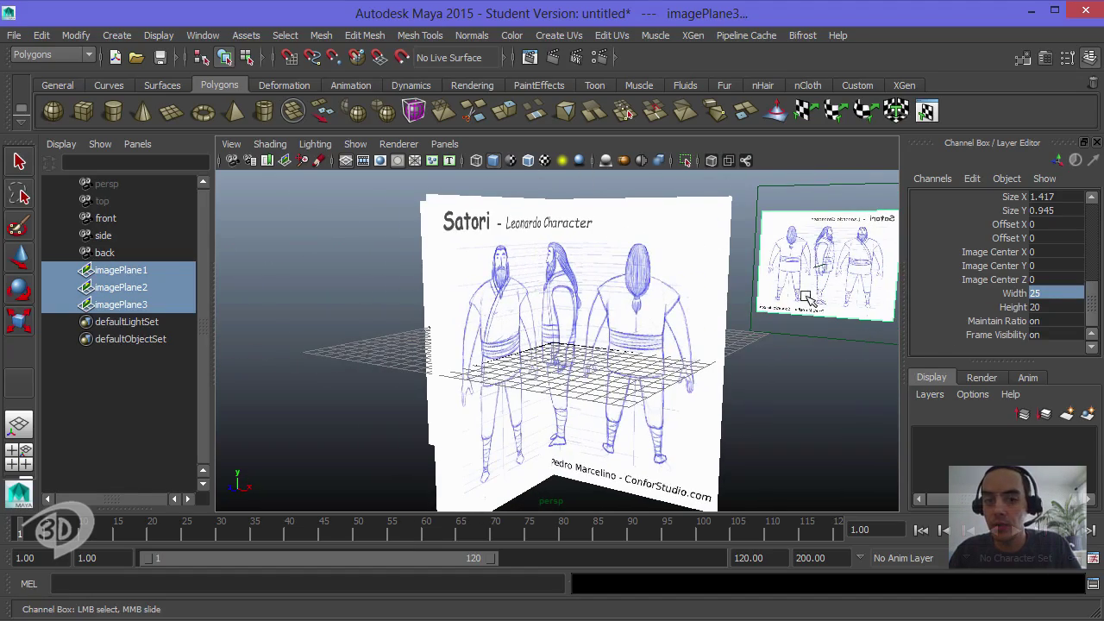
{"action": "right_click_drag", "start_coordinate": [756, 309], "coordinate": [607, 274], "text": "alt"}
{"action": "left_click_drag", "start_coordinate": [606, 274], "coordinate": [530, 235], "text": "alt"}
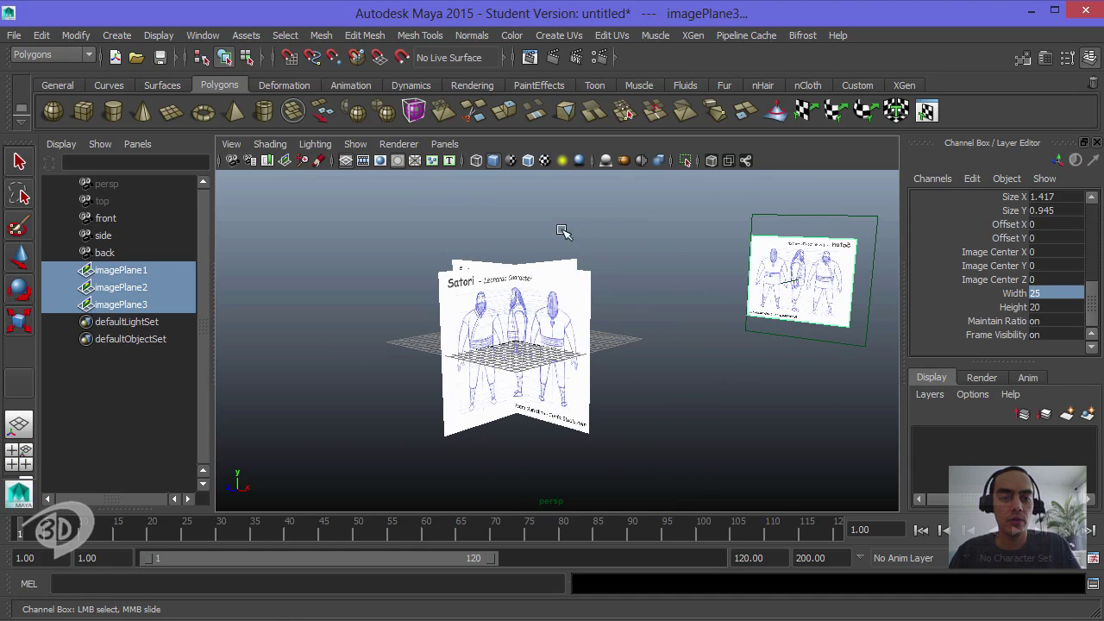
{"action": "key", "text": "q"}
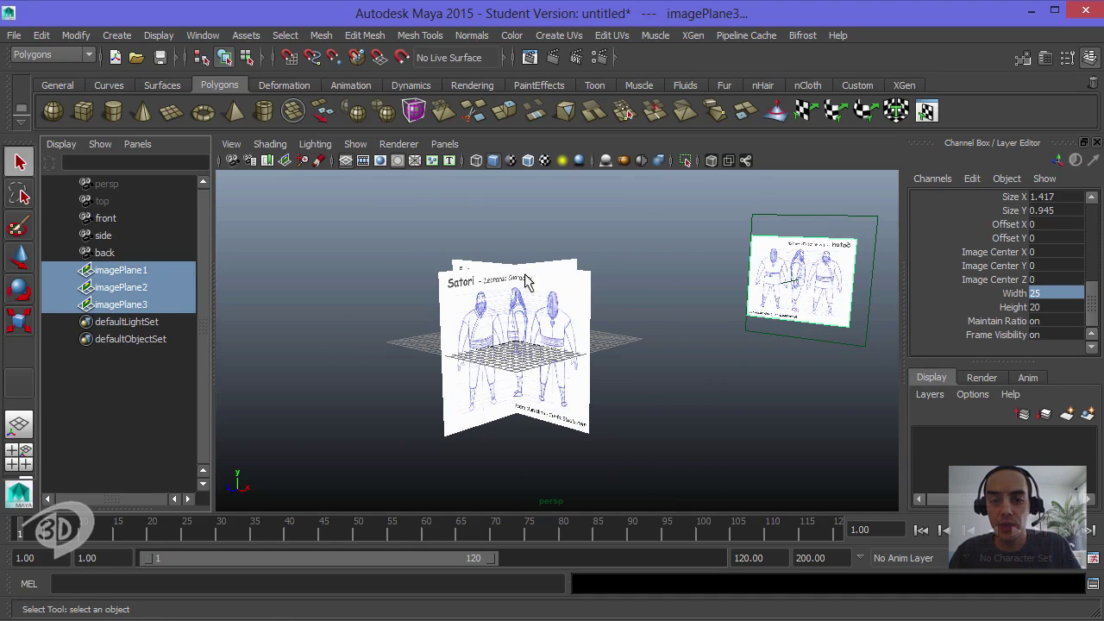
{"action": "left_click_drag", "start_coordinate": [556, 339], "coordinate": [550, 327], "text": "alt"}
{"action": "right_click_drag", "start_coordinate": [550, 326], "coordinate": [679, 332], "text": "alt"}
{"action": "left_click_drag", "start_coordinate": [679, 332], "coordinate": [658, 352], "text": "alt"}
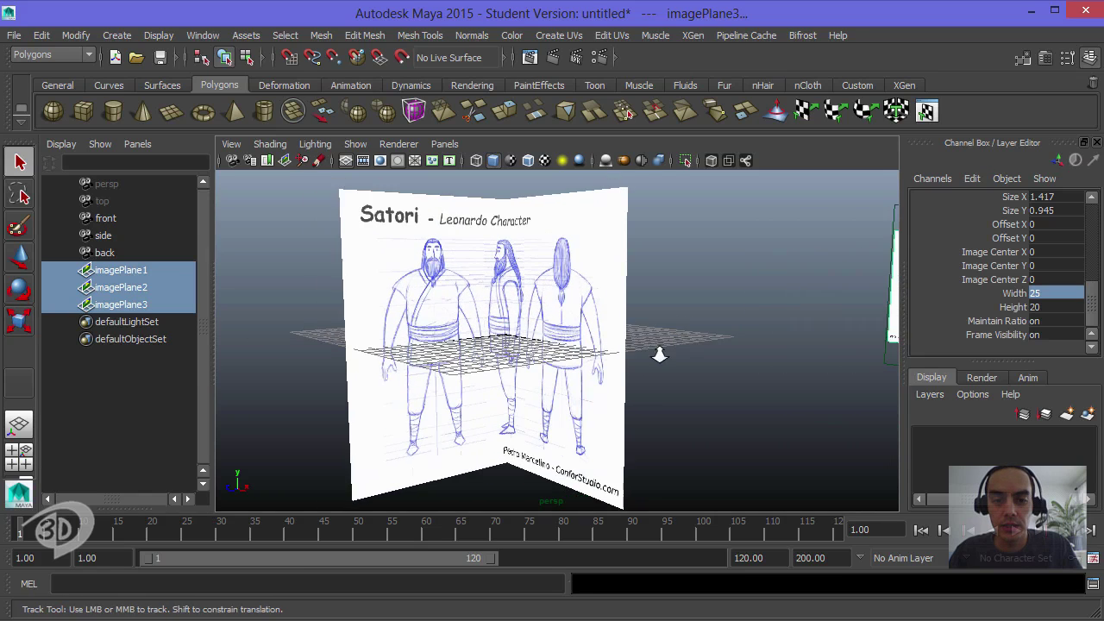
{"action": "right_click_drag", "start_coordinate": [406, 332], "coordinate": [466, 332], "text": "alt"}
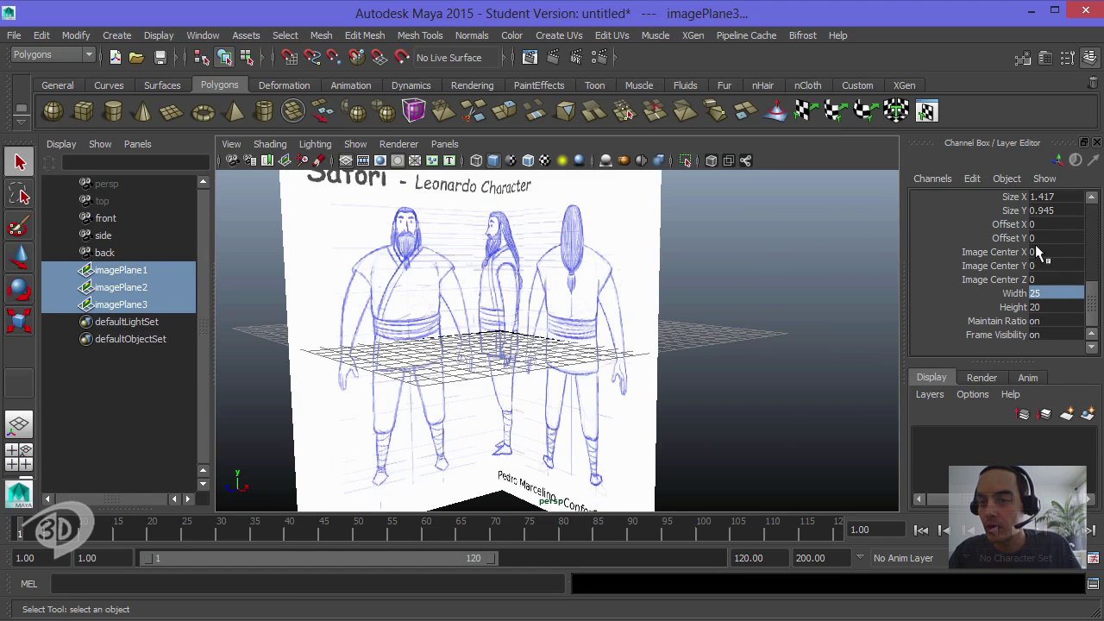
Step: Raise the three selected image planes to Image Center Y 7.5, aligning the character's feet with the ground line in the side view
{"action": "left_click", "coordinate": [992, 265]}
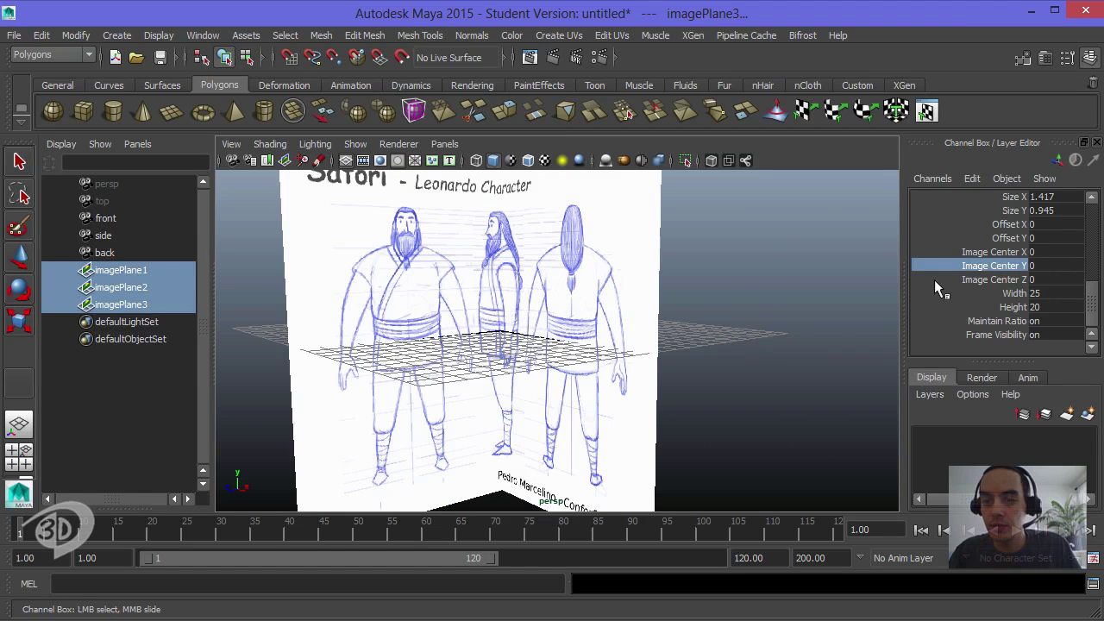
{"action": "middle_click_drag", "start_coordinate": [591, 322], "coordinate": [641, 301]}
{"action": "key", "text": "space"}
{"action": "left_click_drag", "start_coordinate": [632, 303], "coordinate": [686, 303]}
{"action": "scroll", "coordinate": [616, 323], "scroll_direction": "up", "scroll_amount": 4}
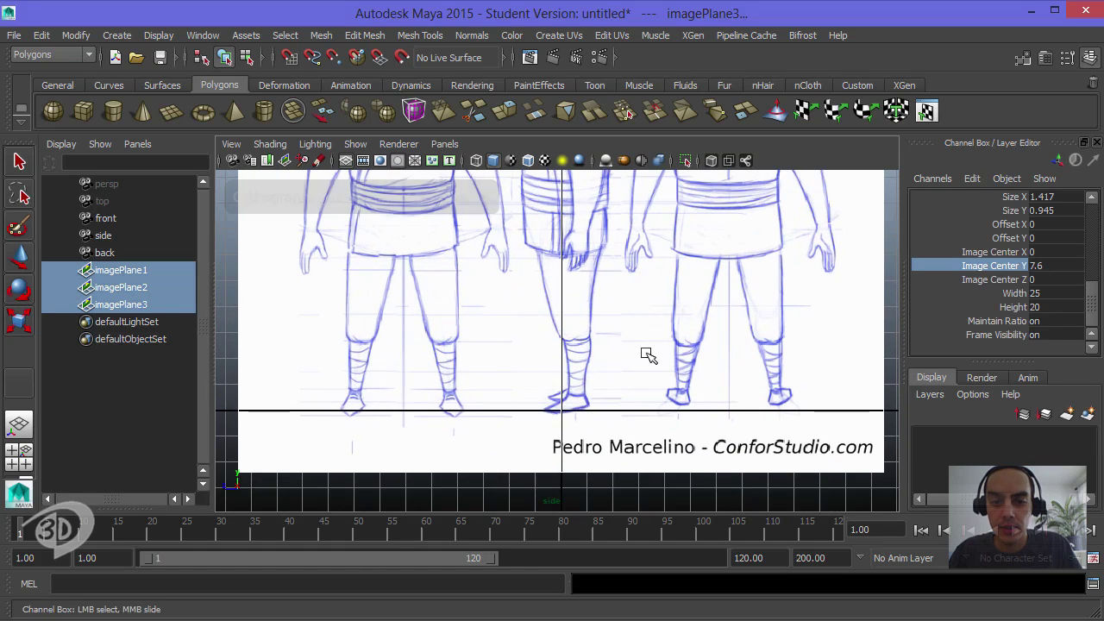
{"action": "middle_click_drag", "start_coordinate": [649, 355], "coordinate": [646, 350]}
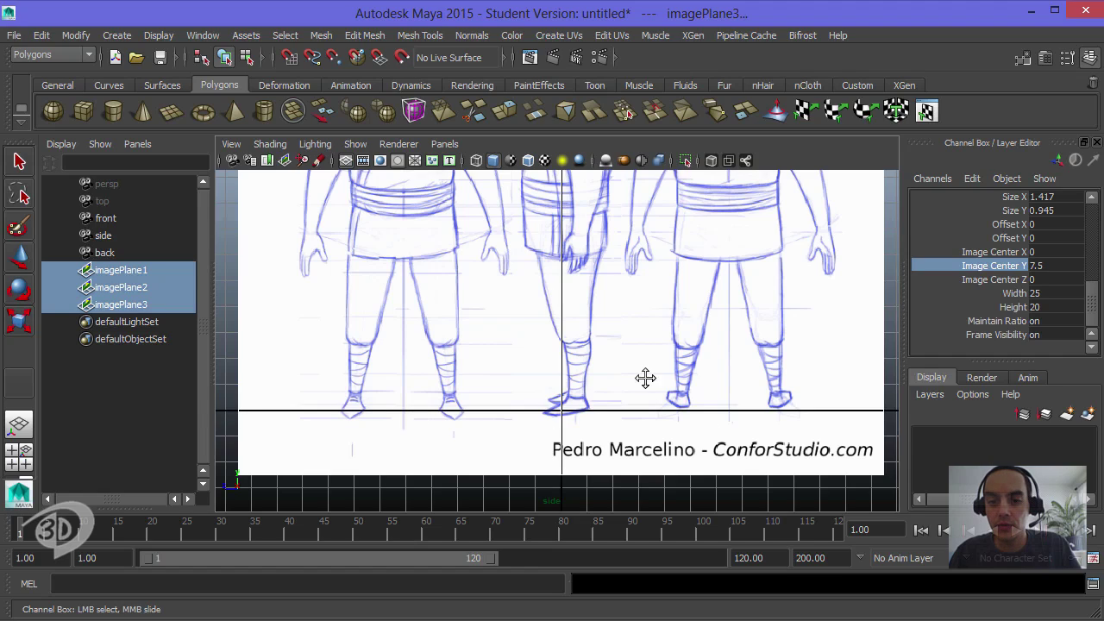
{"action": "middle_click_drag", "start_coordinate": [646, 377], "coordinate": [653, 421], "text": "alt"}
{"action": "right_click_drag", "start_coordinate": [654, 421], "coordinate": [392, 352], "text": "alt"}
{"action": "middle_click_drag", "start_coordinate": [556, 348], "coordinate": [553, 412], "text": "alt"}
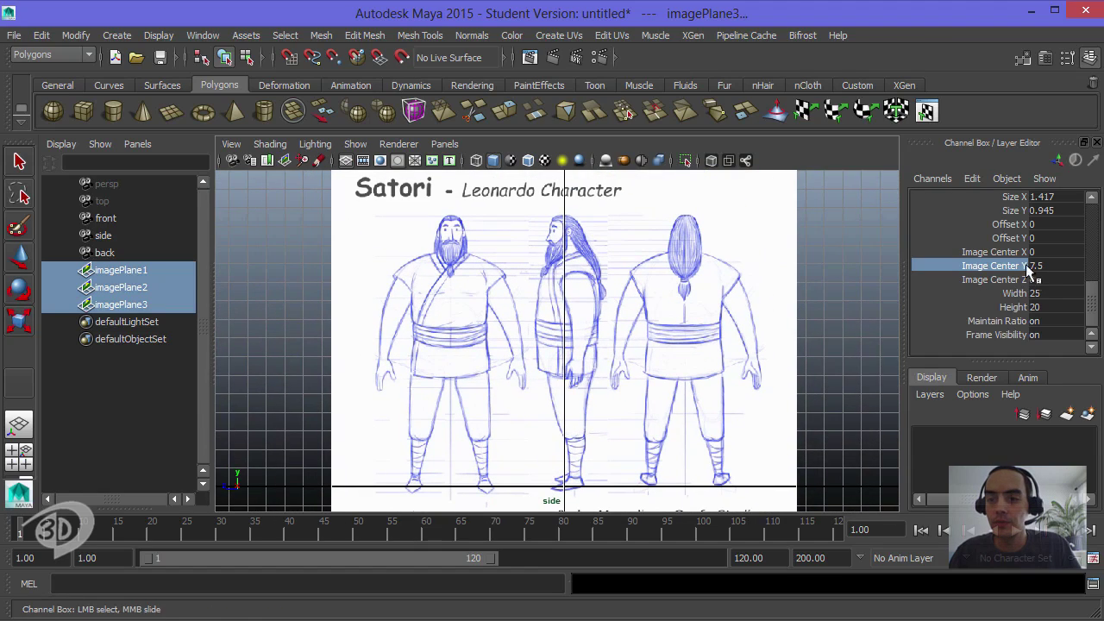
{"action": "right_click_drag", "start_coordinate": [634, 322], "coordinate": [513, 315], "text": "alt"}
{"action": "mouse_move", "coordinate": [514, 328]}
{"action": "middle_mouse_down", "text": "alt"}
{"action": "mouse_move", "coordinate": [518, 298]}
{"action": "mouse_move", "coordinate": [517, 343]}
{"action": "middle_mouse_up", "text": "alt"}
Step: Rename imagePlane1 as Front_ImagePlane1
{"action": "left_click", "coordinate": [122, 274]}
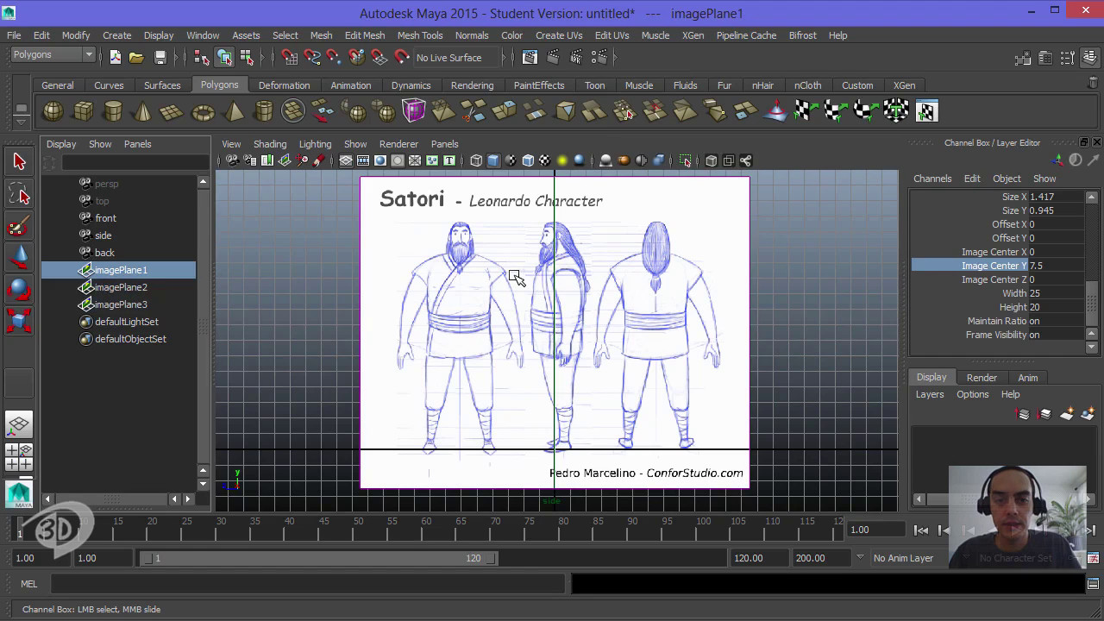
{"action": "key", "text": "space"}
{"action": "left_click_drag", "start_coordinate": [515, 276], "coordinate": [521, 232]}
{"action": "left_click_drag", "start_coordinate": [631, 260], "coordinate": [636, 262], "text": "alt"}
{"action": "right_click_drag", "start_coordinate": [635, 262], "coordinate": [529, 270], "text": "alt"}
{"action": "middle_click_drag", "start_coordinate": [529, 271], "coordinate": [523, 316], "text": "alt"}
{"action": "mouse_move", "coordinate": [522, 316]}
{"action": "left_mouse_down", "text": "alt"}
{"action": "mouse_move", "coordinate": [498, 330]}
{"action": "mouse_move", "coordinate": [515, 321]}
{"action": "left_mouse_up", "text": "alt"}
{"action": "double_click", "coordinate": [125, 270]}
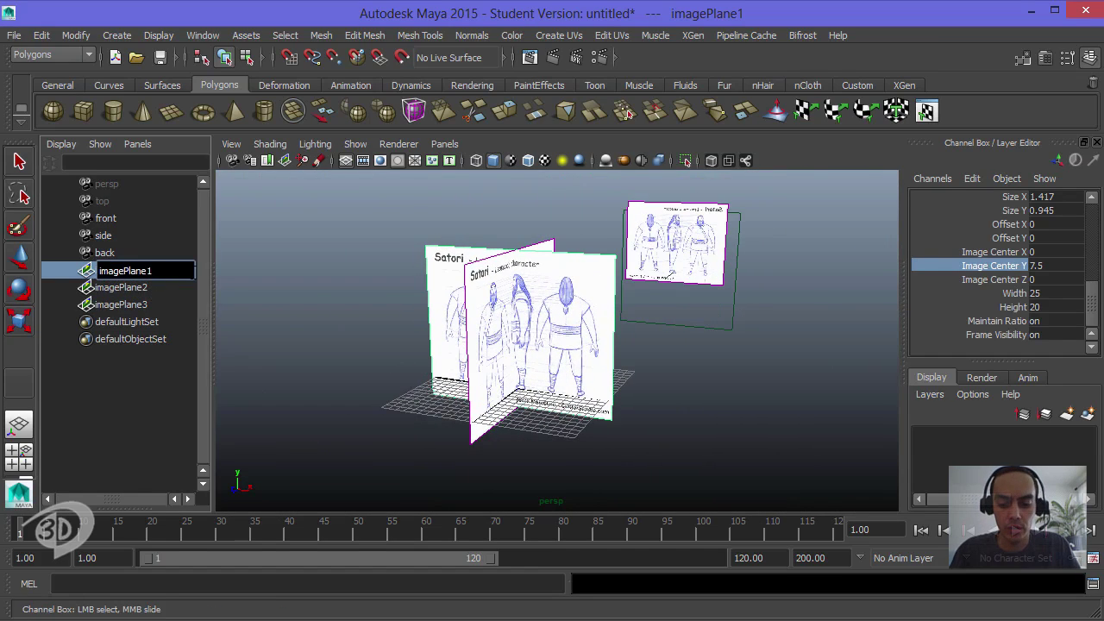
{"action": "type", "text": "Frnt"}
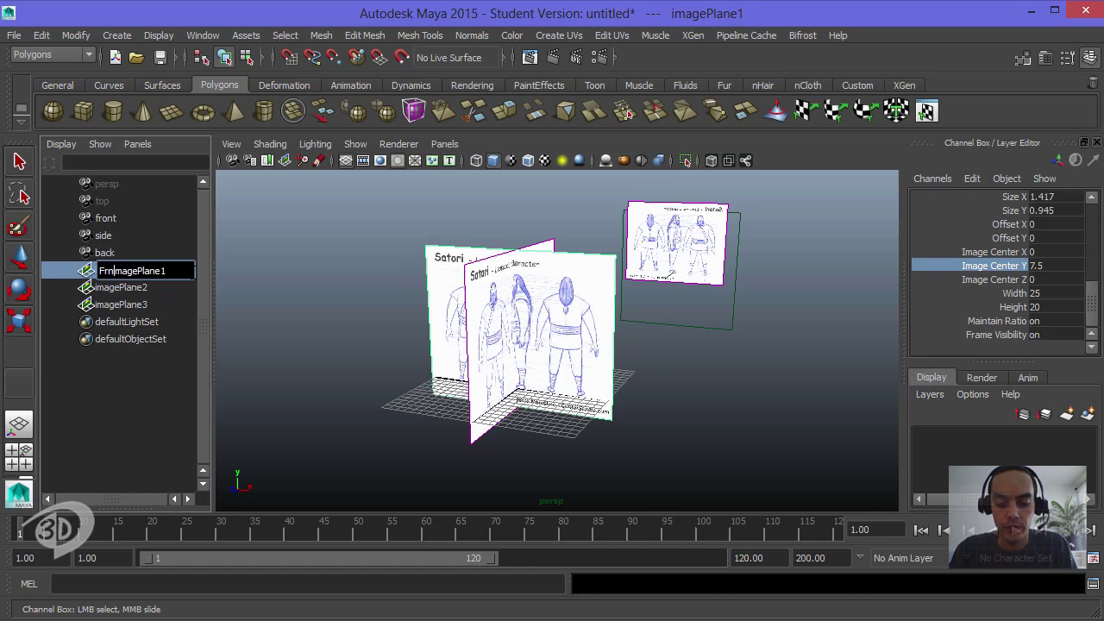
{"action": "key", "text": "BackSpace"}
{"action": "key", "text": "BackSpace"}
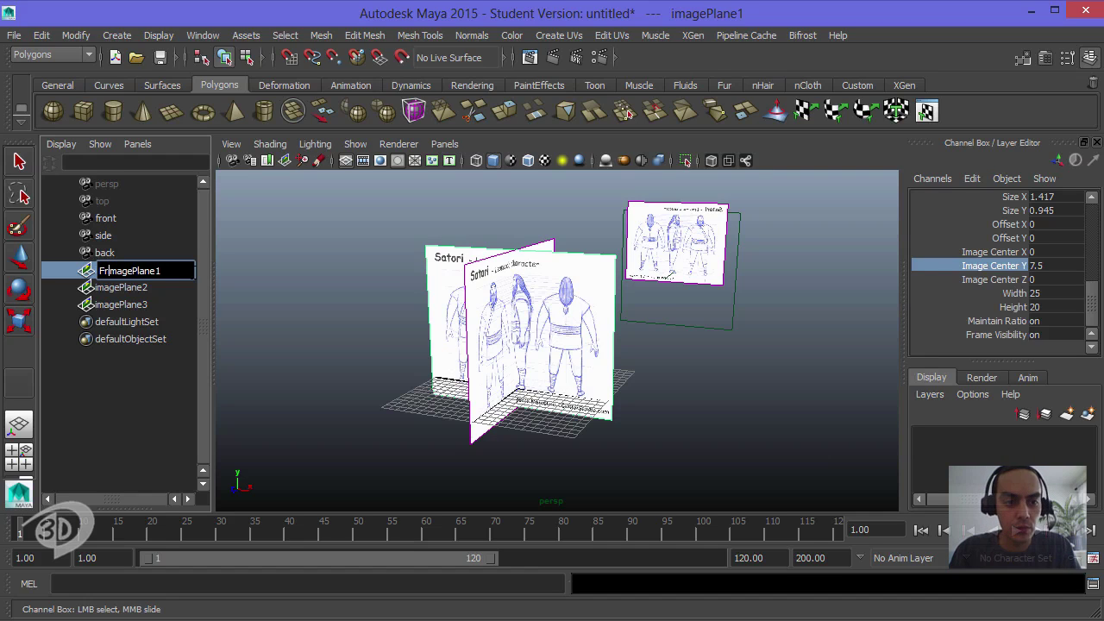
{"action": "type", "text": "ont_"}
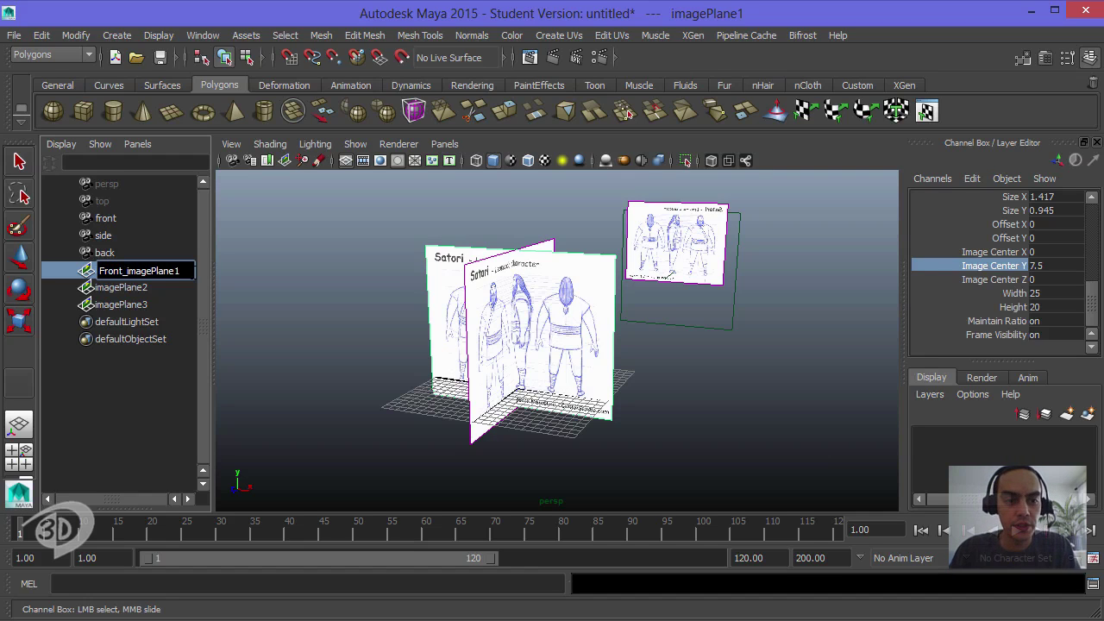
{"action": "key", "text": "Delete"}
{"action": "type", "text": "I"}
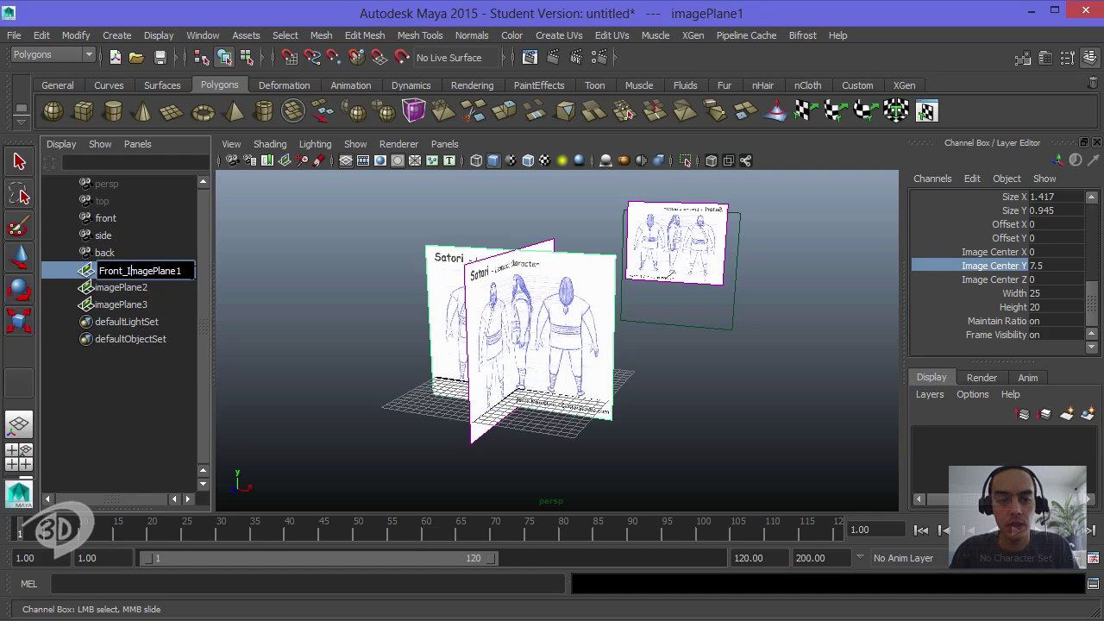
{"action": "key", "text": "Return"}
Step: Rename imagePlane2 as Side_ImagePlane, without a trailing number
{"action": "left_click", "coordinate": [143, 292]}
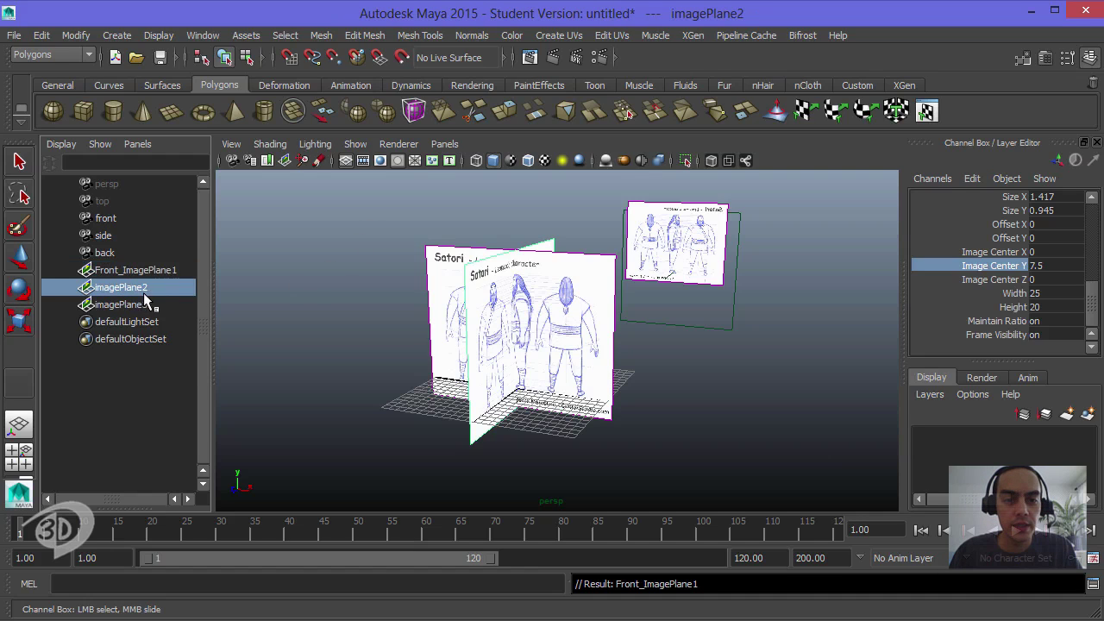
{"action": "double_click", "coordinate": [143, 290]}
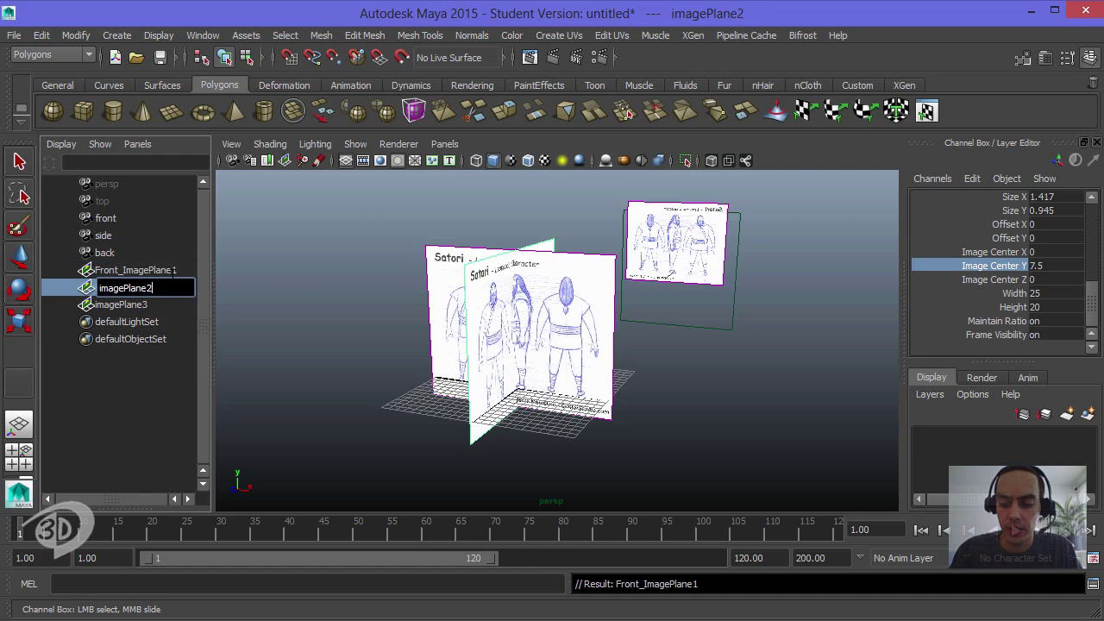
{"action": "type", "text": "Side"}
{"action": "key", "text": "Delete"}
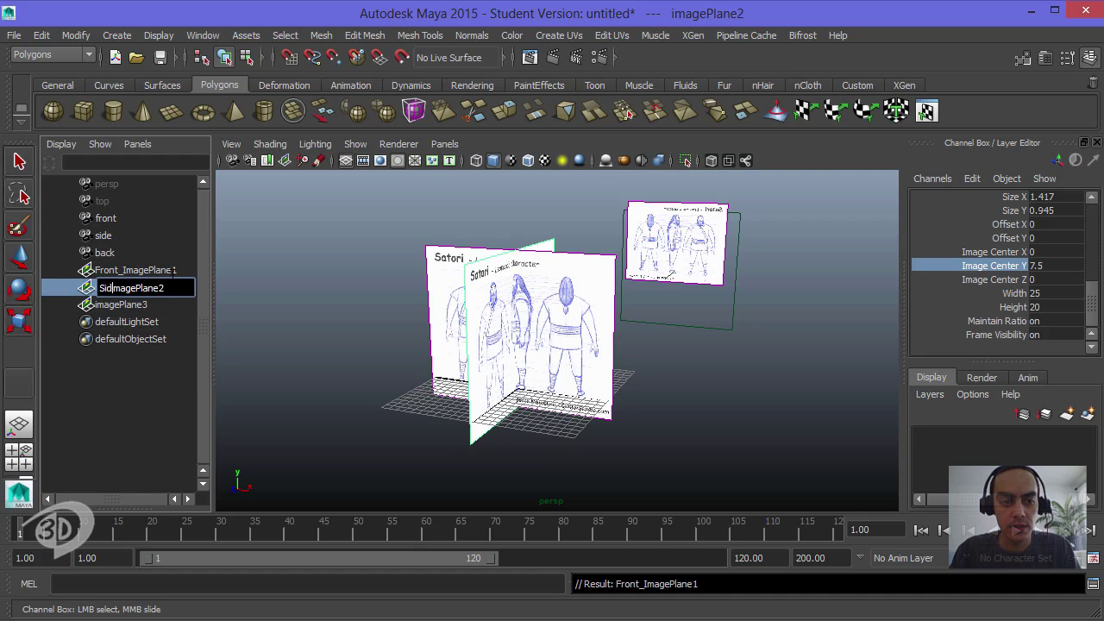
{"action": "type", "text": "I"}
{"action": "key", "text": "Left"}
{"action": "type", "text": "_"}
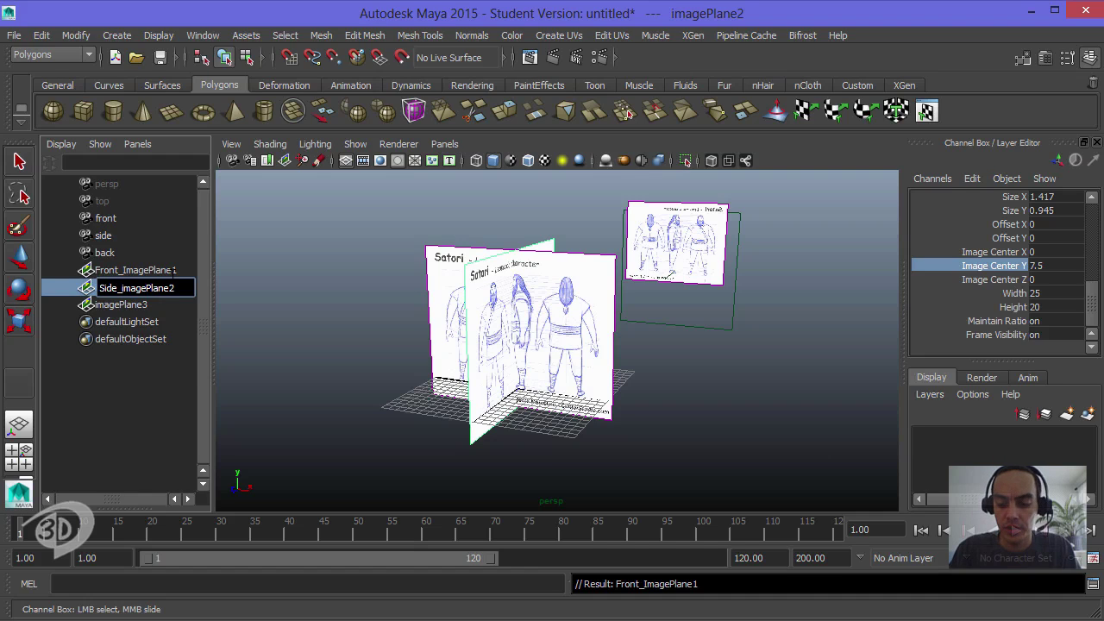
{"action": "type", "text": "O"}
{"action": "key", "text": "BackSpace"}
{"action": "key", "text": "Delete"}
{"action": "type", "text": "I"}
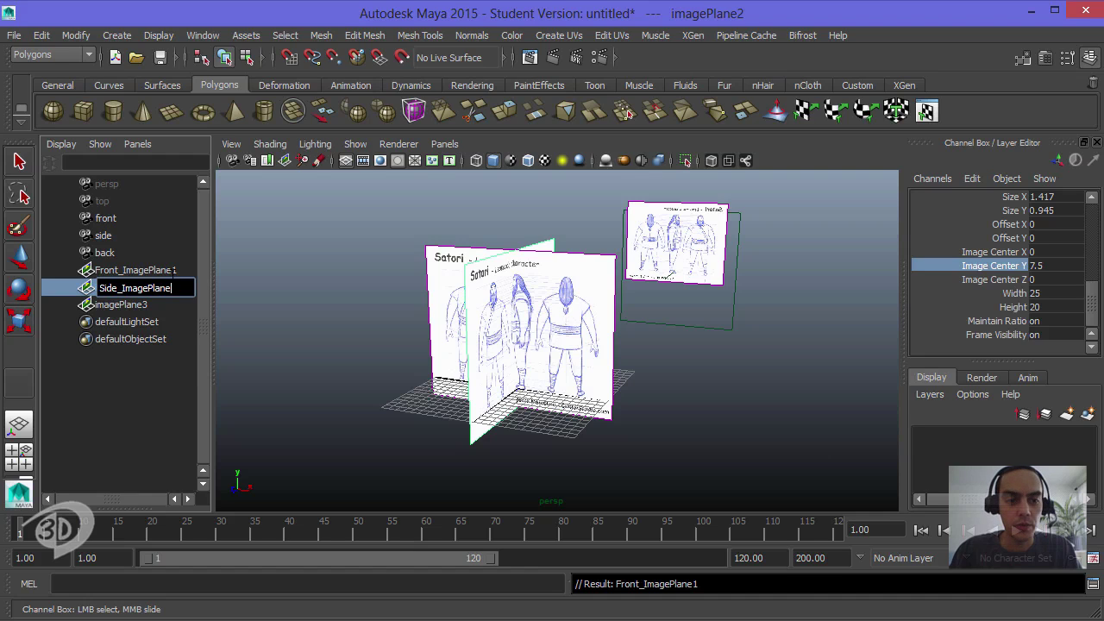
{"action": "key", "text": "Return"}
Step: Remove the trailing number from the front image plane's name so it reads Front_ImagePlane
{"action": "double_click", "coordinate": [170, 268]}
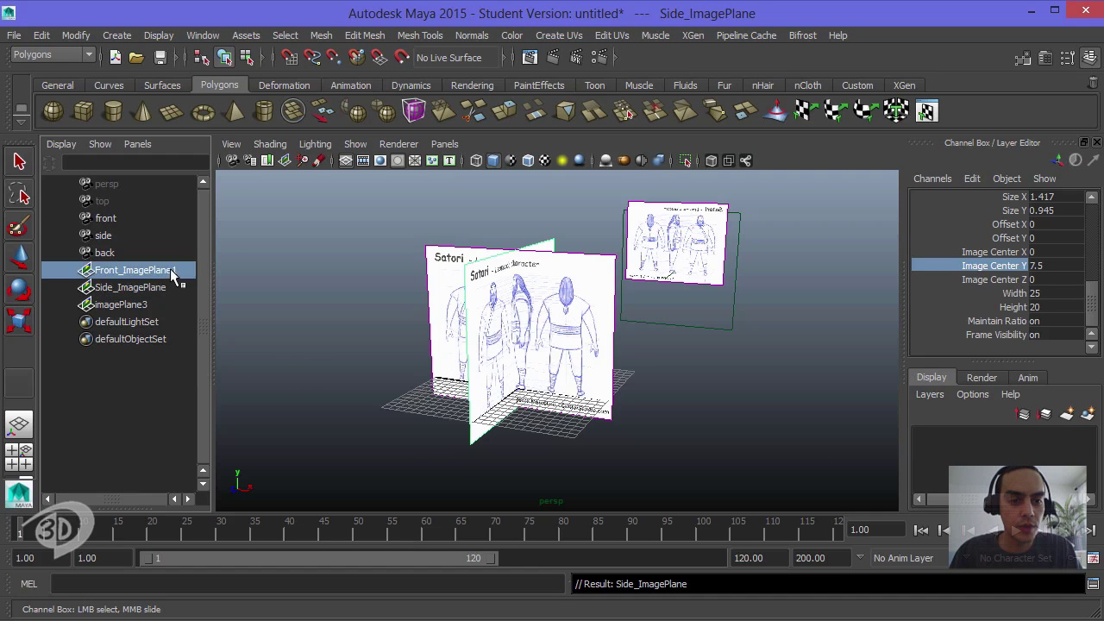
{"action": "key", "text": "BackSpace"}
{"action": "key", "text": "Return"}
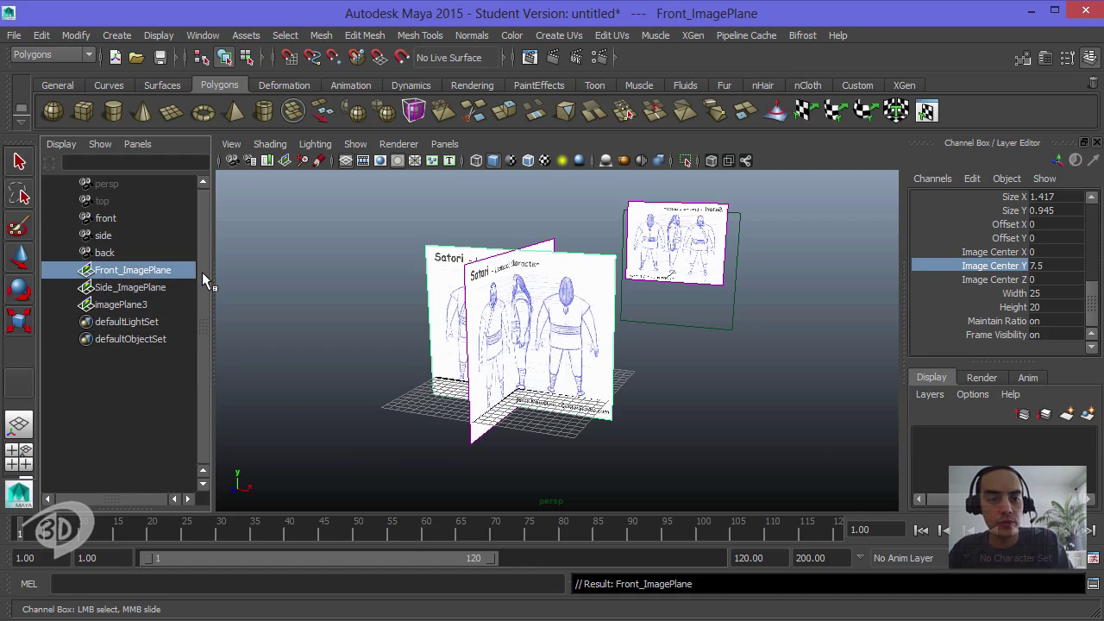
Step: Rename imagePlane3 as Back_ImagePlane
{"action": "double_click", "coordinate": [152, 310]}
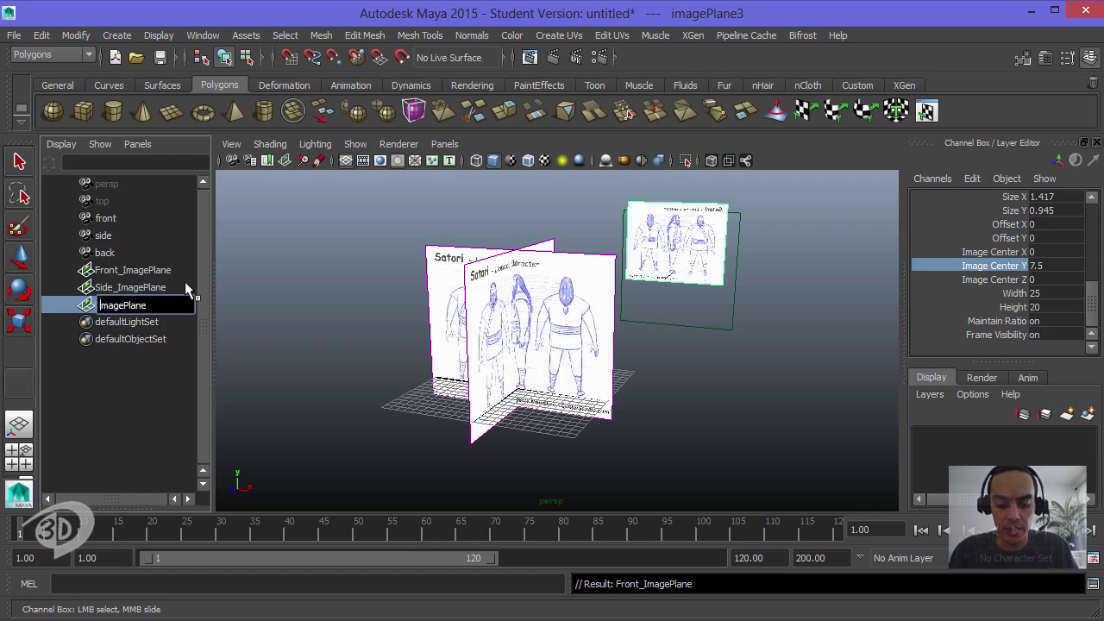
{"action": "type", "text": "Back_Im"}
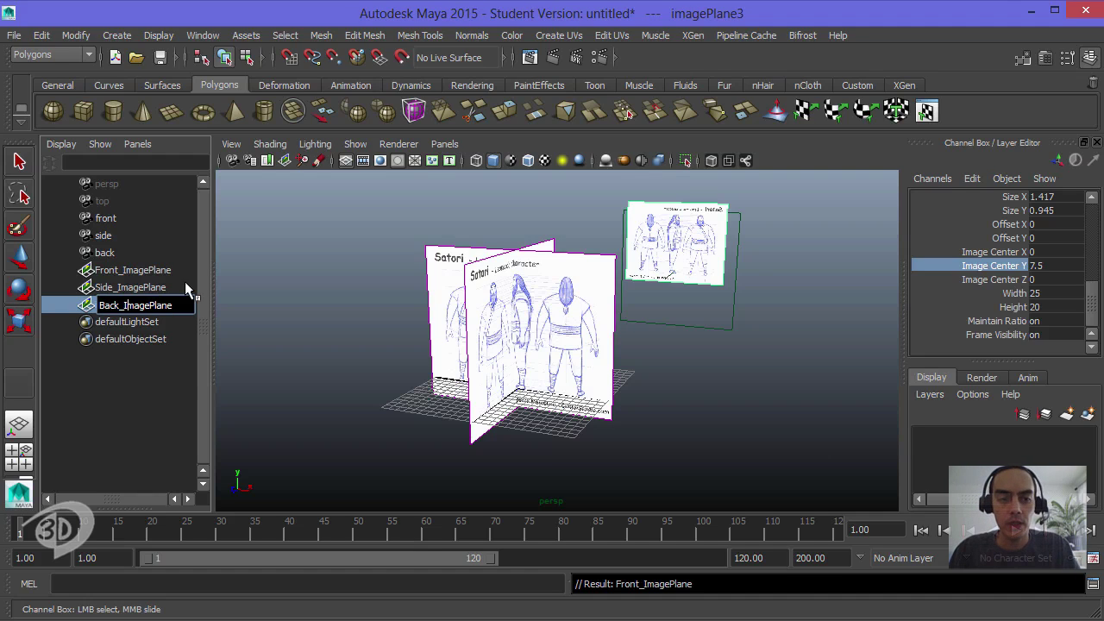
{"action": "key", "text": "Return"}
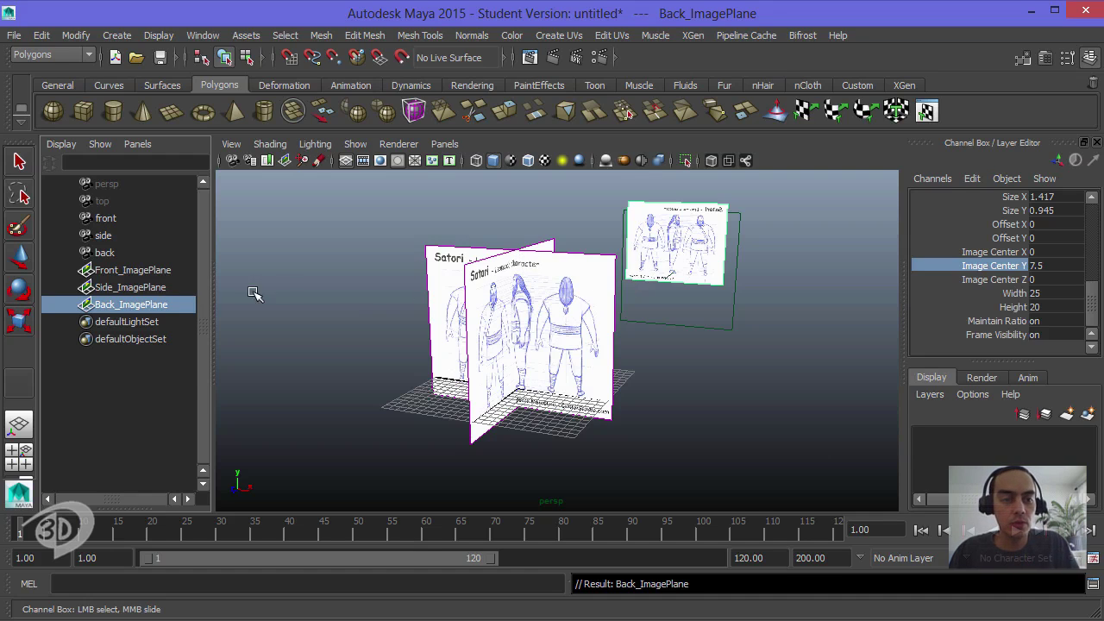
Step: Select Front_ImagePlane and frame it in the front view
{"action": "left_click", "coordinate": [138, 270]}
{"action": "key", "text": "space"}
{"action": "left_click_drag", "start_coordinate": [471, 276], "coordinate": [470, 319]}
{"action": "middle_click_drag", "start_coordinate": [489, 284], "coordinate": [483, 480], "text": "alt"}
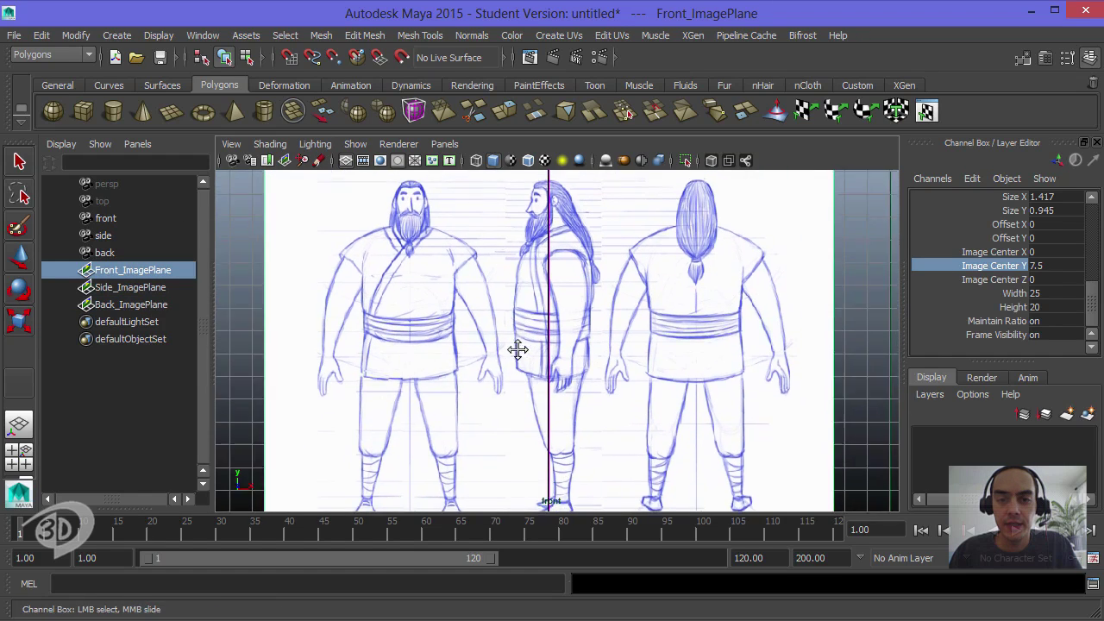
{"action": "right_click_drag", "start_coordinate": [517, 352], "coordinate": [393, 271], "text": "alt"}
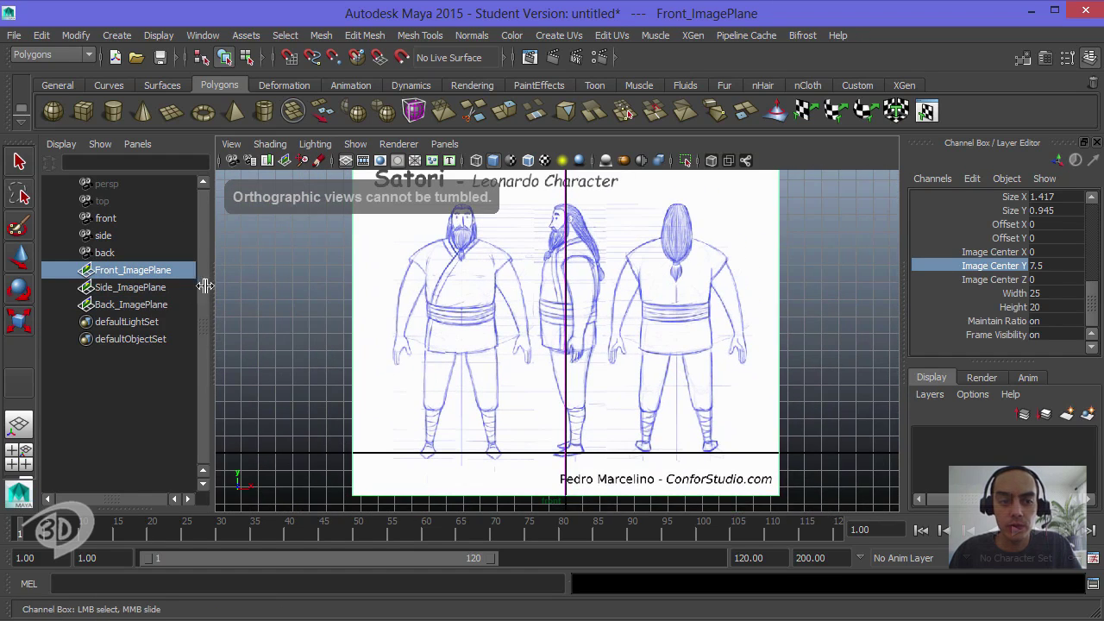
{"action": "key", "text": "f"}
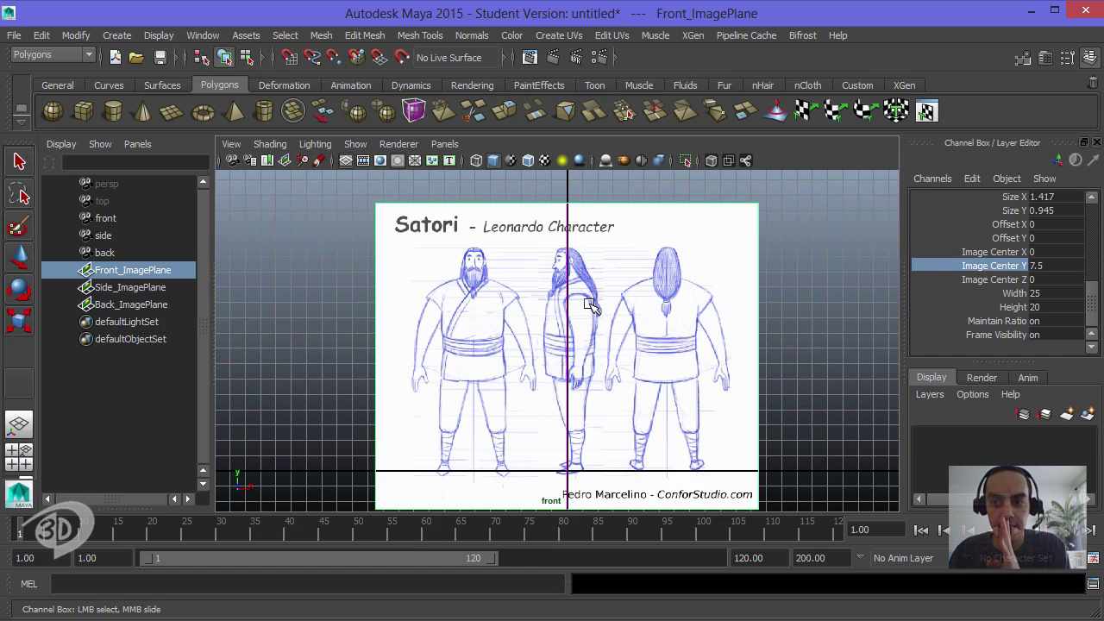
Step: Try shifting the front image plane in depth to an Image Center Z of about 5.2
{"action": "left_click", "coordinate": [1022, 279]}
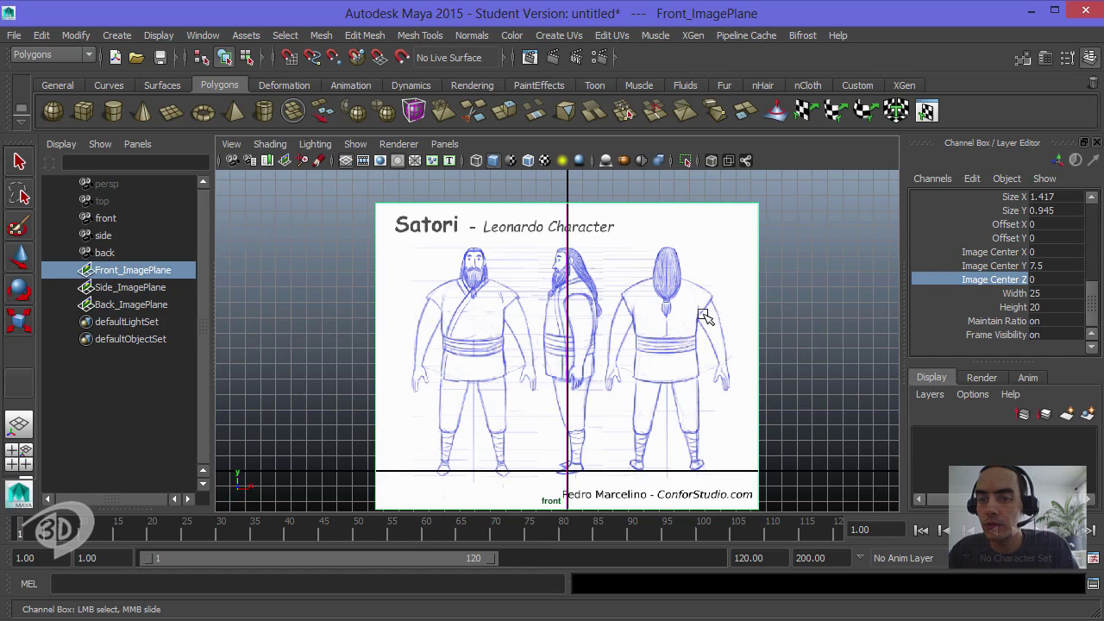
{"action": "middle_click_drag", "start_coordinate": [597, 336], "coordinate": [633, 340]}
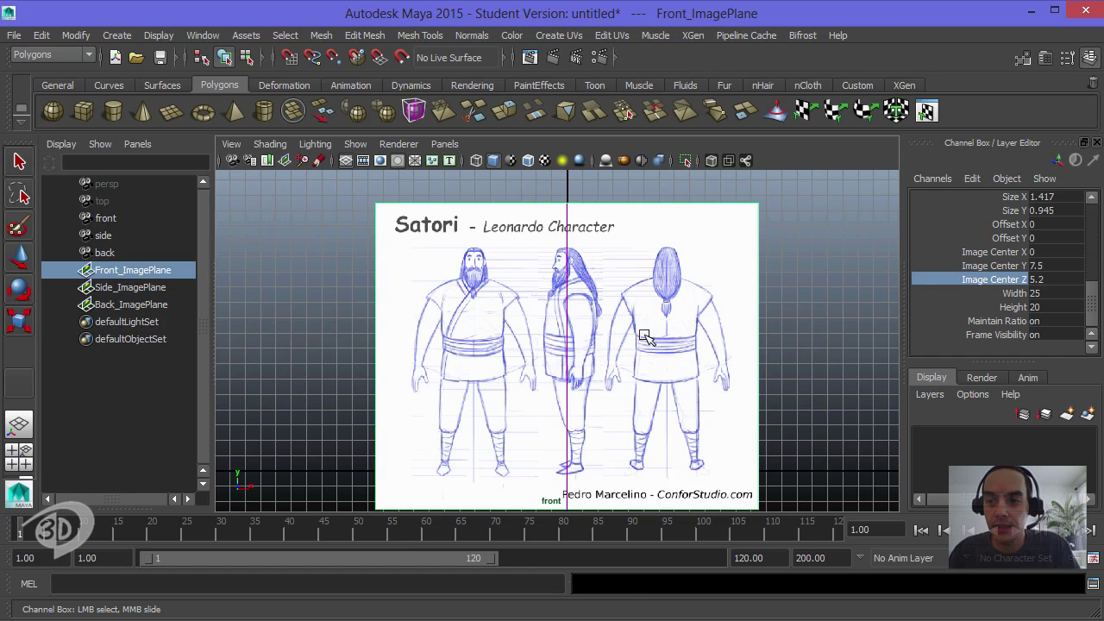
Step: Shift the front image plane sideways to Image Center X 6.07, centring the front-facing figure on the vertical axis
{"action": "left_click", "coordinate": [996, 252]}
{"action": "middle_click_drag", "start_coordinate": [538, 324], "coordinate": [647, 298]}
{"action": "scroll", "coordinate": [610, 259], "scroll_direction": "up", "scroll_amount": 6}
{"action": "scroll", "coordinate": [611, 255], "scroll_direction": "up", "scroll_amount": 1}
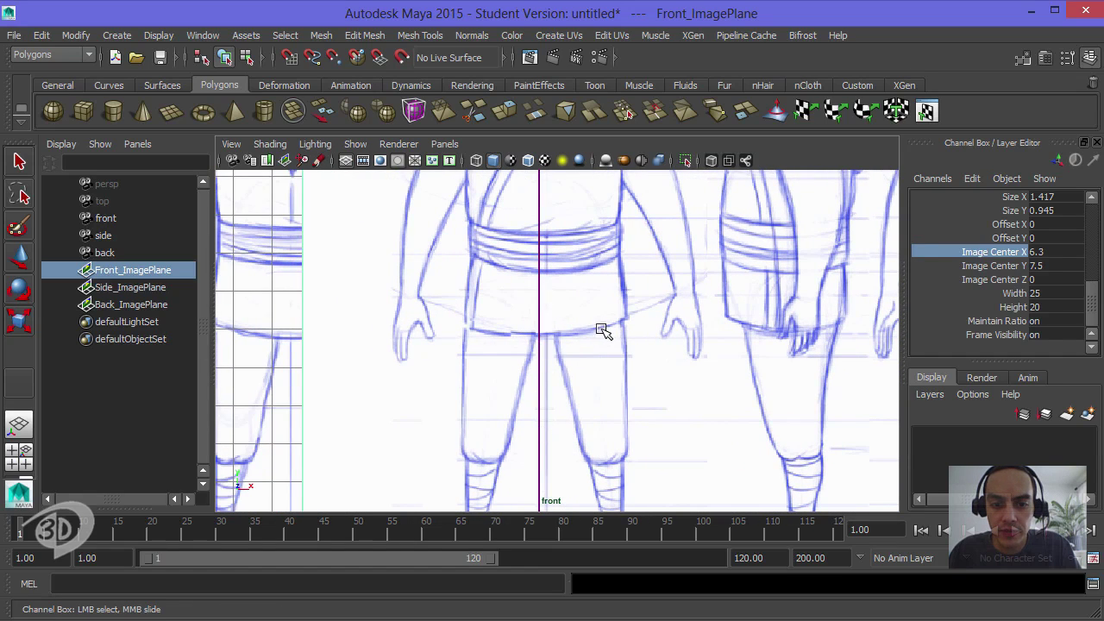
{"action": "middle_click_drag", "start_coordinate": [602, 331], "coordinate": [527, 278]}
{"action": "left_click_drag", "start_coordinate": [528, 278], "coordinate": [581, 298], "text": "alt"}
{"action": "middle_click_drag", "start_coordinate": [581, 297], "coordinate": [577, 297]}
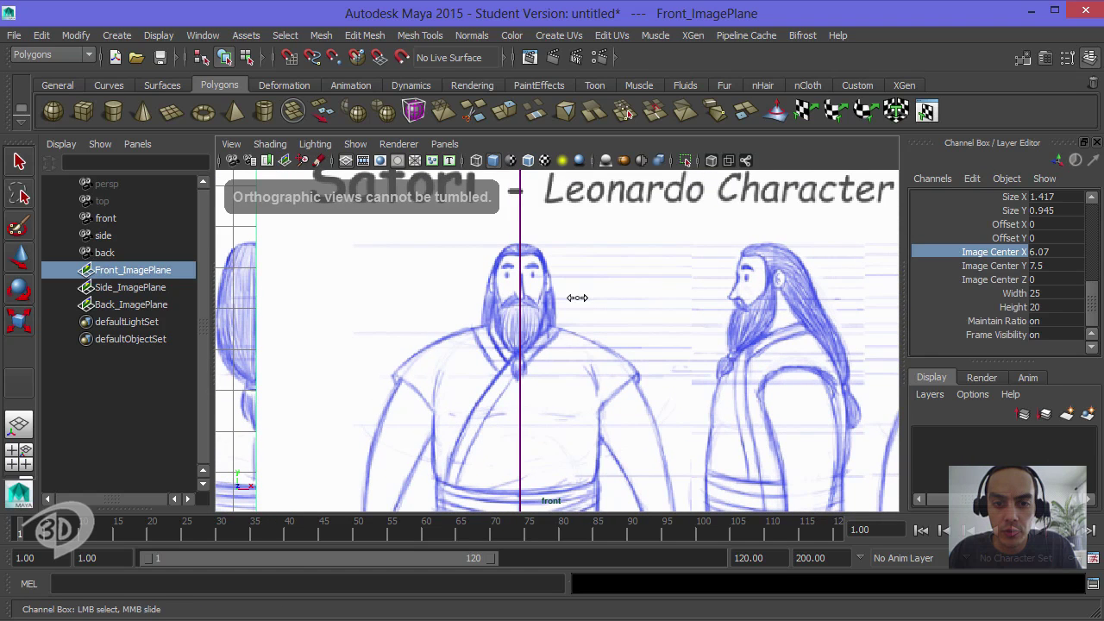
{"action": "left_click", "coordinate": [1065, 252]}
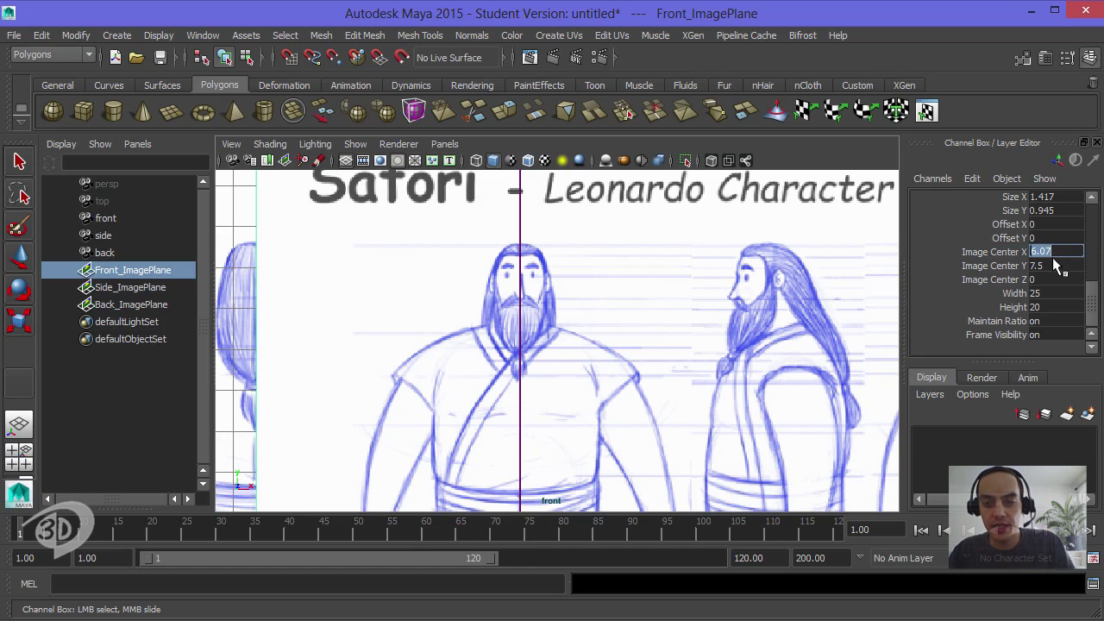
{"action": "scroll", "coordinate": [602, 323], "scroll_direction": "down", "scroll_amount": 5}
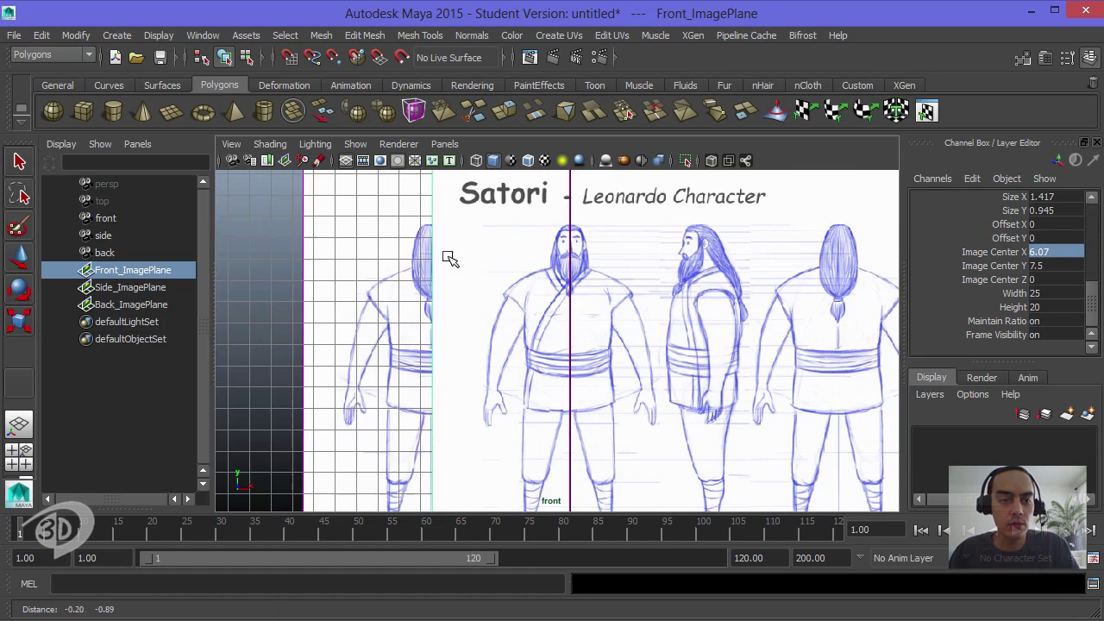
Step: Select Back_ImagePlane, look through the back camera and shift the plane sideways to an Image Center X of 6.6
{"action": "left_click", "coordinate": [120, 304]}
{"action": "key", "text": "space"}
{"action": "left_click_drag", "start_coordinate": [463, 281], "coordinate": [422, 306]}
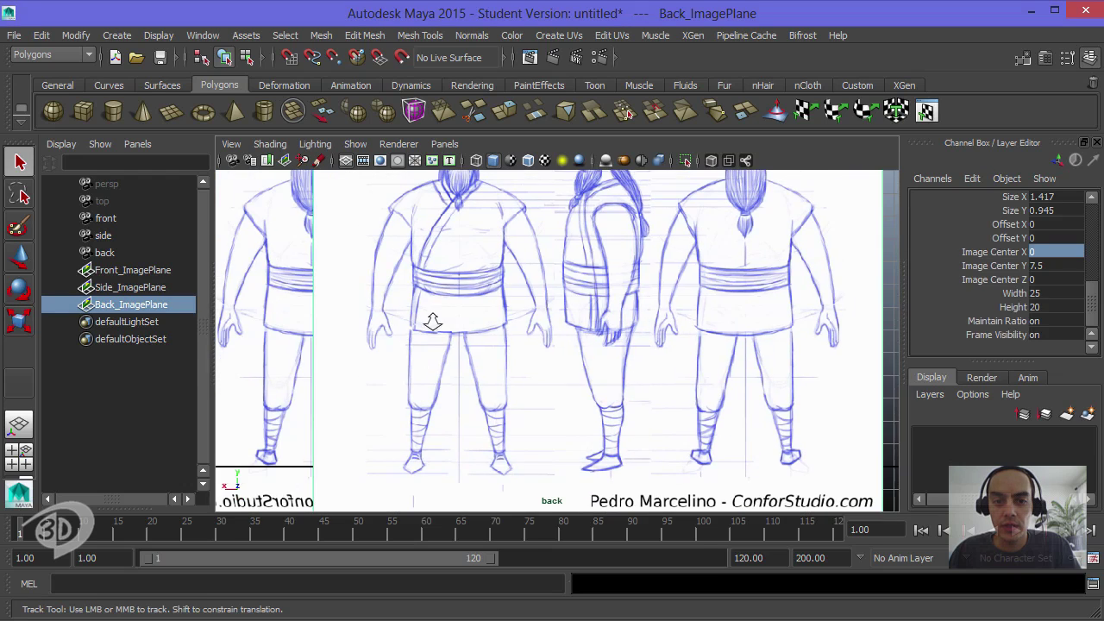
{"action": "left_click_drag", "start_coordinate": [469, 345], "coordinate": [530, 231], "text": "alt"}
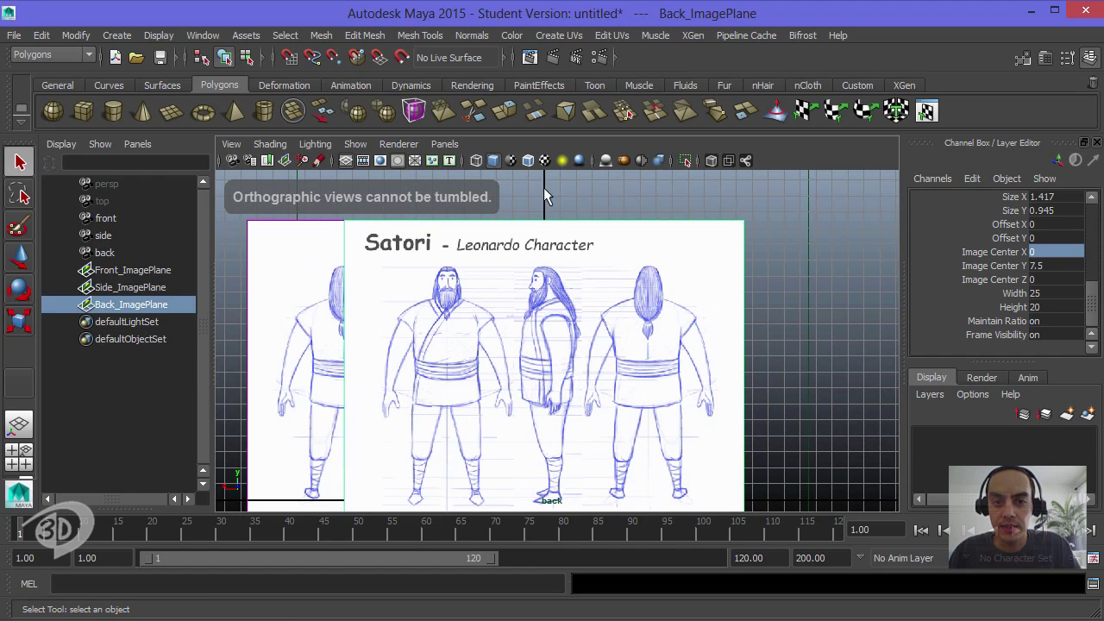
{"action": "left_click", "coordinate": [1027, 251]}
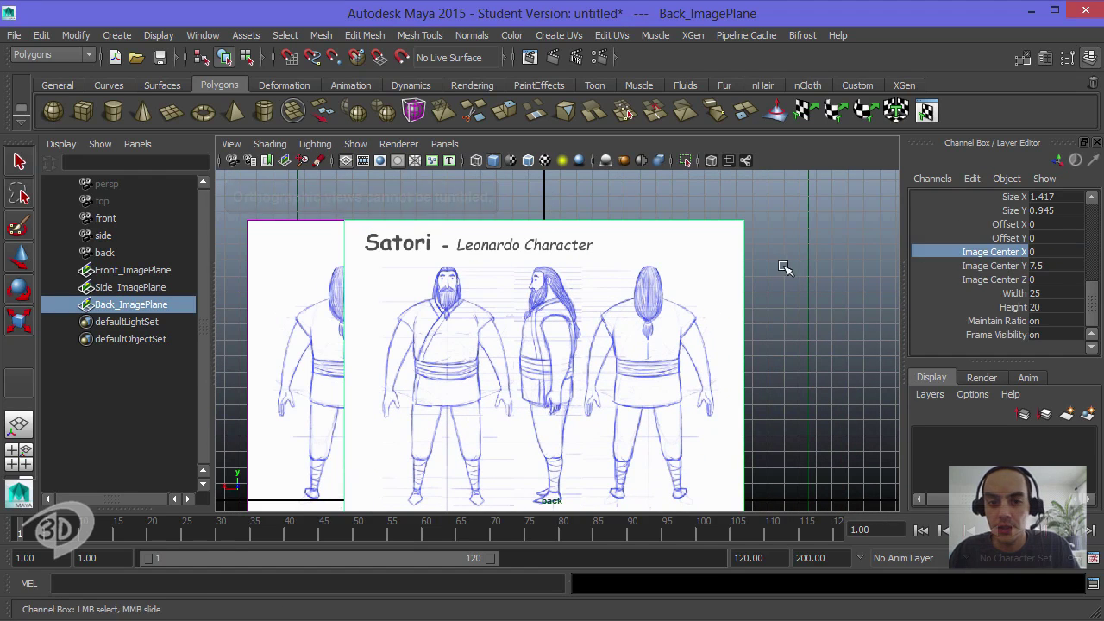
{"action": "middle_click_drag", "start_coordinate": [783, 265], "coordinate": [843, 254]}
Step: Set the back image plane's Image Center X to 6.07
{"action": "left_click", "coordinate": [1055, 250]}
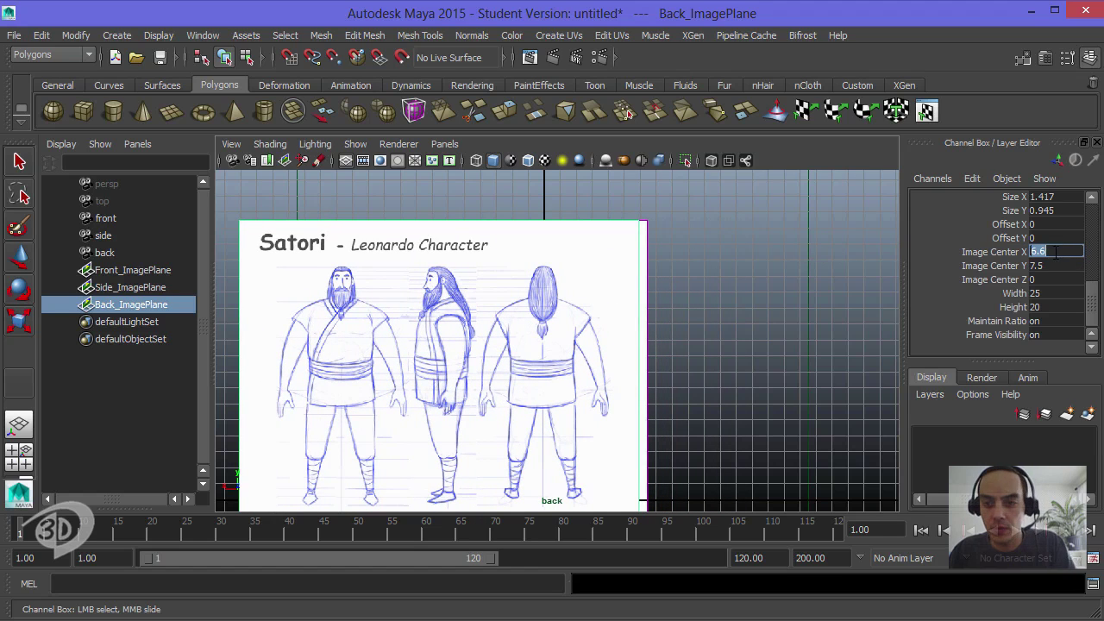
{"action": "type", "text": "6.07"}
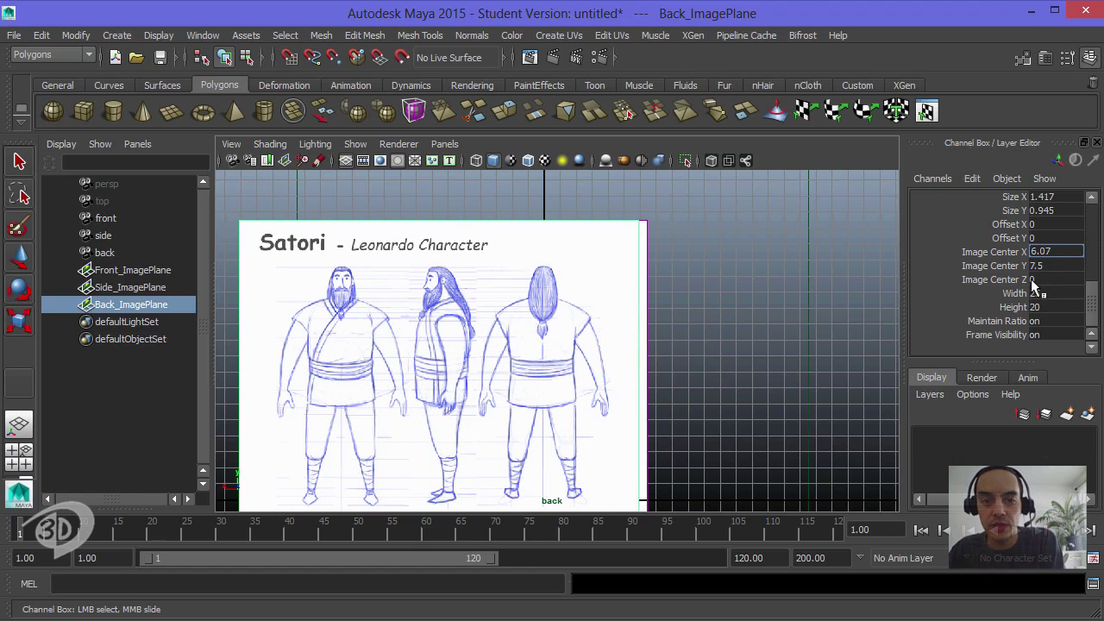
{"action": "key", "text": "Return"}
Step: Adjust the back image plane's Image Center X to 6.5, centring the back-facing figure on the vertical axis
{"action": "scroll", "coordinate": [519, 288], "scroll_direction": "up", "scroll_amount": 2}
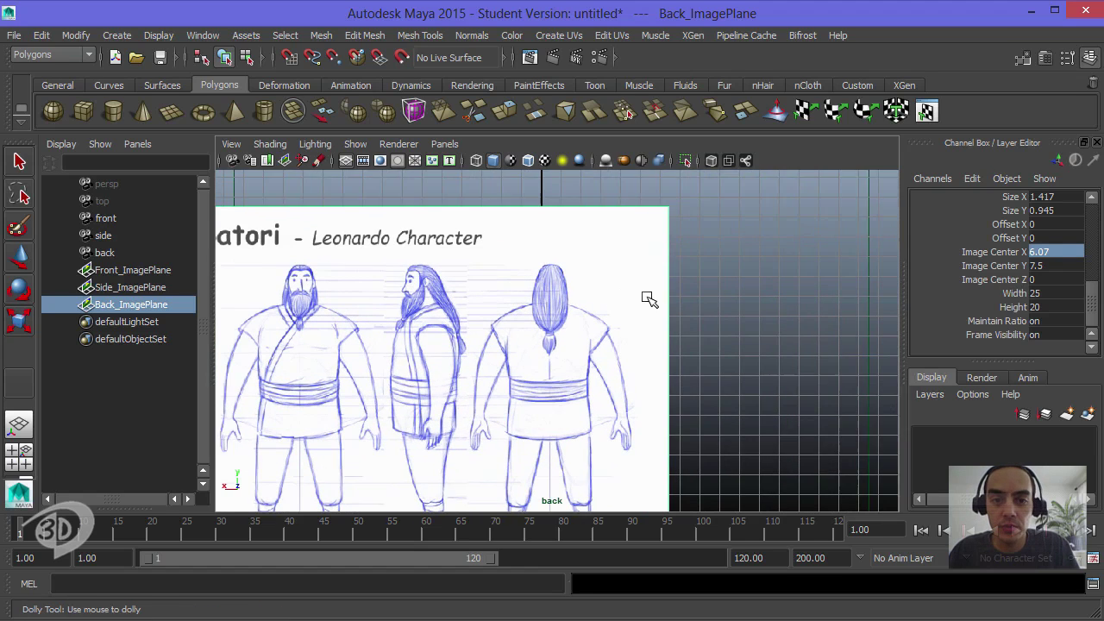
{"action": "middle_click_drag", "start_coordinate": [614, 277], "coordinate": [617, 164]}
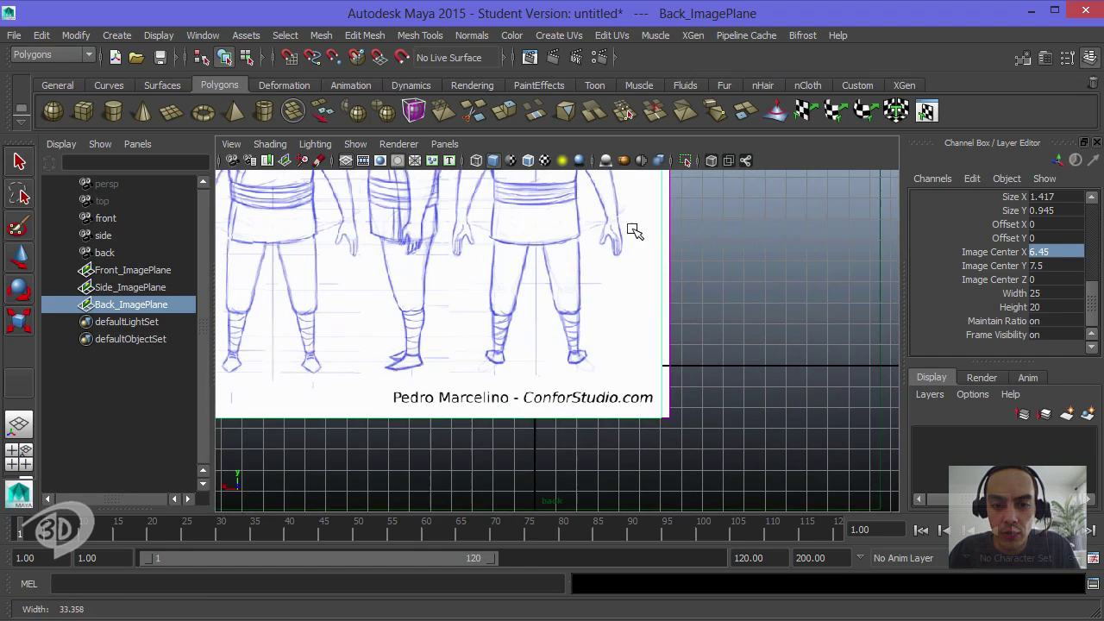
{"action": "middle_click_drag", "start_coordinate": [567, 318], "coordinate": [625, 287]}
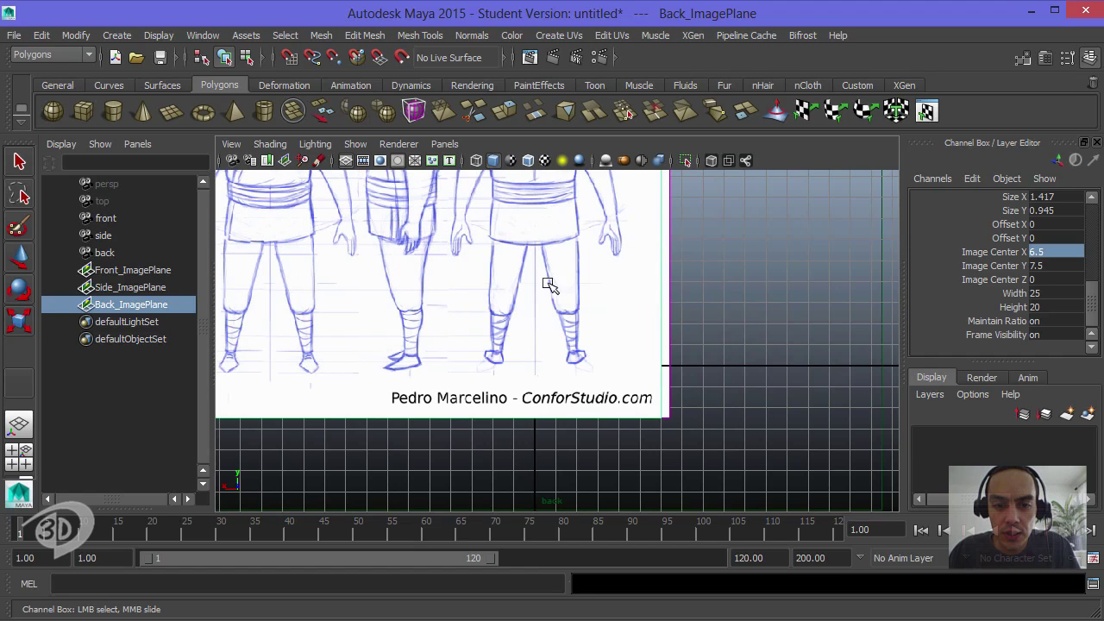
{"action": "middle_click_drag", "start_coordinate": [542, 306], "coordinate": [590, 364], "text": "alt"}
{"action": "scroll", "coordinate": [561, 362], "scroll_direction": "down", "scroll_amount": 1}
{"action": "scroll", "coordinate": [543, 281], "scroll_direction": "down", "scroll_amount": 1}
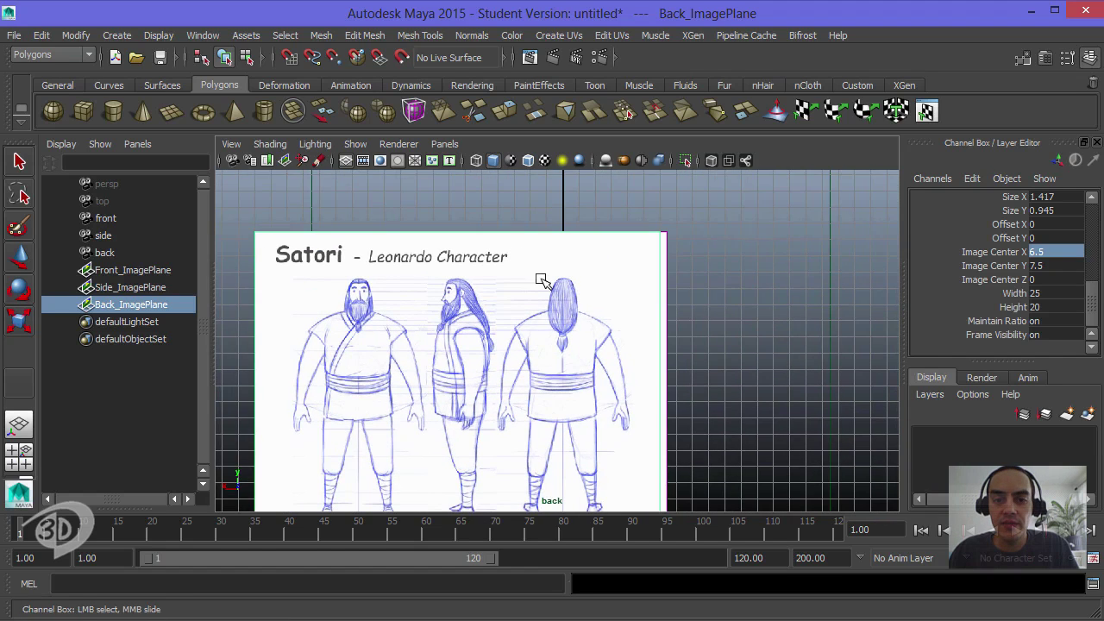
{"action": "middle_click_drag", "start_coordinate": [660, 260], "coordinate": [709, 231], "text": "alt"}
{"action": "scroll", "coordinate": [635, 243], "scroll_direction": "down", "scroll_amount": 1}
{"action": "middle_click_drag", "start_coordinate": [566, 261], "coordinate": [577, 244], "text": "alt"}
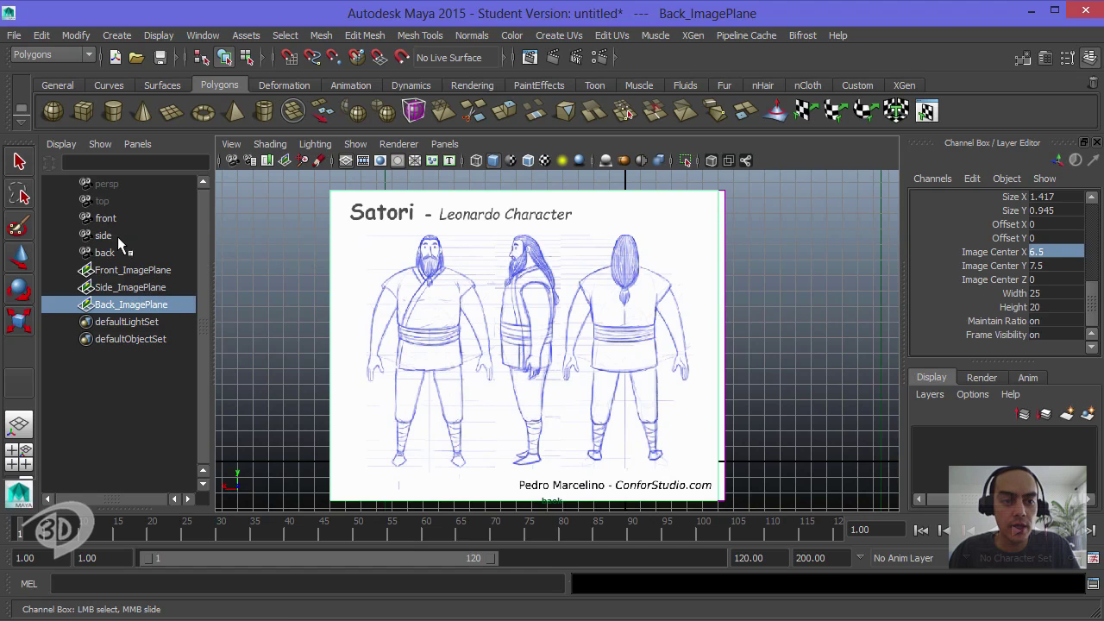
Step: Switch to the side view and target Image Center Z, undoing a trial depth shift of the back image plane
{"action": "middle_click_drag", "start_coordinate": [103, 235], "coordinate": [586, 300]}
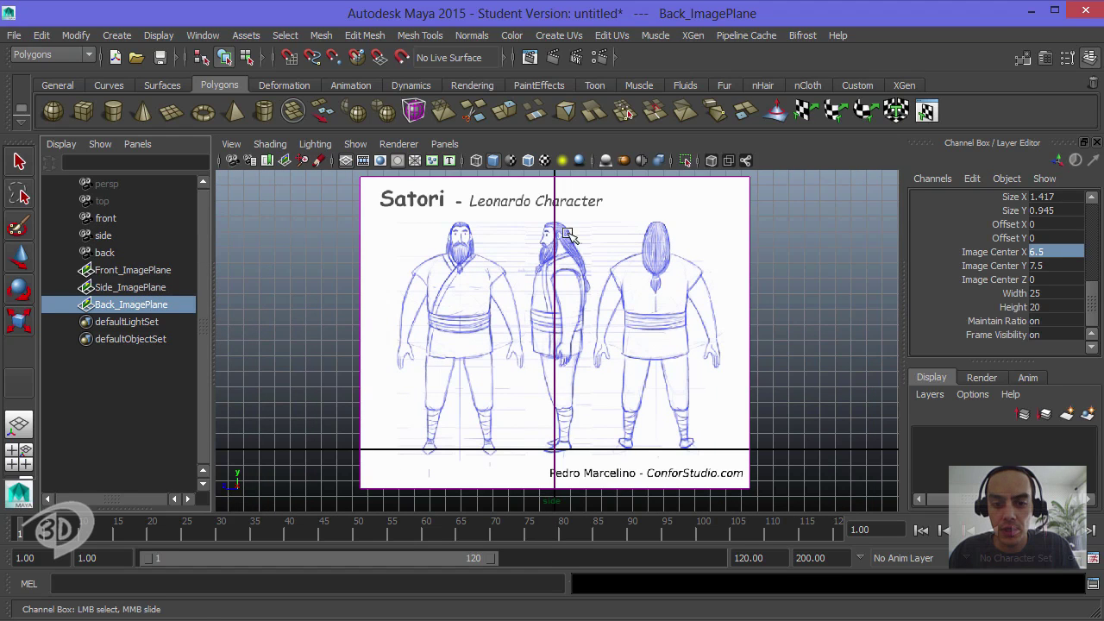
{"action": "left_click", "coordinate": [1009, 280]}
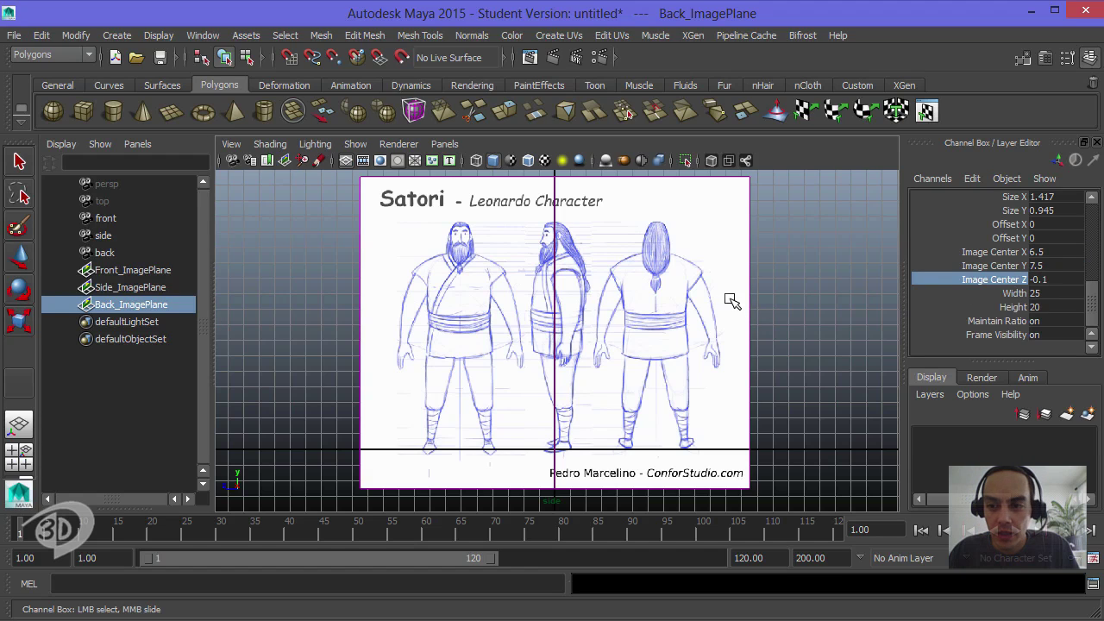
{"action": "key", "text": "ctrl+z"}
{"action": "key", "text": "ctrl+z"}
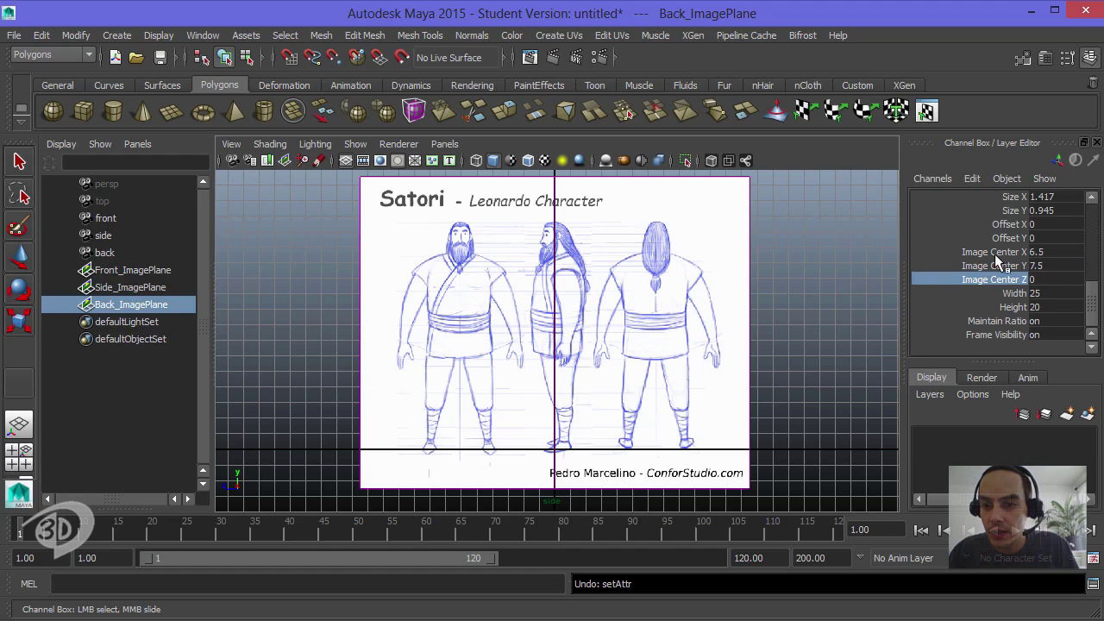
Step: Select Side_ImagePlane and shift it to an Image Center Z of 0.3, aligning the profile figure with the vertical axis
{"action": "middle_click_drag", "start_coordinate": [705, 294], "coordinate": [704, 315], "text": "alt"}
{"action": "left_click_drag", "start_coordinate": [703, 316], "coordinate": [693, 315], "text": "alt"}
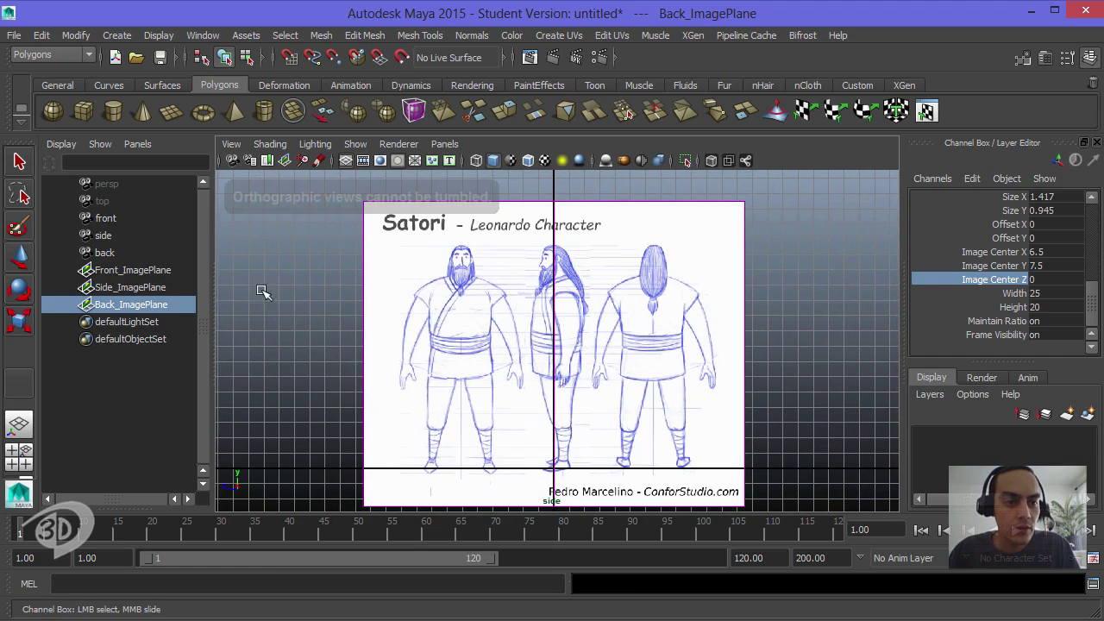
{"action": "left_click", "coordinate": [138, 286]}
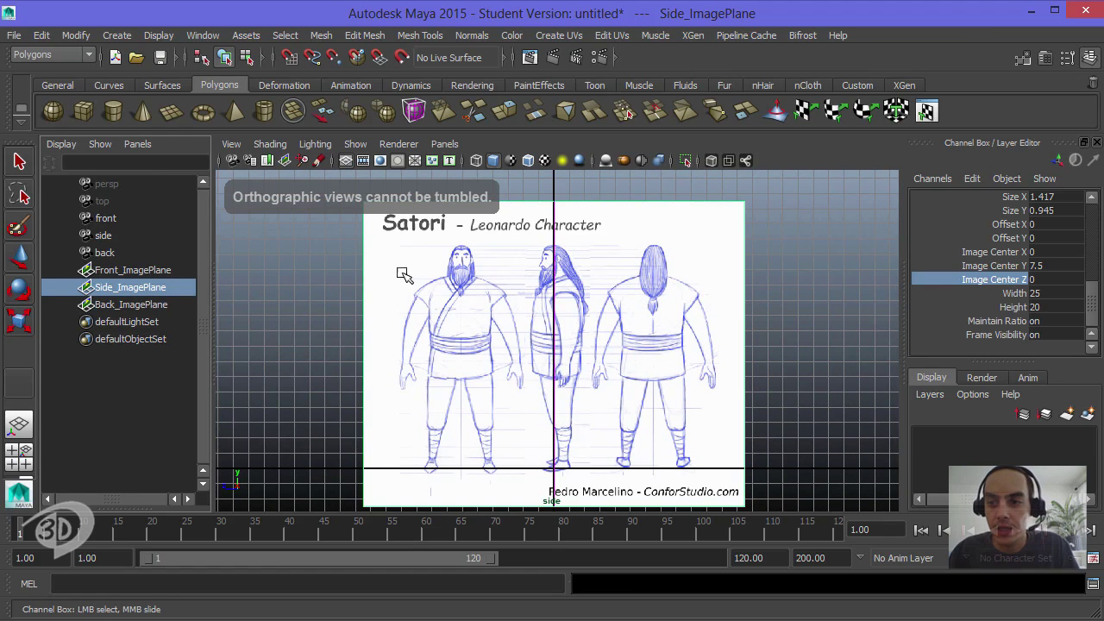
{"action": "middle_click_drag", "start_coordinate": [719, 315], "coordinate": [719, 312]}
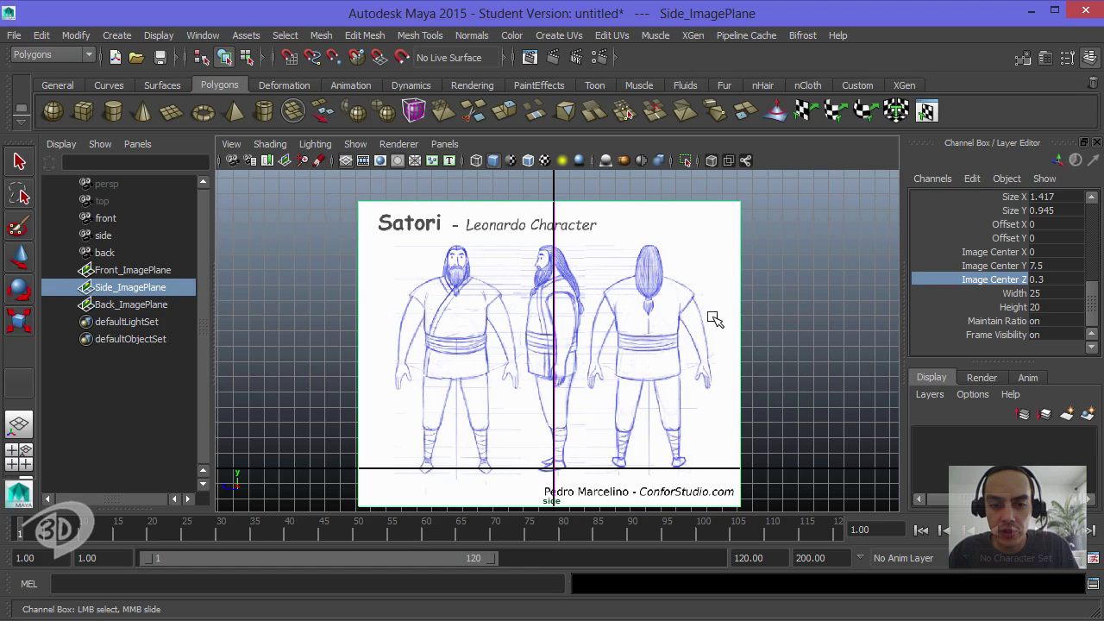
{"action": "scroll", "coordinate": [660, 319], "scroll_direction": "up", "scroll_amount": 2}
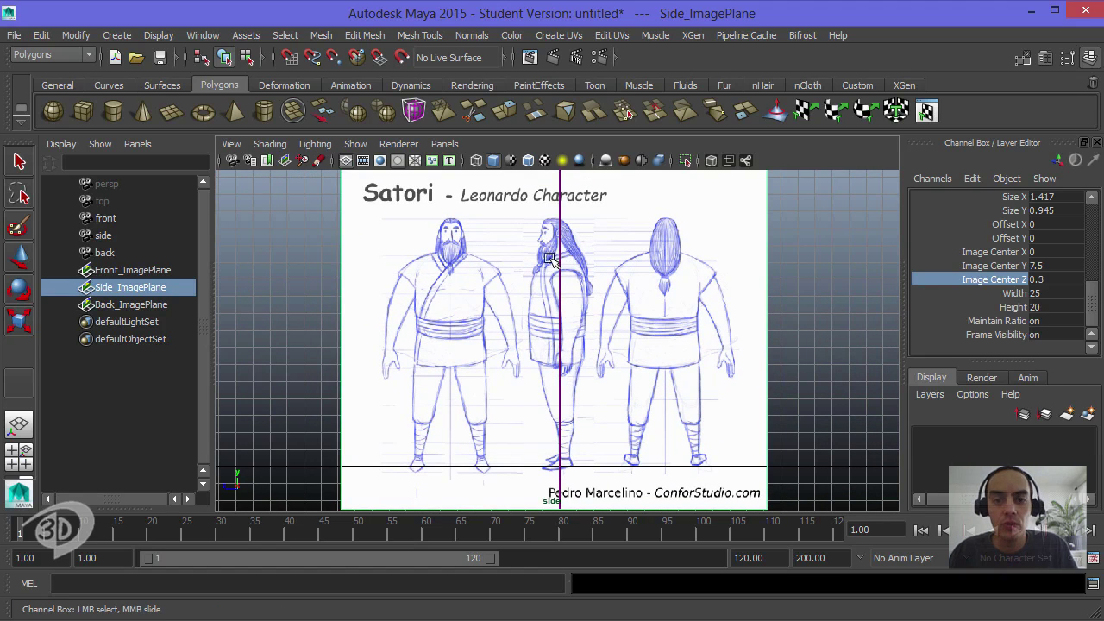
{"action": "scroll", "coordinate": [591, 280], "scroll_direction": "down", "scroll_amount": 3}
{"action": "left_click_drag", "start_coordinate": [574, 295], "coordinate": [575, 294], "text": "alt"}
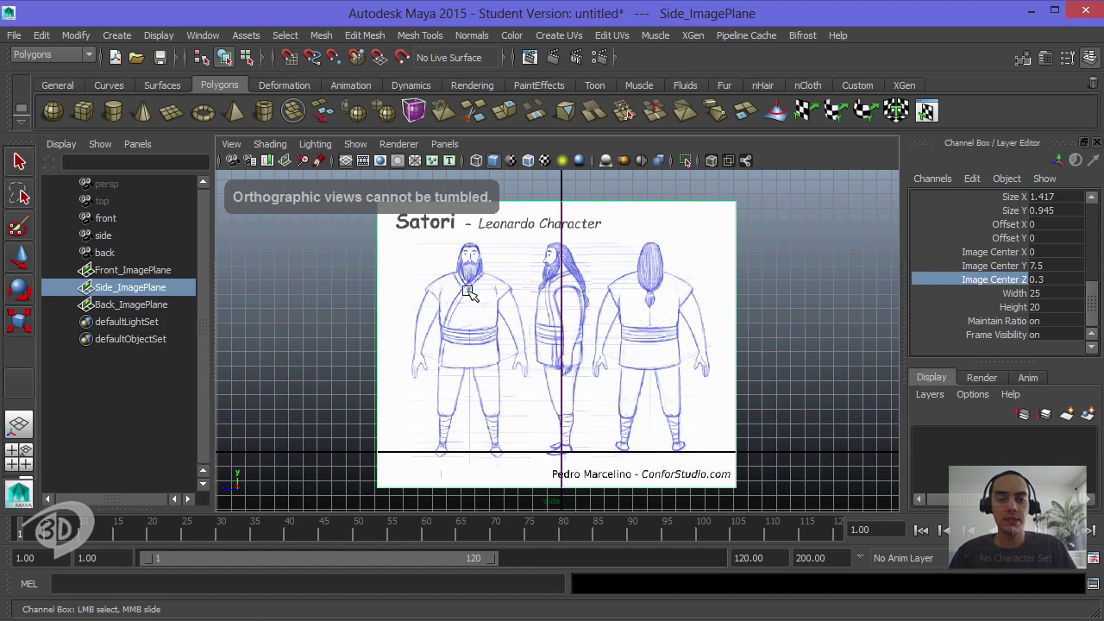
Step: Show the four-view layout, examine the image planes' arrangement in the perspective view and clear the selection
{"action": "left_click", "coordinate": [25, 464]}
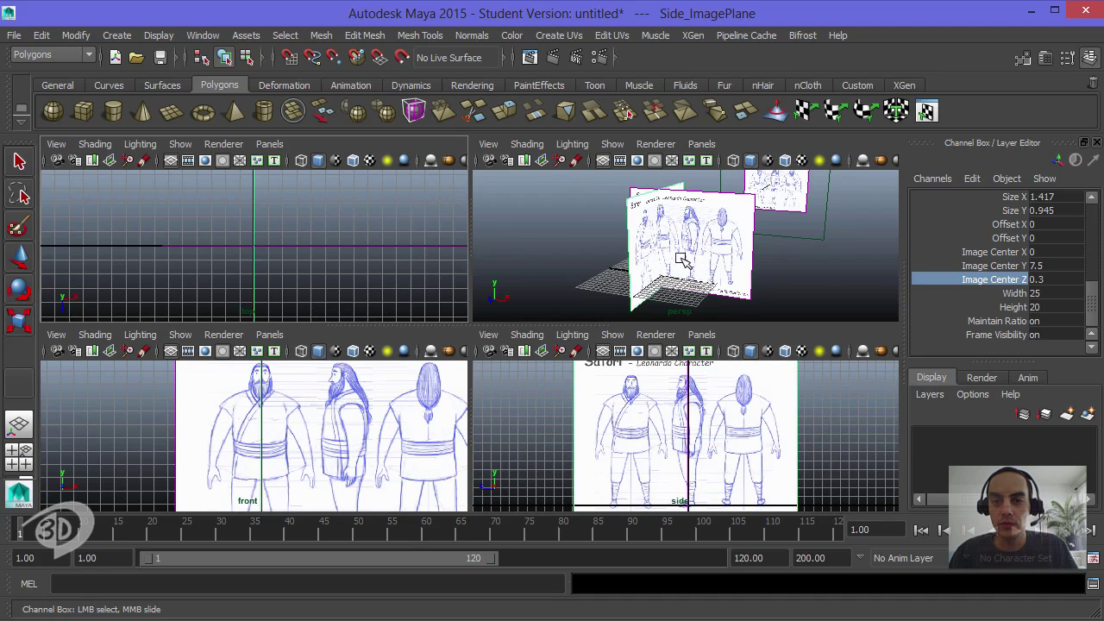
{"action": "right_click_drag", "start_coordinate": [681, 259], "coordinate": [651, 242], "text": "alt"}
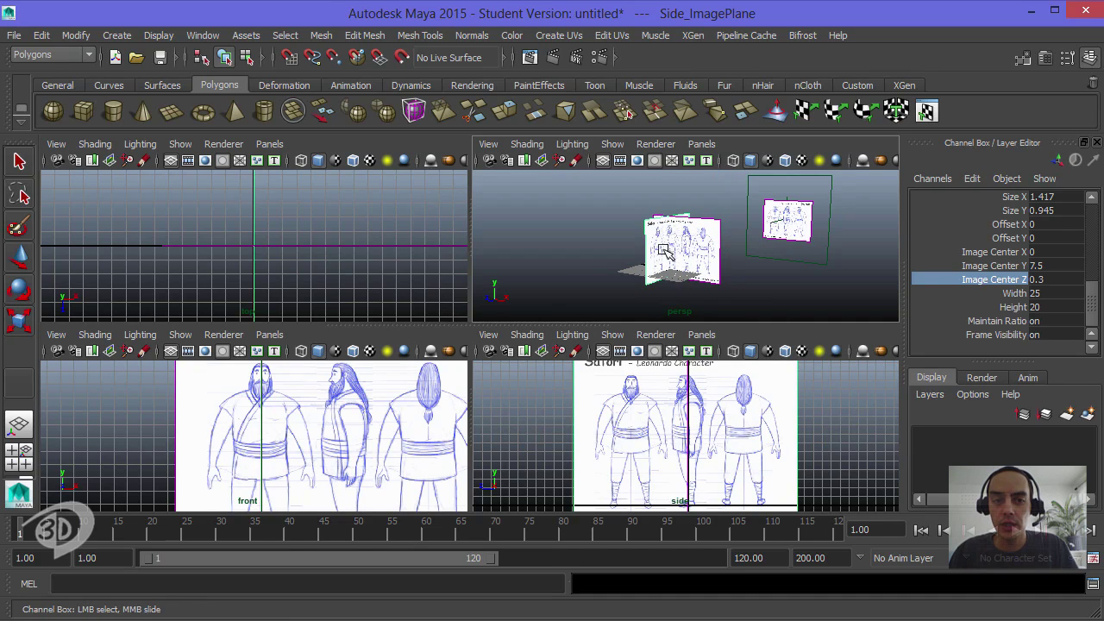
{"action": "left_click_drag", "start_coordinate": [698, 256], "coordinate": [735, 256], "text": "alt"}
{"action": "left_click", "coordinate": [761, 251]}
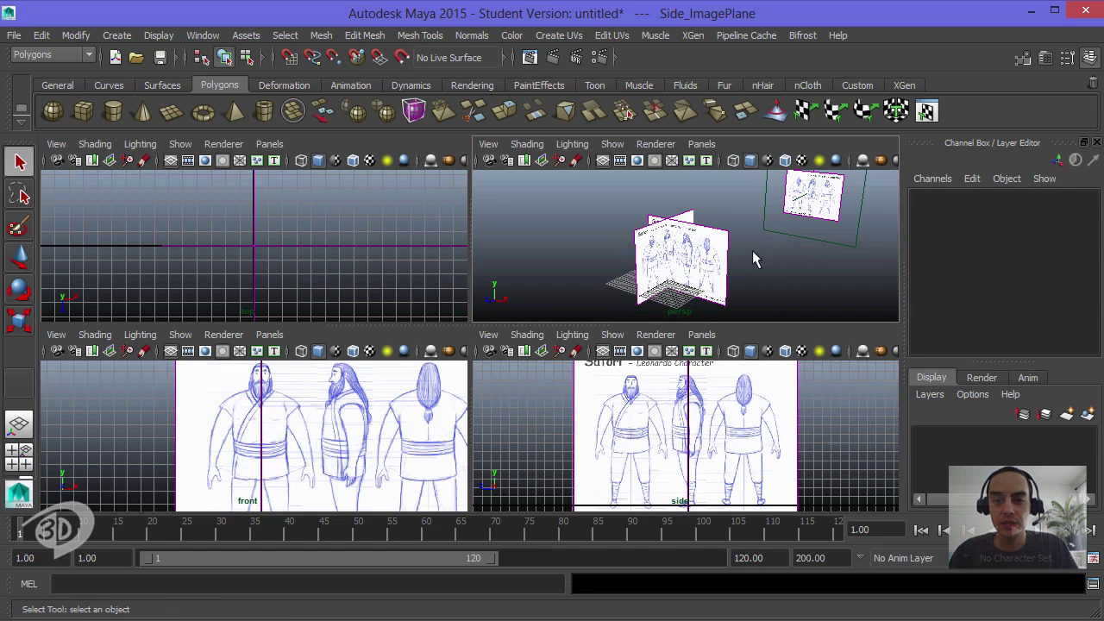
Step: Open the attributes of Side_ImagePlane and set its Display to looking through camera, using the side camera
{"action": "left_click", "coordinate": [489, 353]}
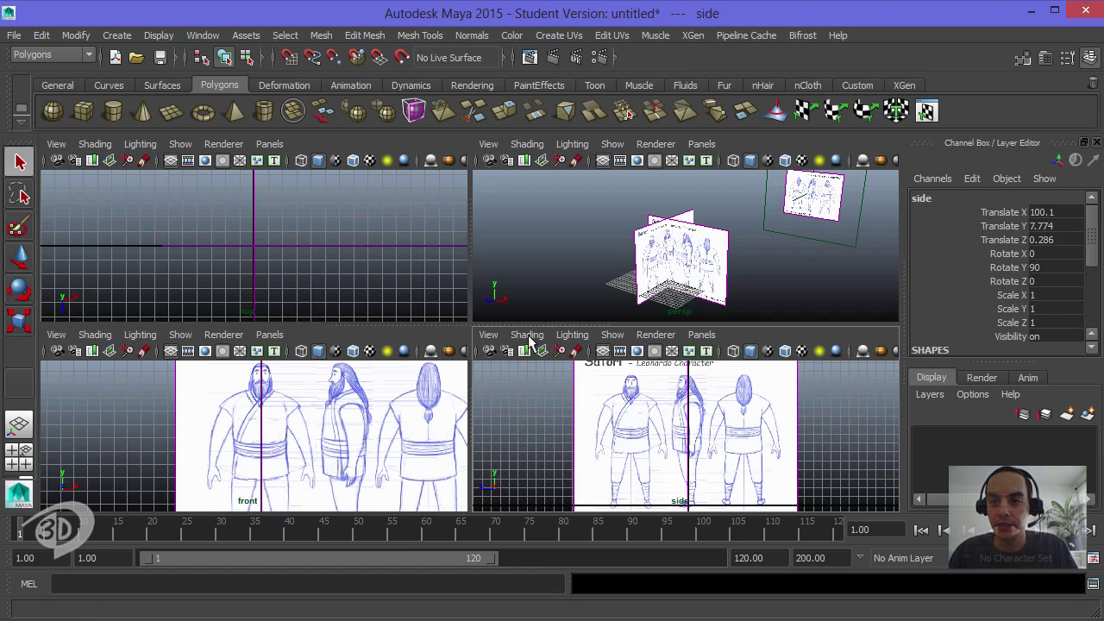
{"action": "key", "text": "ctrl+a"}
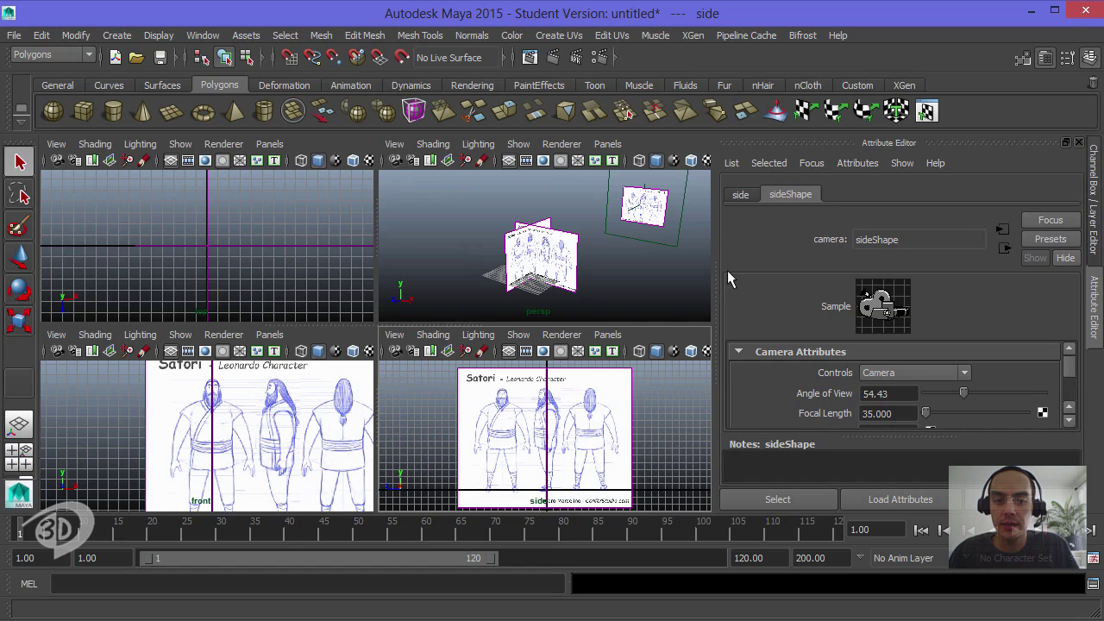
{"action": "left_click_drag", "start_coordinate": [487, 412], "coordinate": [489, 415]}
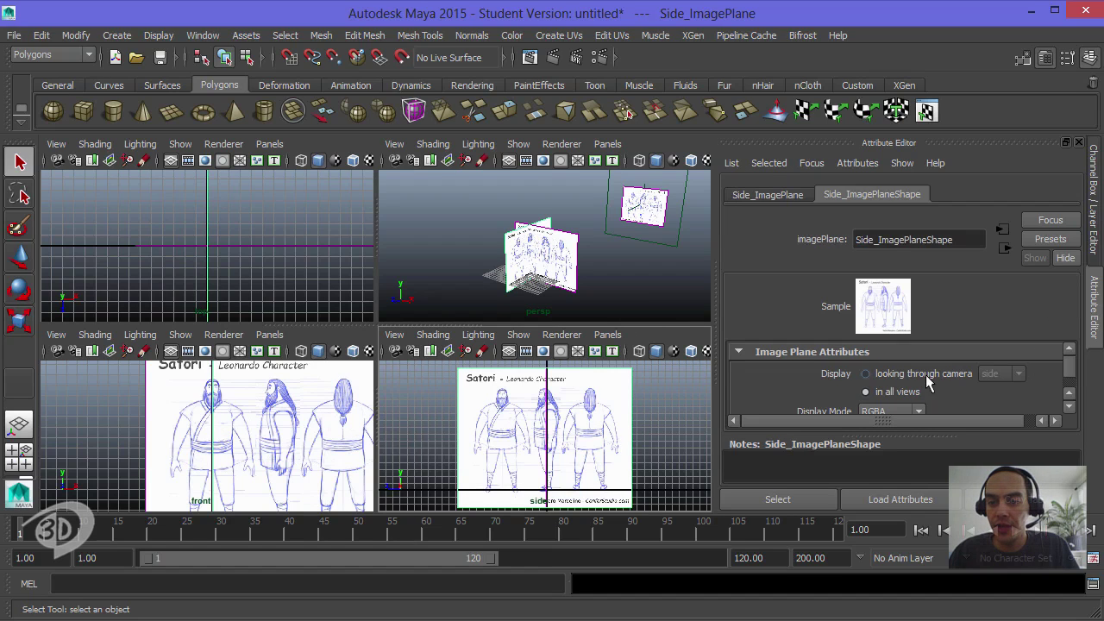
{"action": "left_click", "coordinate": [901, 376]}
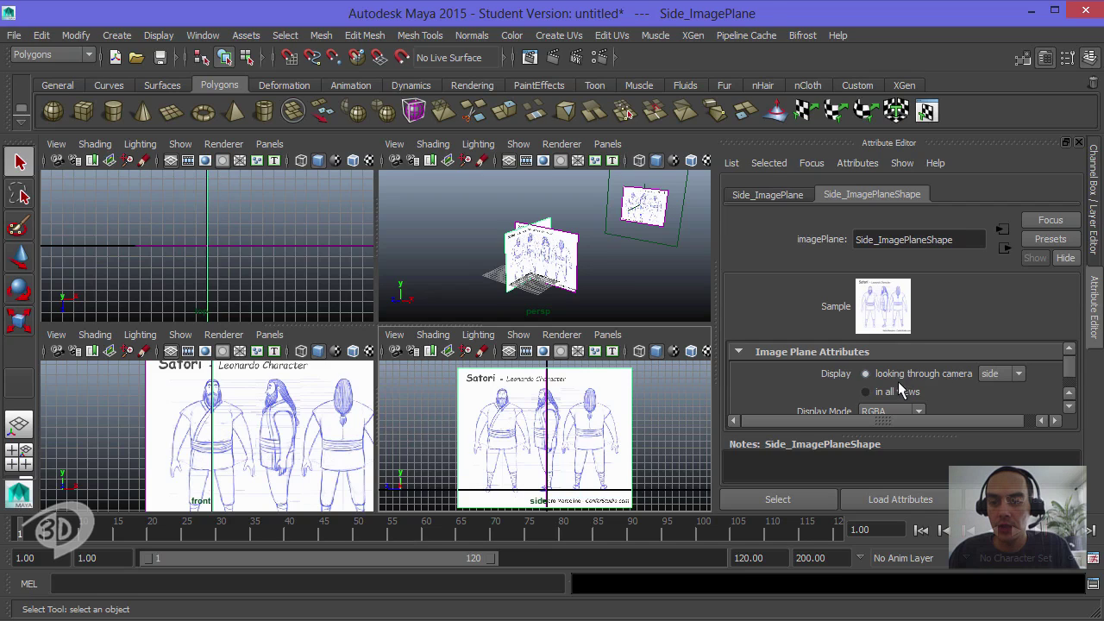
Step: Set the front and back image planes to display only when looking through their own front and back cameras
{"action": "left_click", "coordinate": [530, 241]}
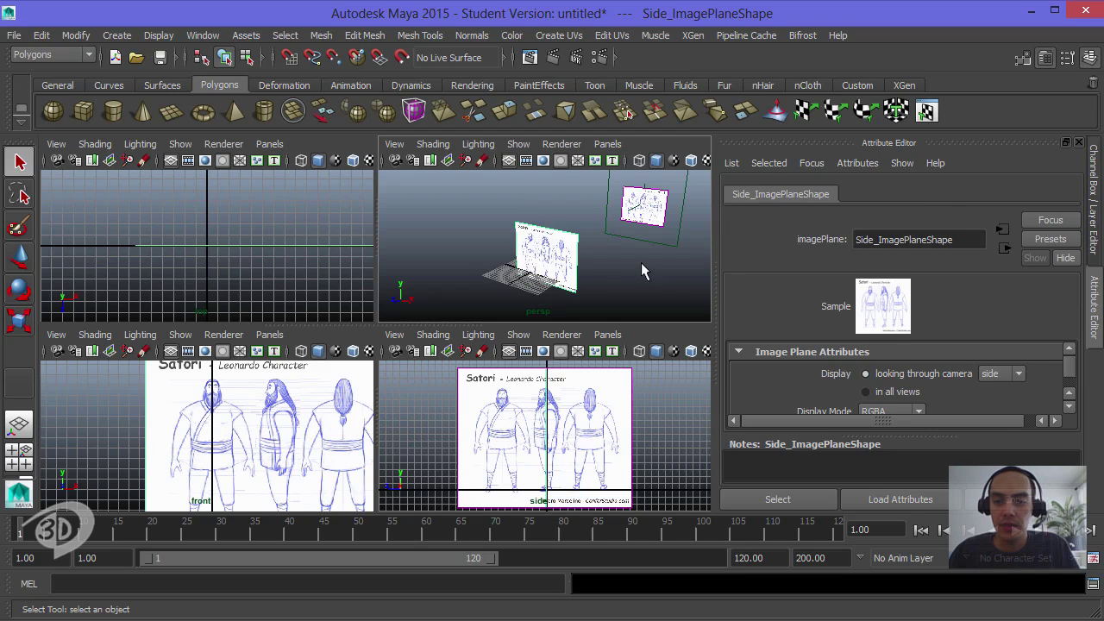
{"action": "left_click", "coordinate": [891, 377]}
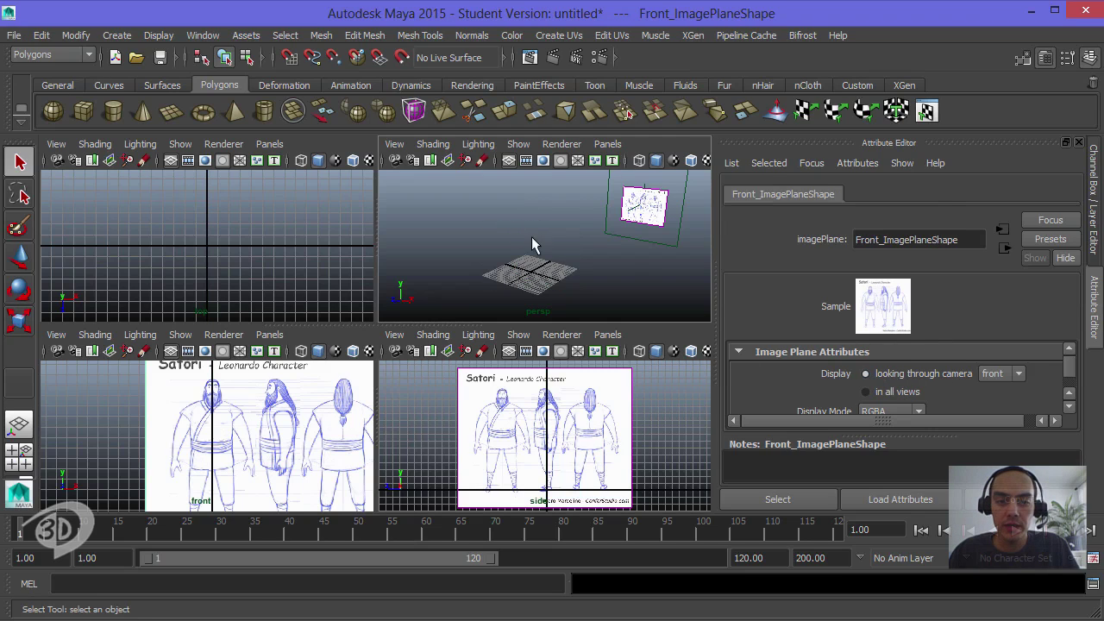
{"action": "left_click", "coordinate": [638, 202]}
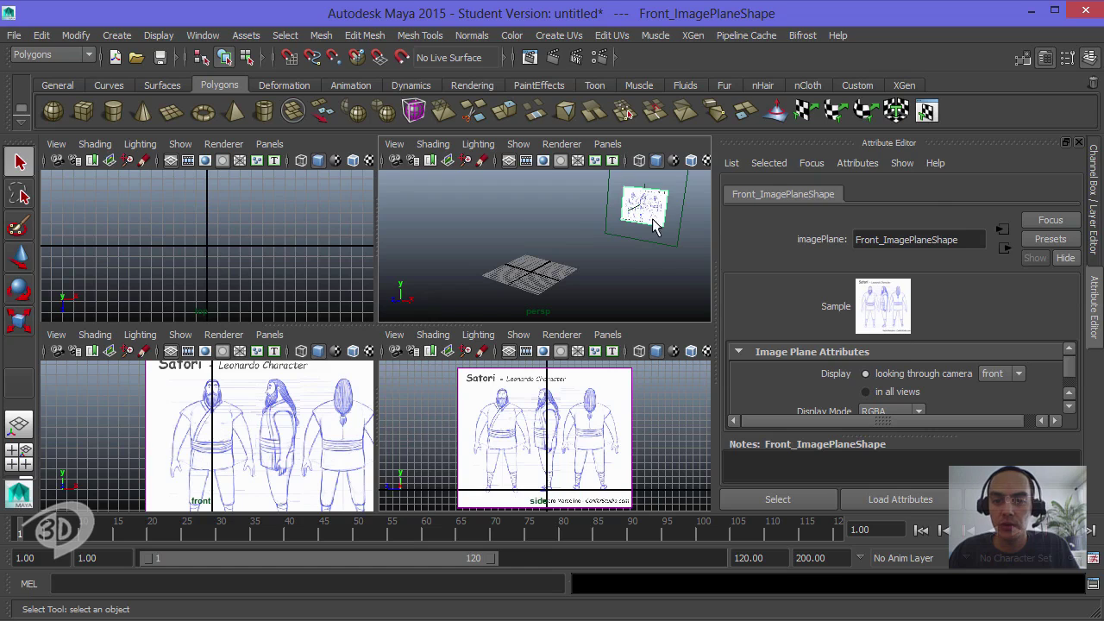
{"action": "left_click", "coordinate": [904, 377]}
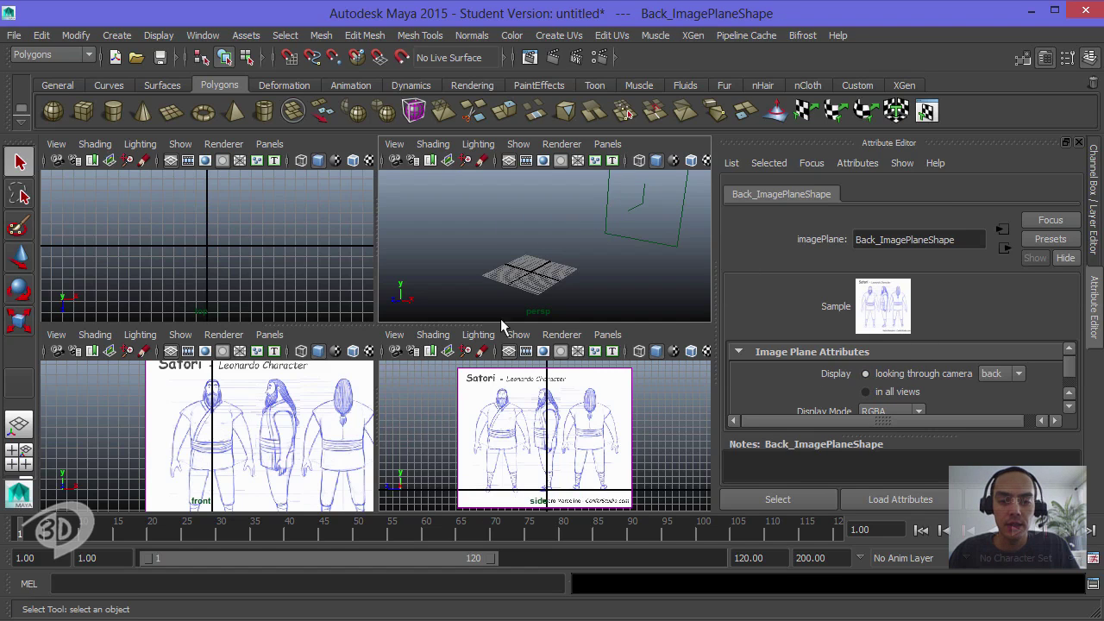
Step: Replace the top view in the four-view layout with the back camera view
{"action": "key", "text": "space"}
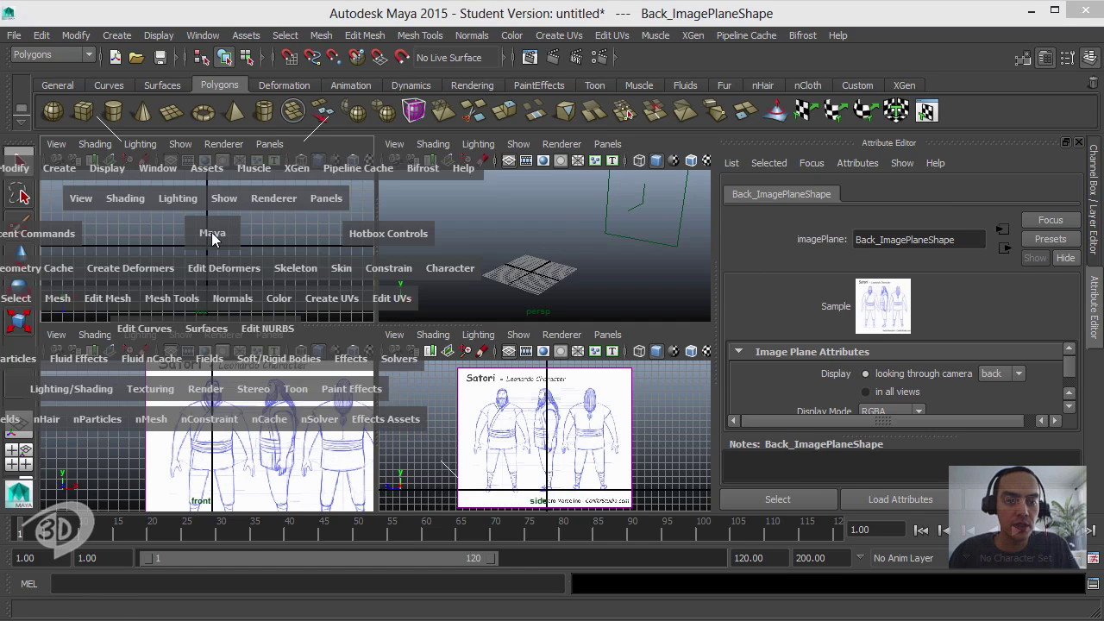
{"action": "left_click_drag", "start_coordinate": [216, 239], "coordinate": [170, 250]}
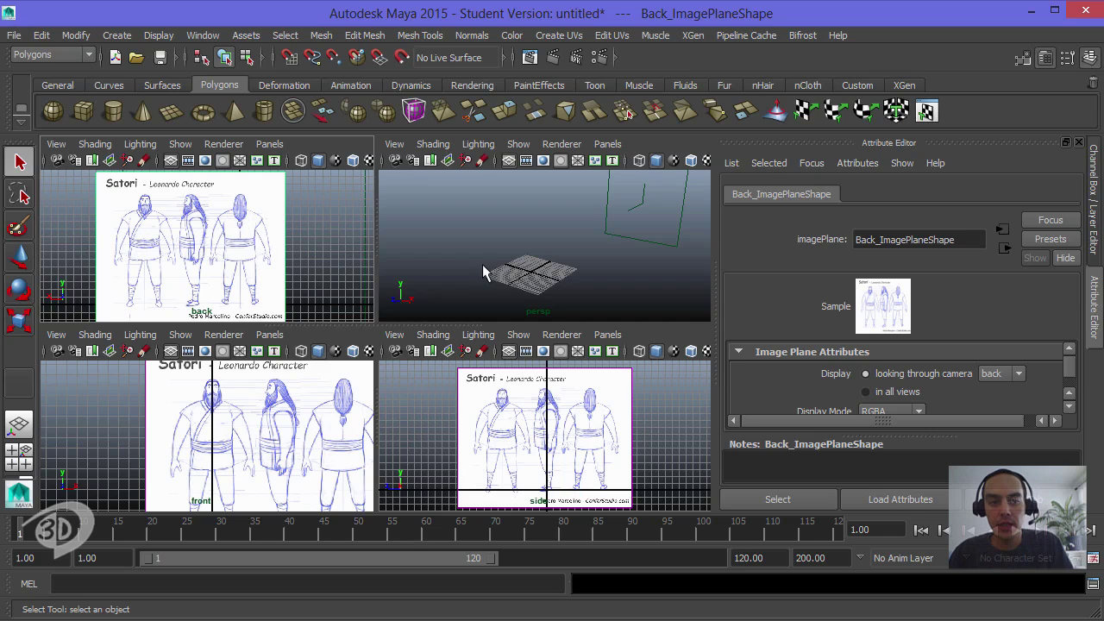
Step: Select the back image plane and set its Image Center Z to -4.8
{"action": "left_click", "coordinate": [286, 218]}
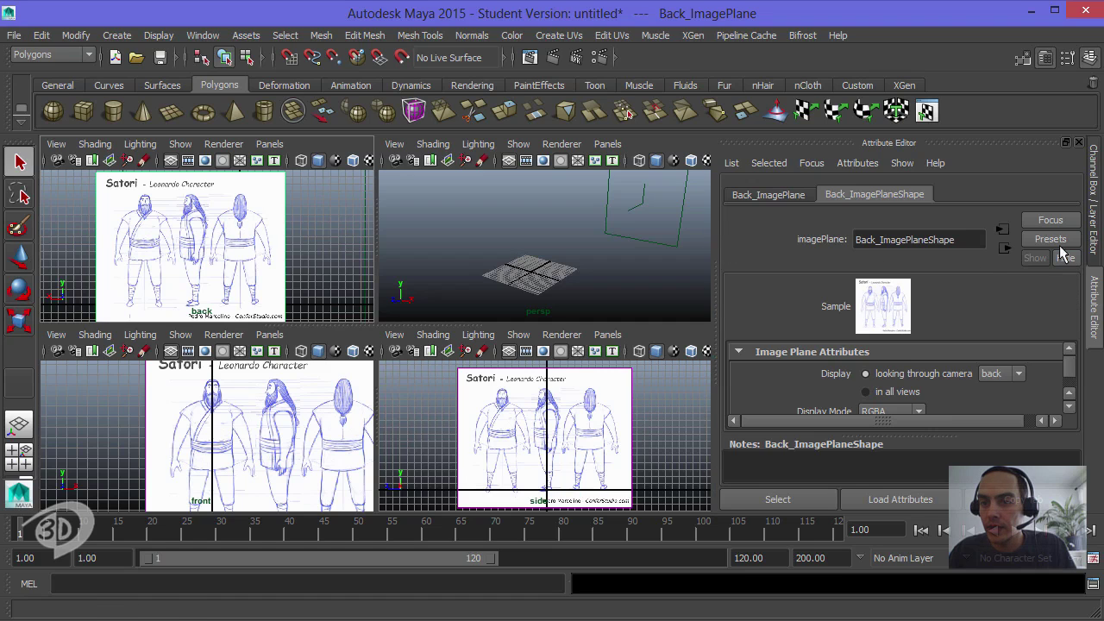
{"action": "left_click", "coordinate": [1093, 221]}
{"action": "scroll", "coordinate": [1078, 276], "scroll_direction": "down", "scroll_amount": 5}
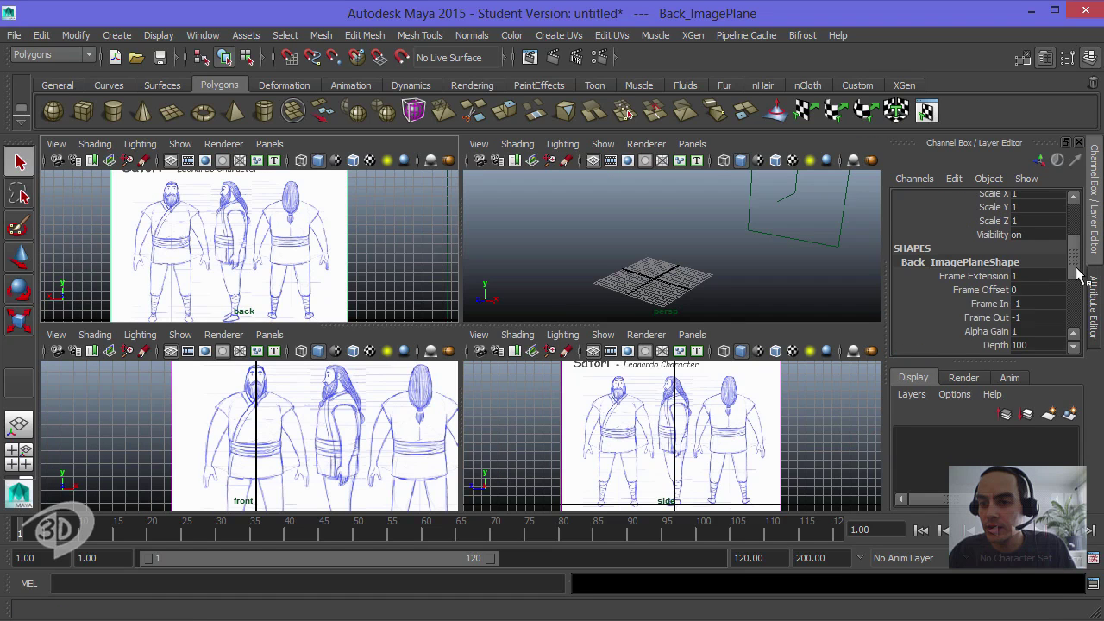
{"action": "scroll", "coordinate": [1070, 306], "scroll_direction": "down", "scroll_amount": 1}
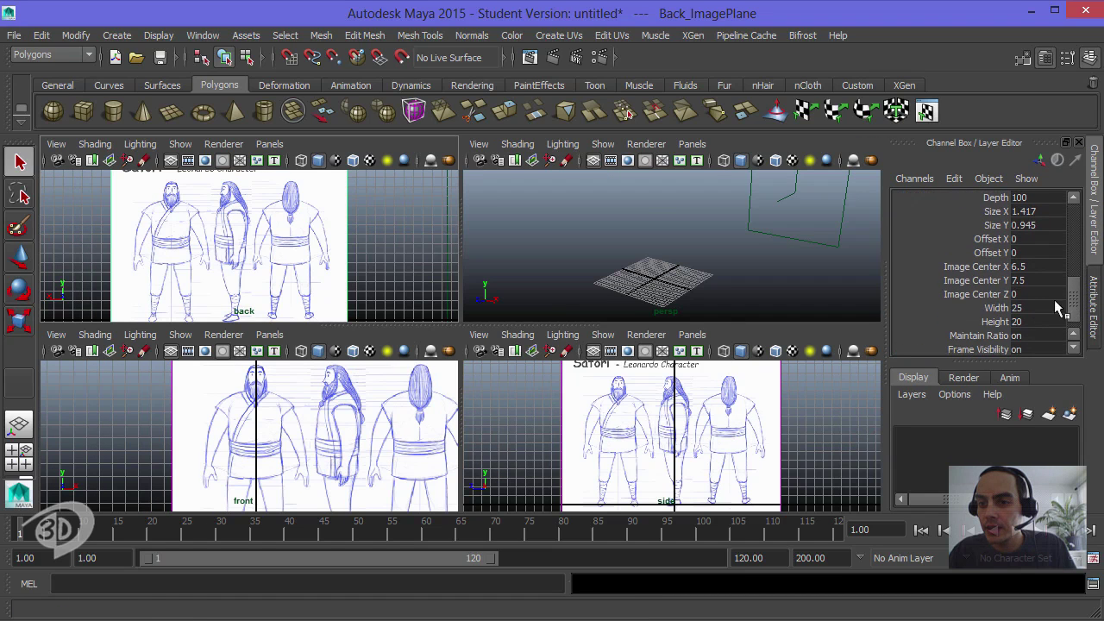
{"action": "left_click", "coordinate": [1001, 294]}
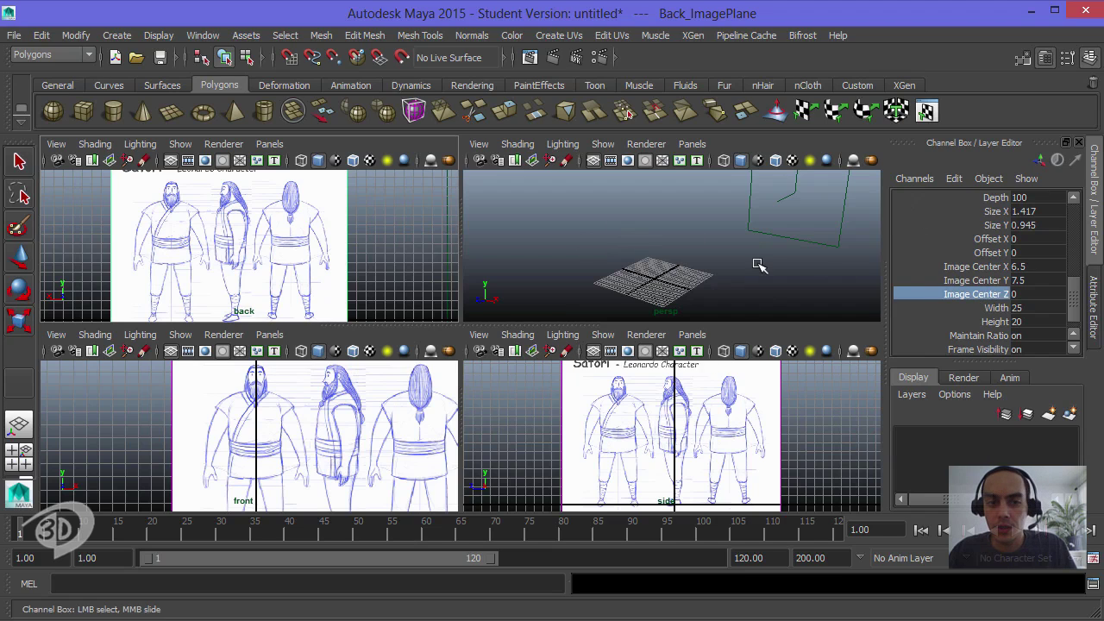
{"action": "middle_click_drag", "start_coordinate": [719, 264], "coordinate": [666, 253]}
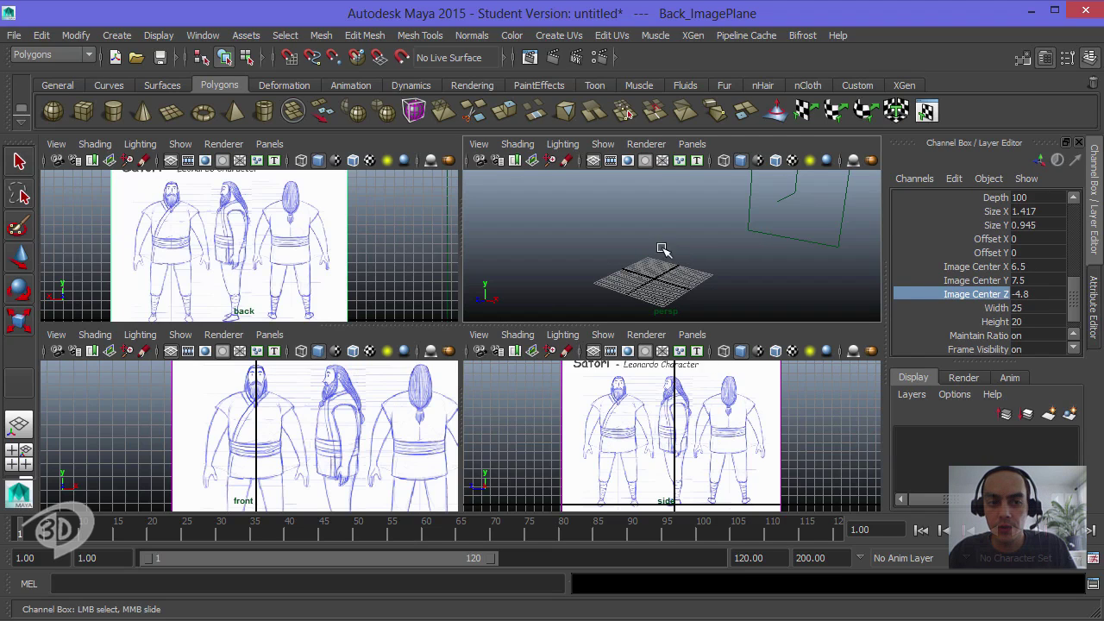
Step: Display Back_ImagePlane in all views to examine its position in perspective, and restrict it again to looking through the back camera
{"action": "left_click_drag", "start_coordinate": [681, 233], "coordinate": [583, 233], "text": "alt"}
{"action": "middle_click_drag", "start_coordinate": [355, 258], "coordinate": [364, 294], "text": "alt"}
{"action": "scroll", "coordinate": [364, 293], "scroll_direction": "down", "scroll_amount": 1}
{"action": "key", "text": "ctrl+a"}
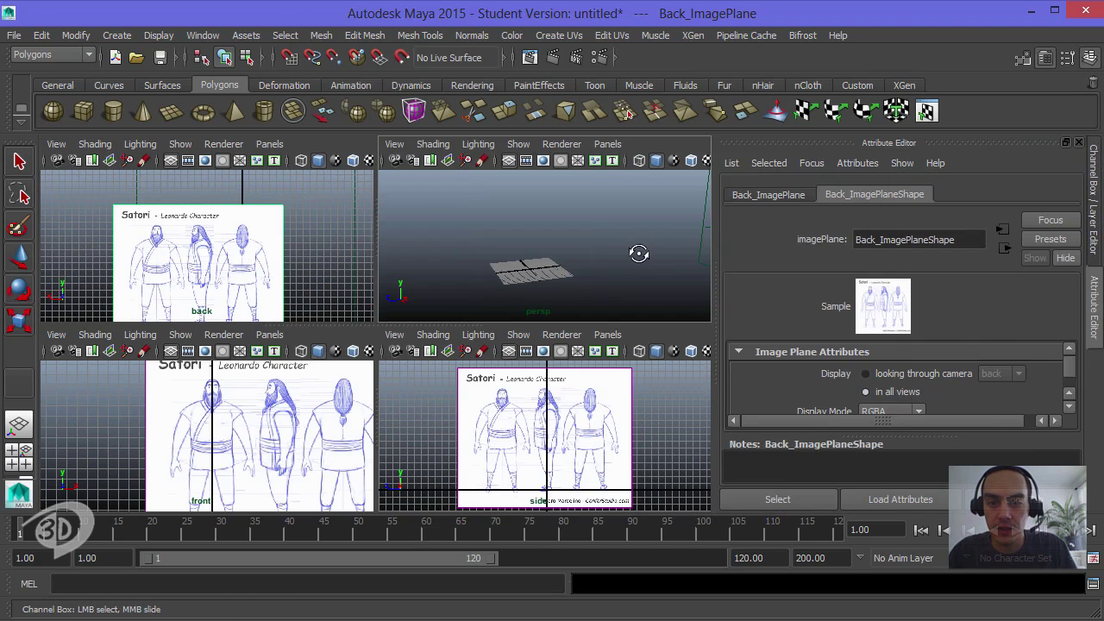
{"action": "mouse_move", "coordinate": [638, 249]}
{"action": "left_mouse_down", "text": "alt"}
{"action": "mouse_move", "coordinate": [477, 230]}
{"action": "mouse_move", "coordinate": [611, 249]}
{"action": "mouse_move", "coordinate": [633, 239]}
{"action": "mouse_move", "coordinate": [612, 232]}
{"action": "mouse_move", "coordinate": [634, 234]}
{"action": "left_mouse_up", "text": "alt"}
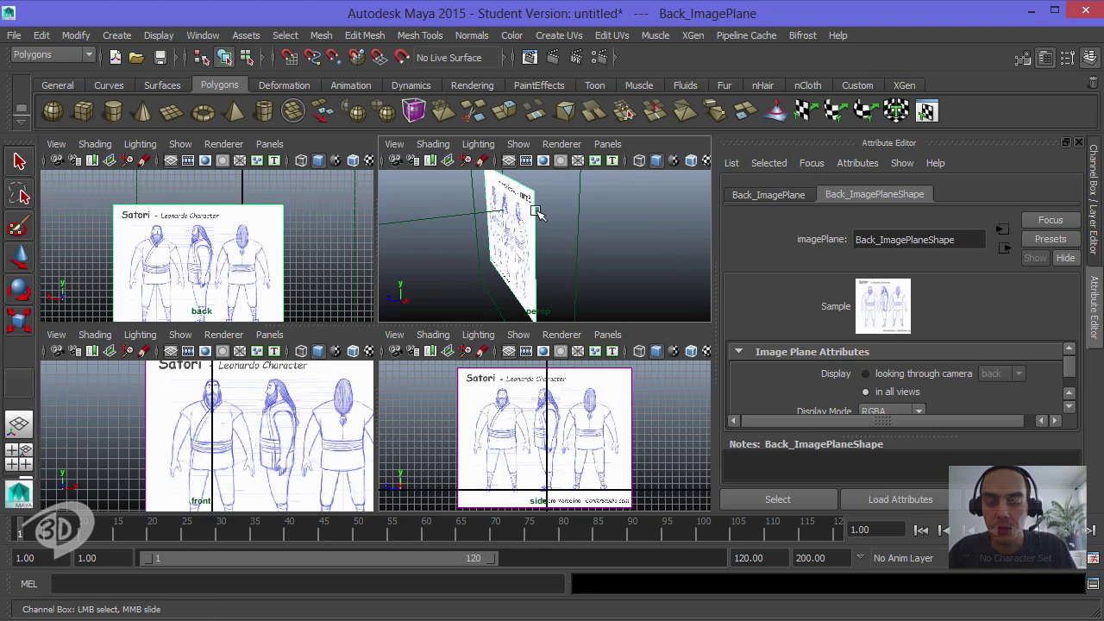
{"action": "middle_click_drag", "start_coordinate": [538, 217], "coordinate": [681, 247], "text": "alt"}
{"action": "right_click_drag", "start_coordinate": [681, 247], "coordinate": [457, 207], "text": "alt"}
{"action": "left_click_drag", "start_coordinate": [542, 216], "coordinate": [518, 218], "text": "alt"}
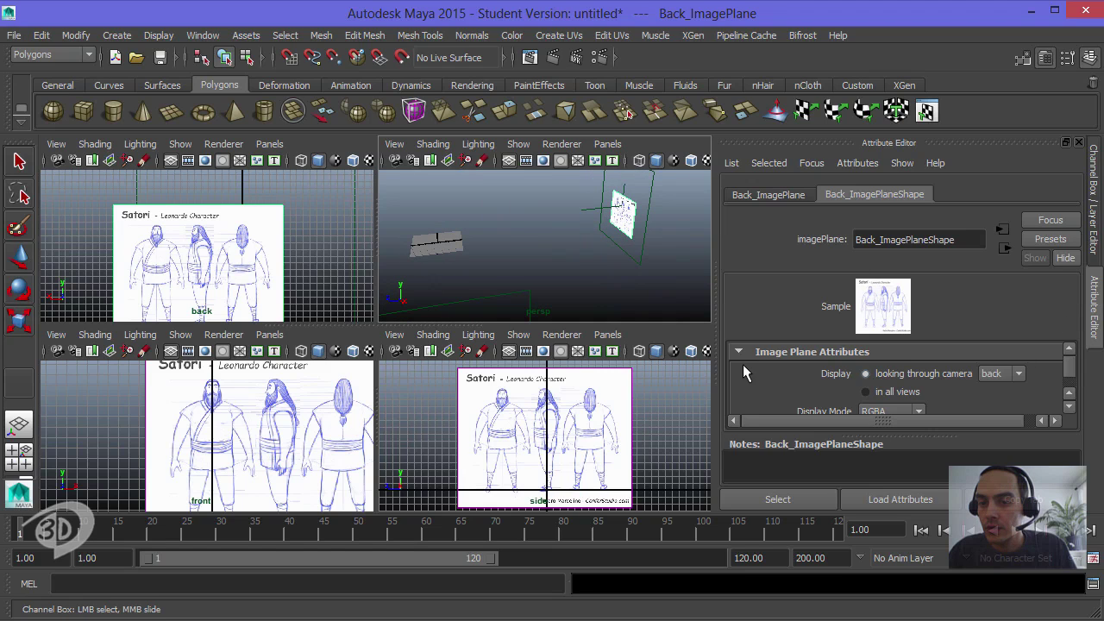
{"action": "left_click", "coordinate": [865, 373]}
{"action": "right_click_drag", "start_coordinate": [530, 235], "coordinate": [669, 233], "text": "alt"}
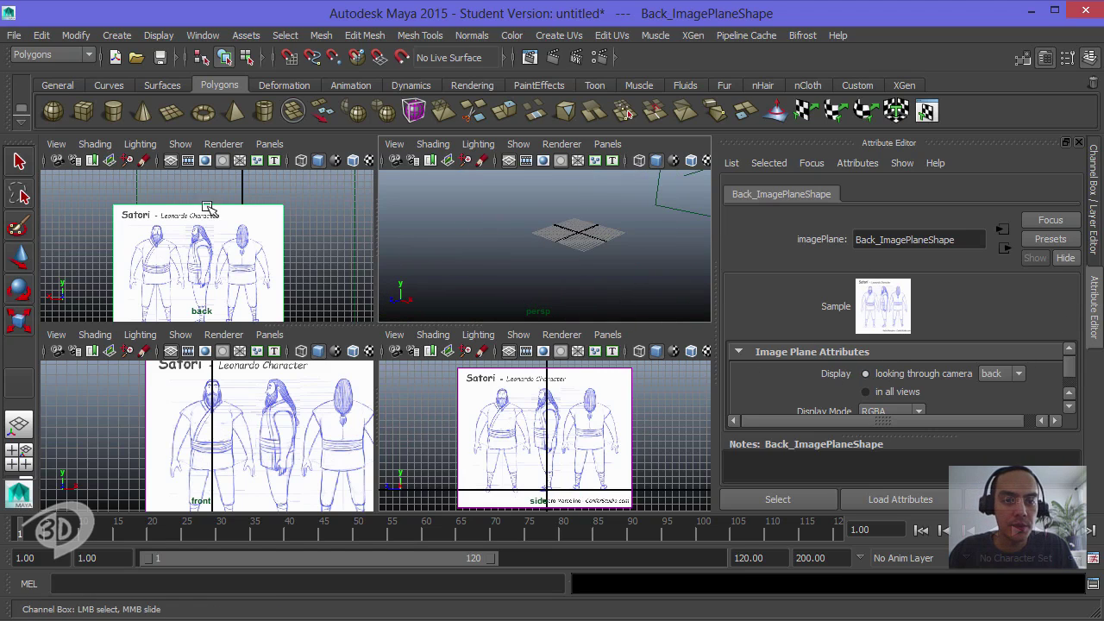
Step: Clear the selection and switch to the Outliner and perspective layout with the Channel Box shown
{"action": "middle_click_drag", "start_coordinate": [238, 228], "coordinate": [245, 250], "text": "alt"}
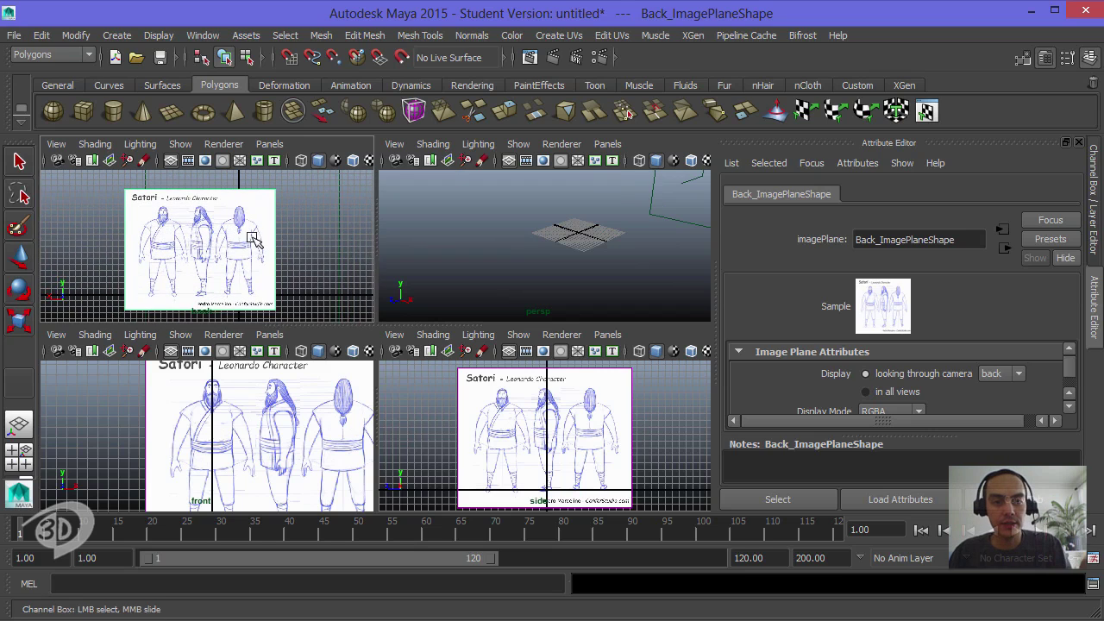
{"action": "left_click", "coordinate": [464, 247]}
{"action": "left_click_drag", "start_coordinate": [503, 220], "coordinate": [470, 232], "text": "alt"}
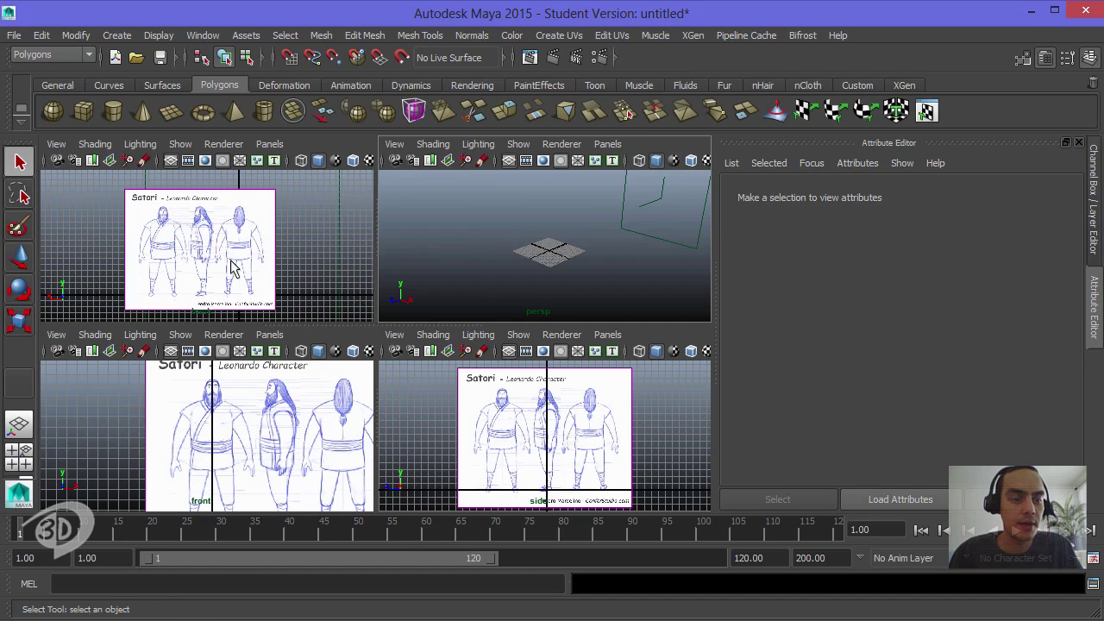
{"action": "left_click", "coordinate": [19, 479]}
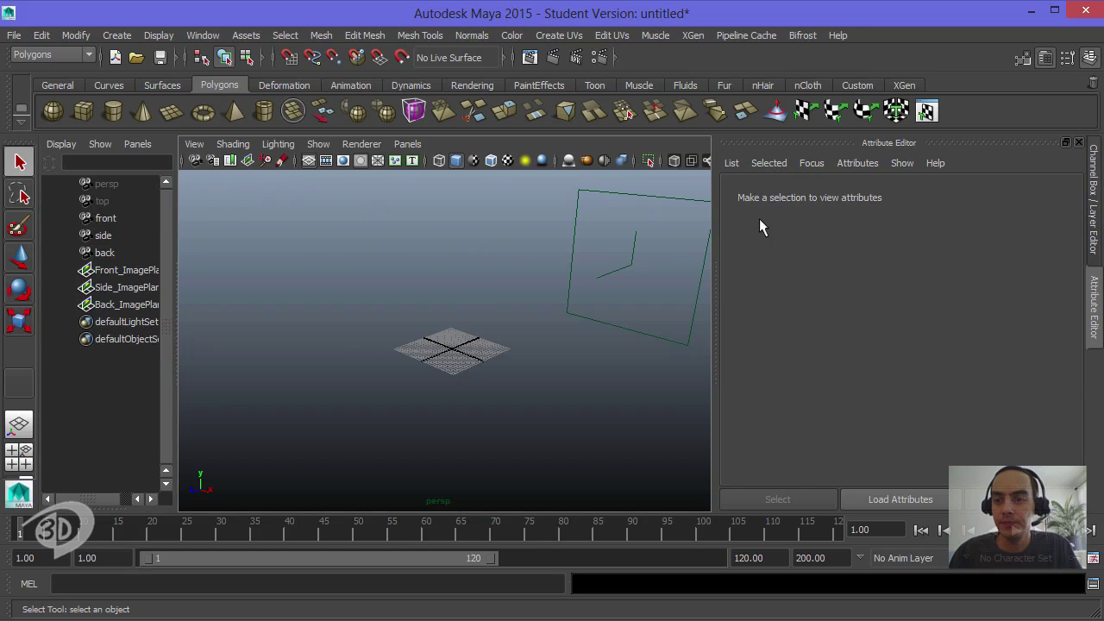
{"action": "left_click", "coordinate": [1094, 228]}
{"action": "middle_click_drag", "start_coordinate": [548, 268], "coordinate": [540, 264], "text": "alt"}
{"action": "right_click_drag", "start_coordinate": [540, 264], "coordinate": [516, 269], "text": "alt"}
{"action": "left_click_drag", "start_coordinate": [516, 269], "coordinate": [542, 255], "text": "alt"}
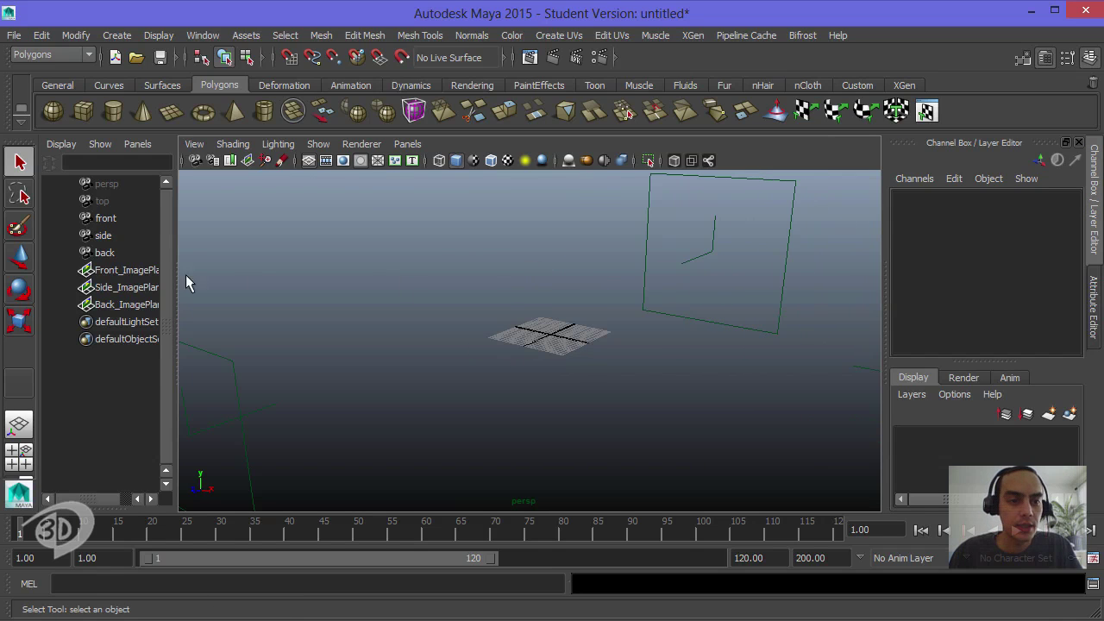
Step: Identify the front, side and back cameras in the perspective view and hide all three
{"action": "left_click_drag", "start_coordinate": [109, 259], "coordinate": [116, 220]}
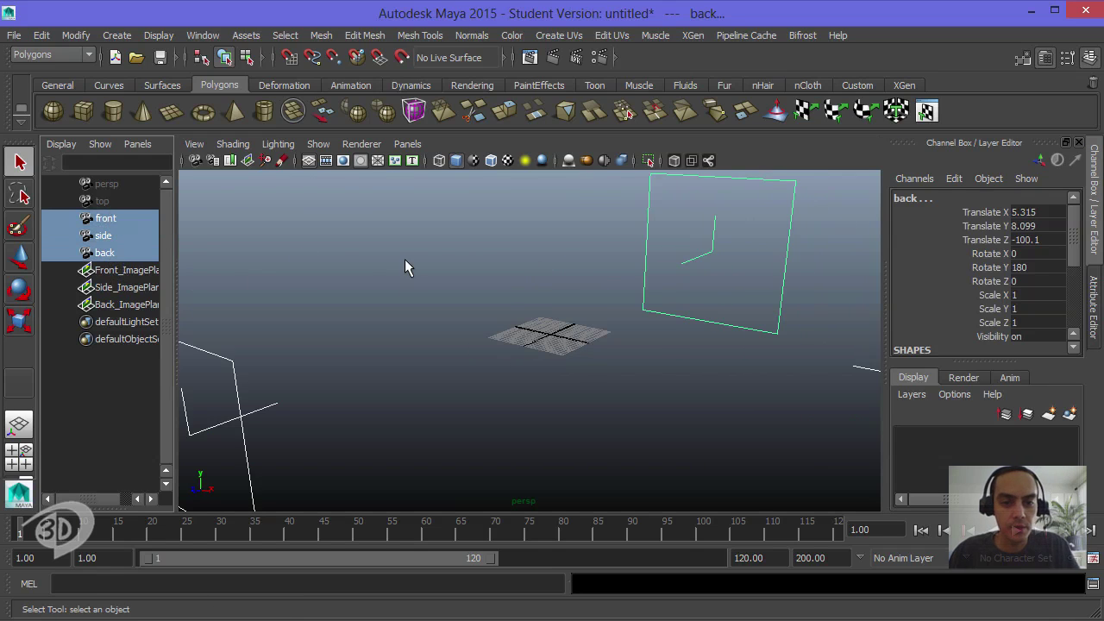
{"action": "key", "text": "f"}
{"action": "left_click_drag", "start_coordinate": [552, 278], "coordinate": [627, 455], "text": "alt"}
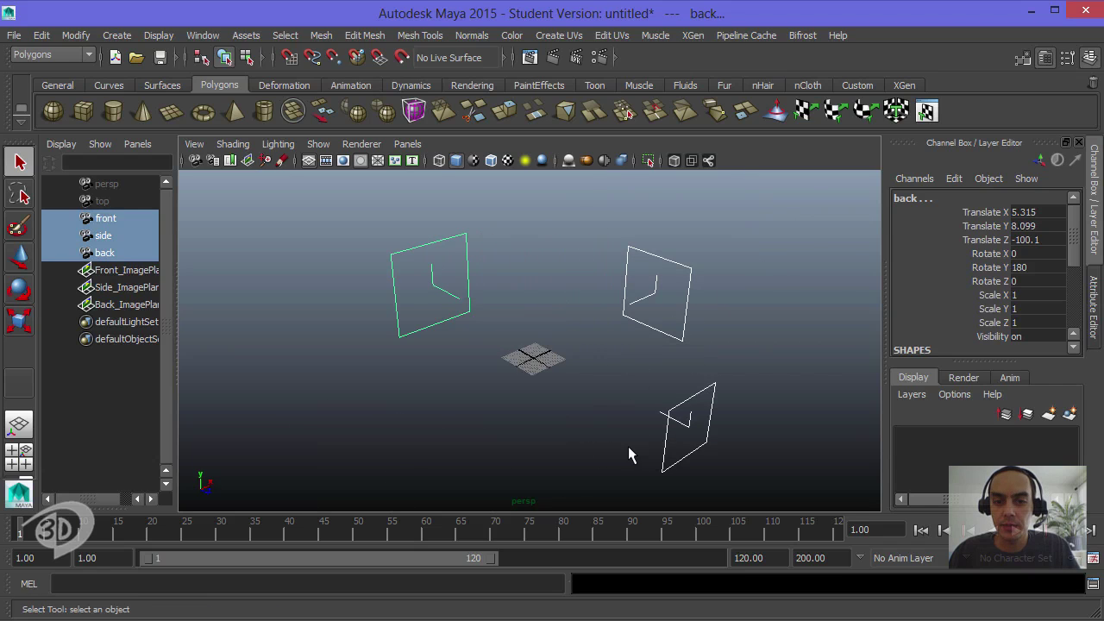
{"action": "left_click_drag", "start_coordinate": [592, 197], "coordinate": [714, 324]}
{"action": "left_click_drag", "start_coordinate": [766, 362], "coordinate": [668, 448]}
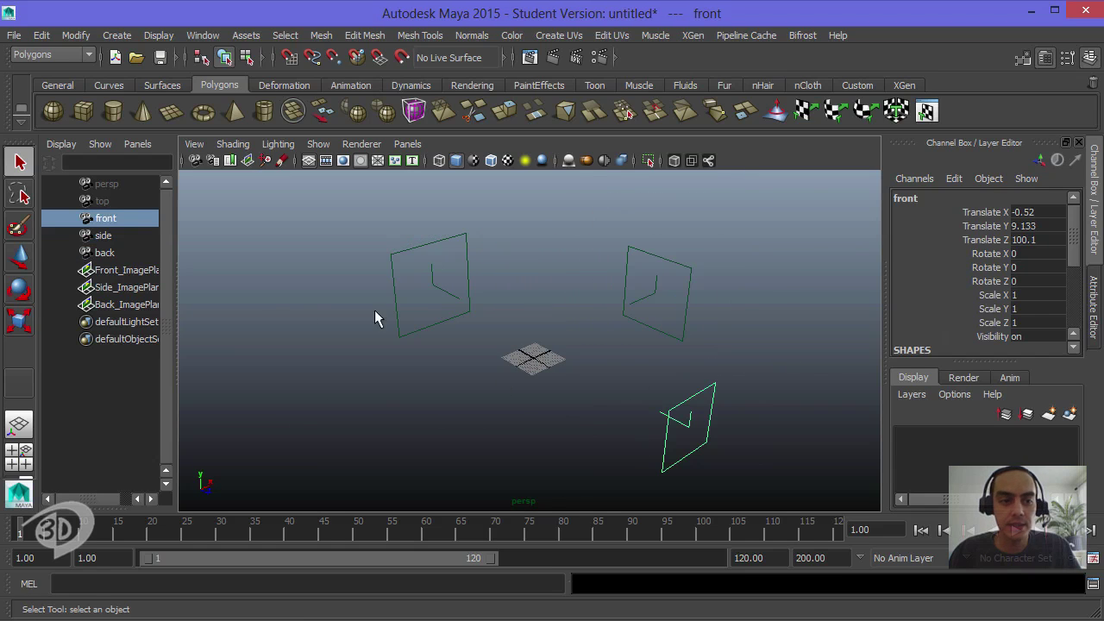
{"action": "left_click", "coordinate": [117, 253], "text": "shift"}
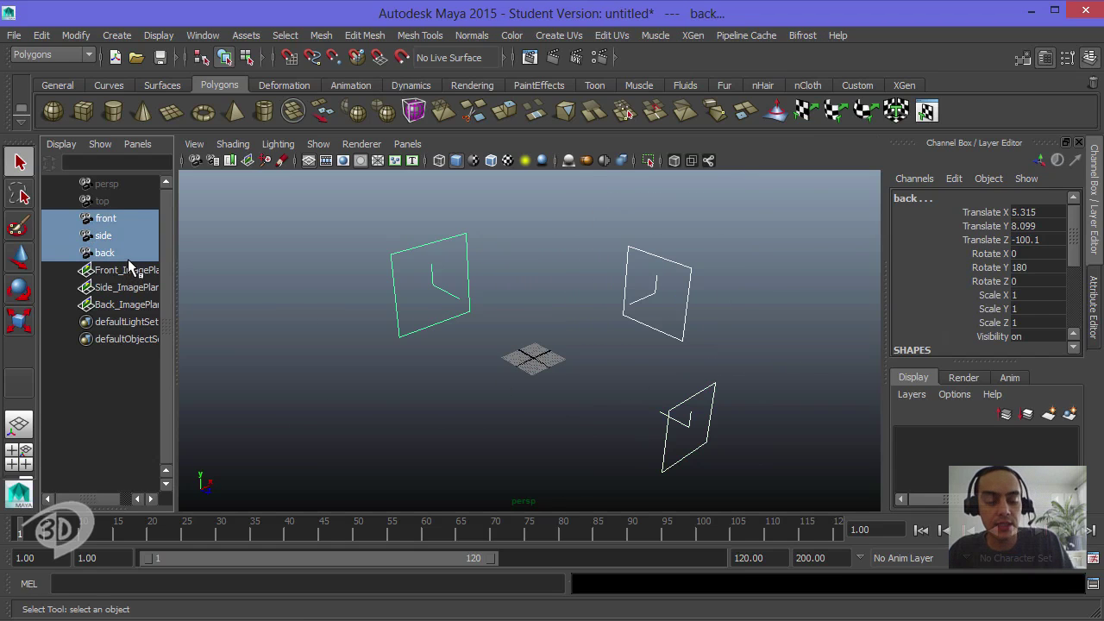
{"action": "key", "text": "ctrl+h"}
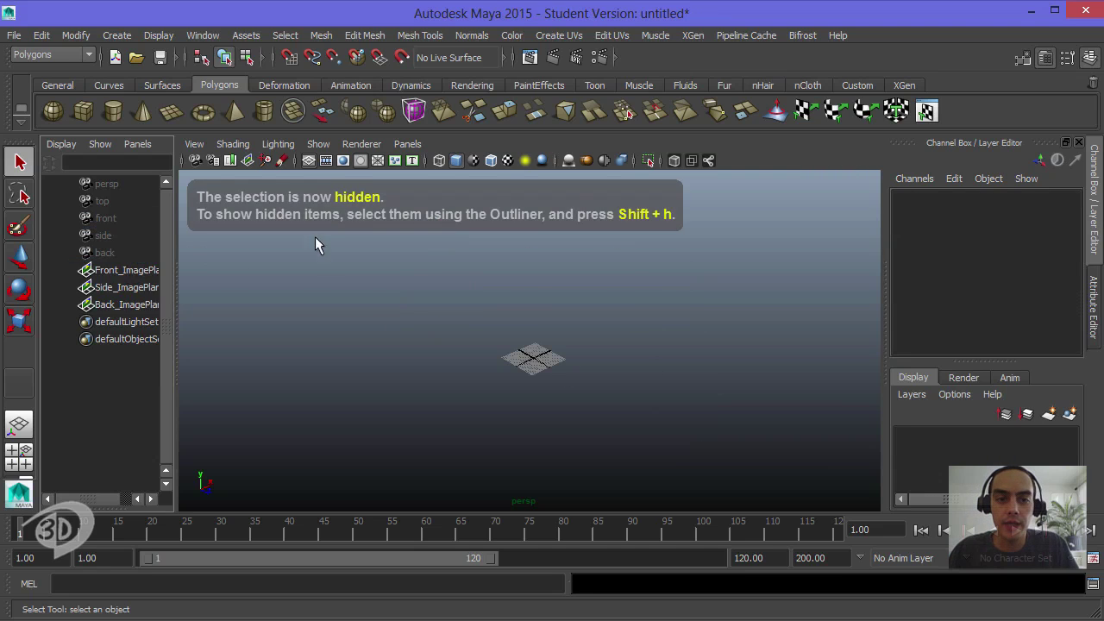
{"action": "left_click_drag", "start_coordinate": [587, 311], "coordinate": [534, 292], "text": "alt"}
{"action": "right_click_drag", "start_coordinate": [534, 293], "coordinate": [699, 293], "text": "alt"}
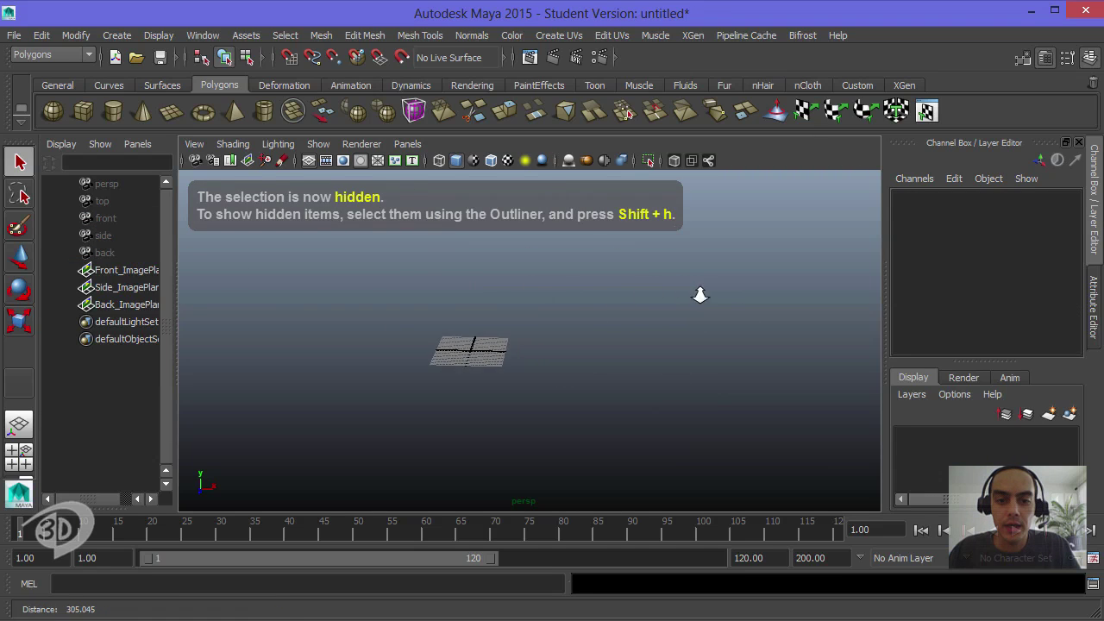
{"action": "middle_click_drag", "start_coordinate": [614, 302], "coordinate": [690, 325], "text": "alt"}
{"action": "right_click_drag", "start_coordinate": [690, 325], "coordinate": [716, 332], "text": "alt"}
{"action": "middle_click_drag", "start_coordinate": [673, 335], "coordinate": [572, 322], "text": "alt"}
{"action": "right_click_drag", "start_coordinate": [572, 322], "coordinate": [585, 314], "text": "alt"}
{"action": "middle_click_drag", "start_coordinate": [585, 314], "coordinate": [656, 316], "text": "alt"}
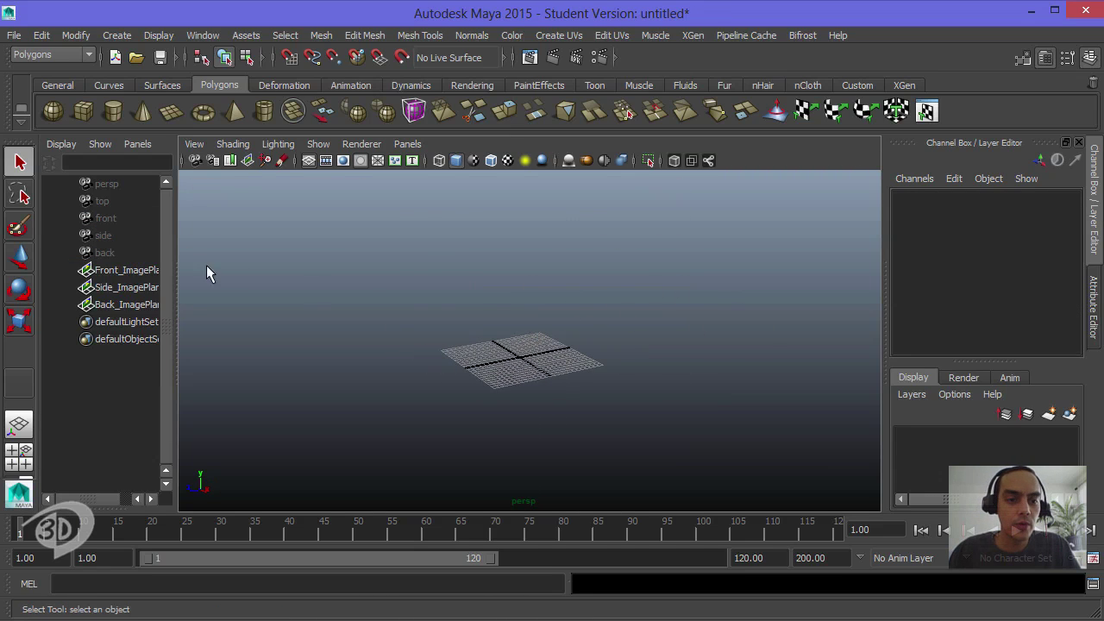
Step: Group the front, side and back image planes as ImagePlane_Grp and widen the Outliner to show the full name
{"action": "left_click_drag", "start_coordinate": [147, 272], "coordinate": [152, 312]}
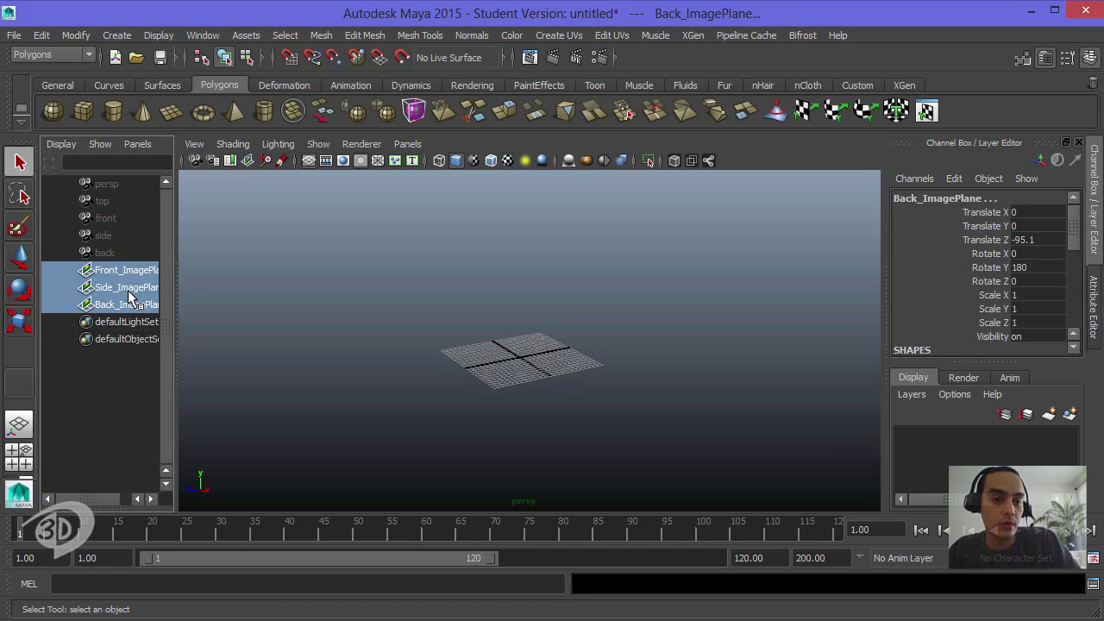
{"action": "key", "text": "ctrl+g"}
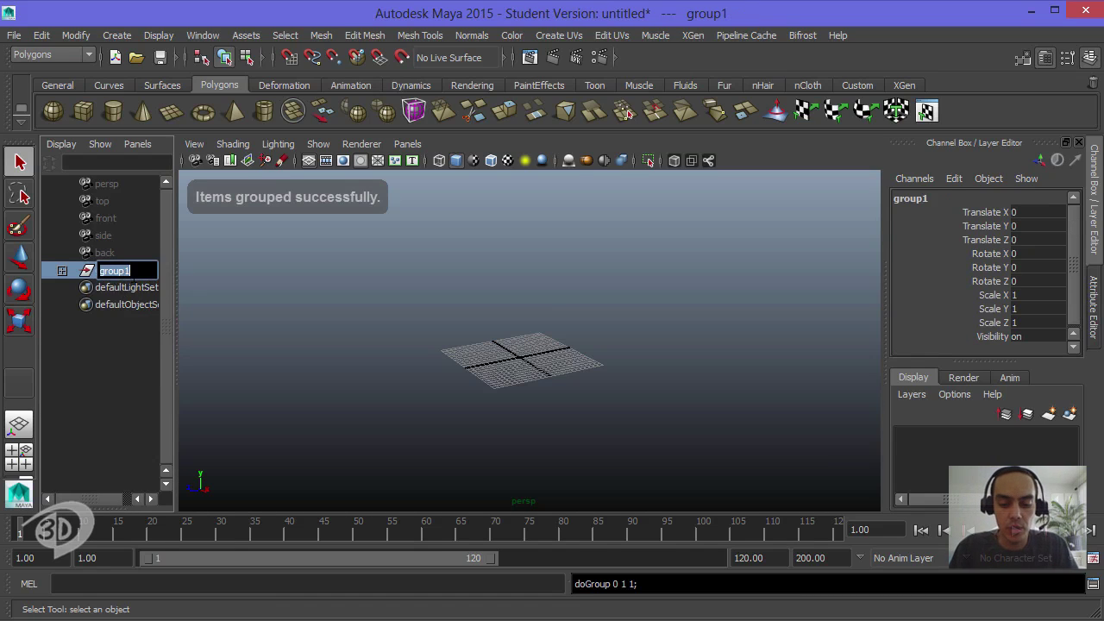
{"action": "double_click", "coordinate": [103, 270]}
{"action": "type", "text": "Image"}
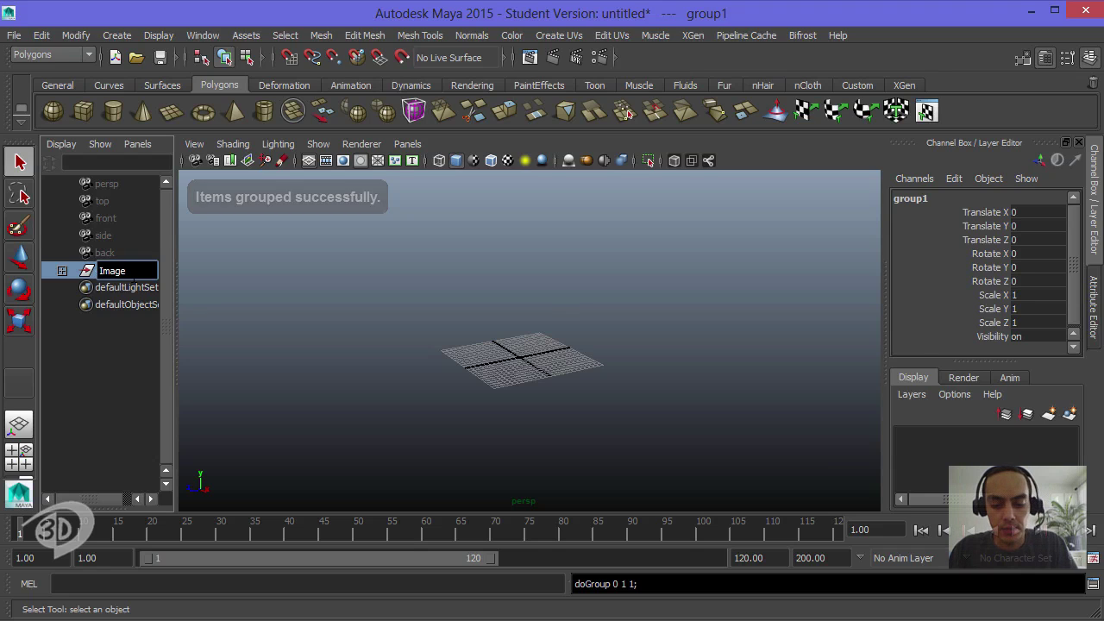
{"action": "type", "text": "Plane_Grp"}
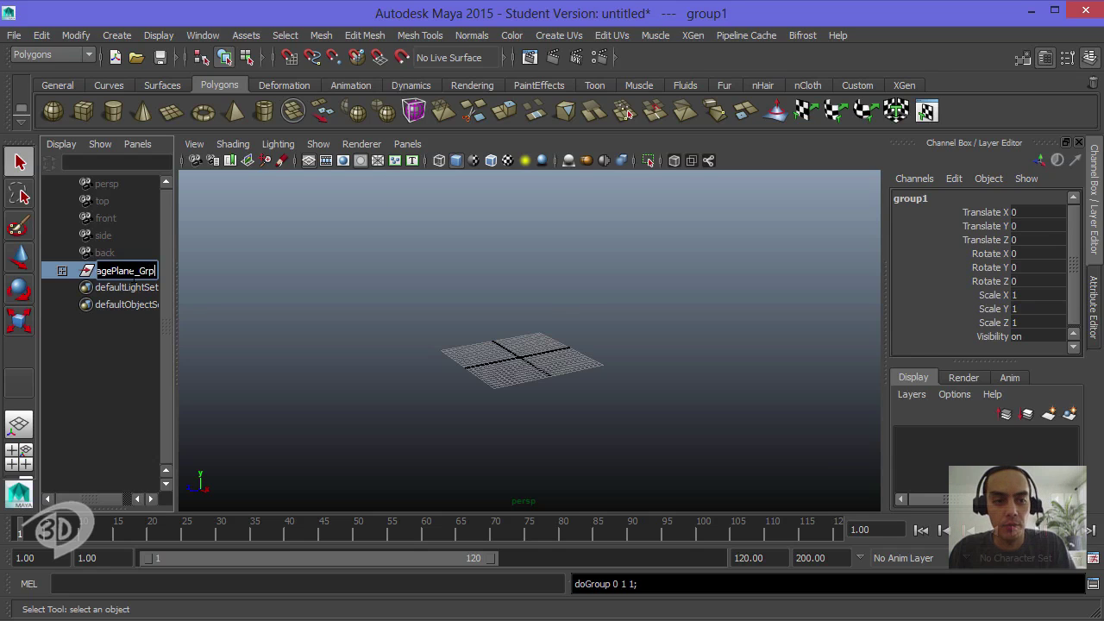
{"action": "key", "text": "Return"}
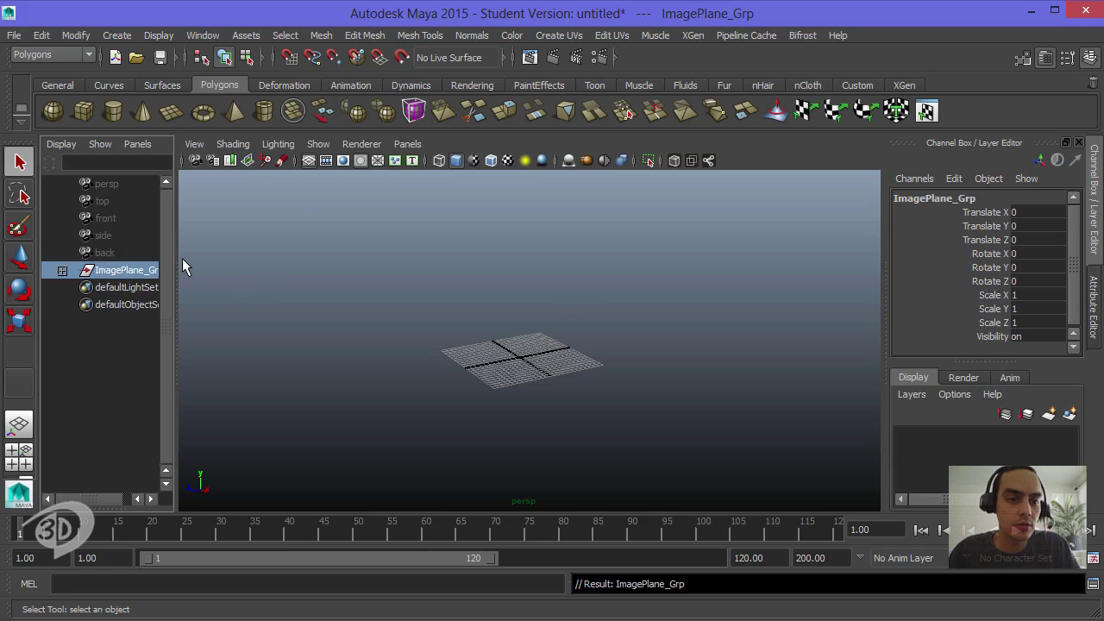
{"action": "left_click_drag", "start_coordinate": [176, 261], "coordinate": [226, 261]}
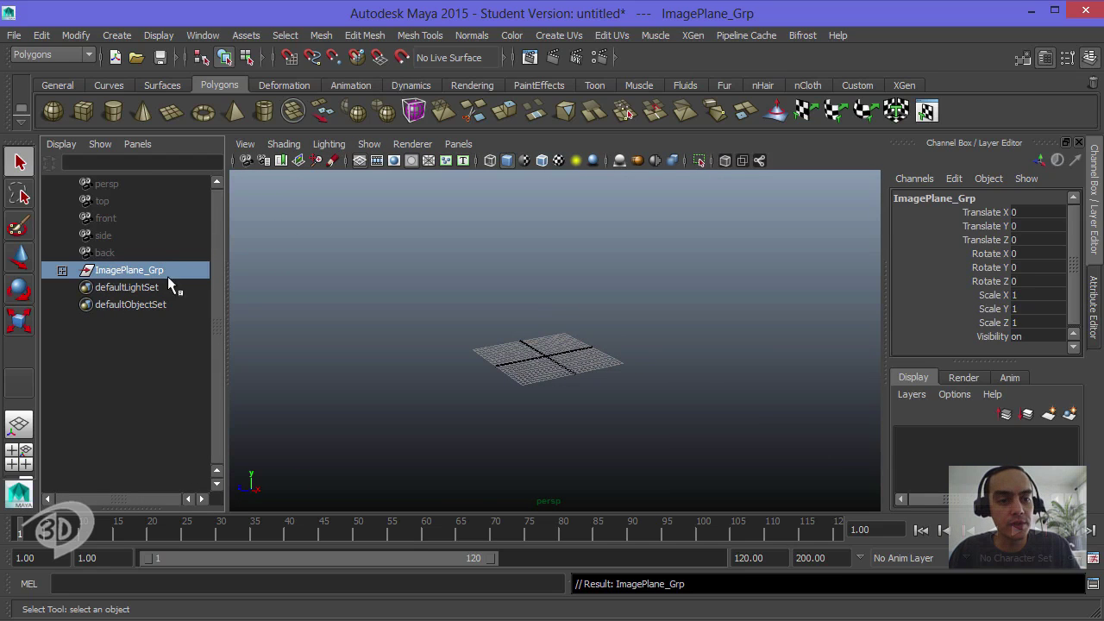
Step: Clear the selection, frame the grid closer in the perspective view and return to the four-view layout
{"action": "left_click", "coordinate": [412, 266]}
{"action": "right_click_drag", "start_coordinate": [495, 343], "coordinate": [657, 326], "text": "alt"}
{"action": "middle_click_drag", "start_coordinate": [658, 326], "coordinate": [662, 322], "text": "alt"}
{"action": "scroll", "coordinate": [652, 333], "scroll_direction": "up", "scroll_amount": 1}
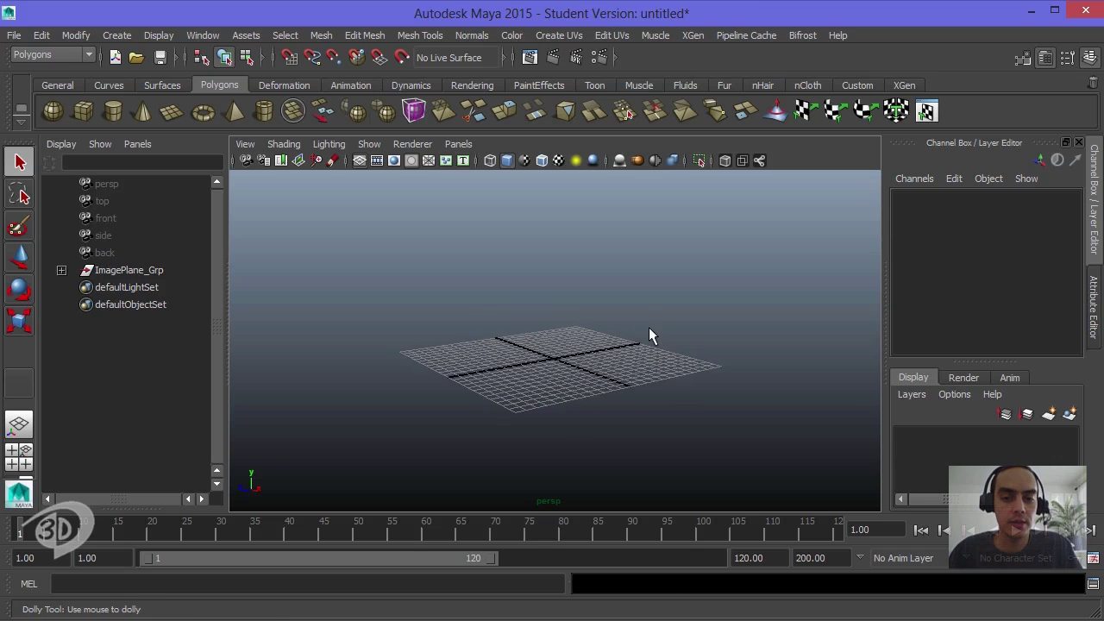
{"action": "left_click_drag", "start_coordinate": [653, 333], "coordinate": [643, 343], "text": "alt"}
{"action": "middle_click_drag", "start_coordinate": [643, 343], "coordinate": [606, 347], "text": "alt"}
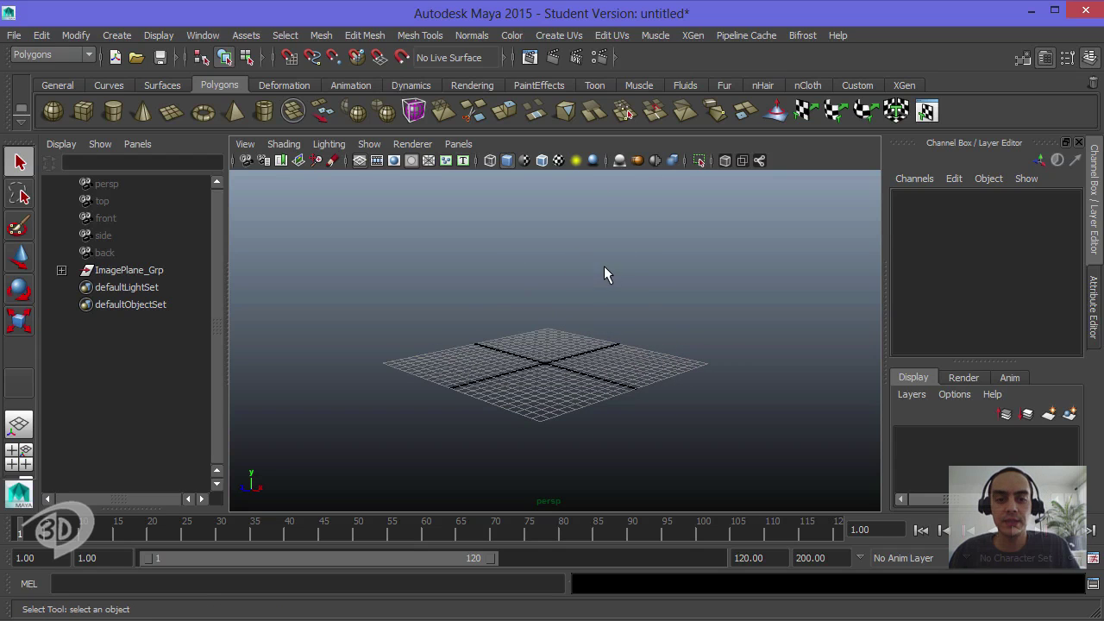
{"action": "left_click", "coordinate": [19, 457]}
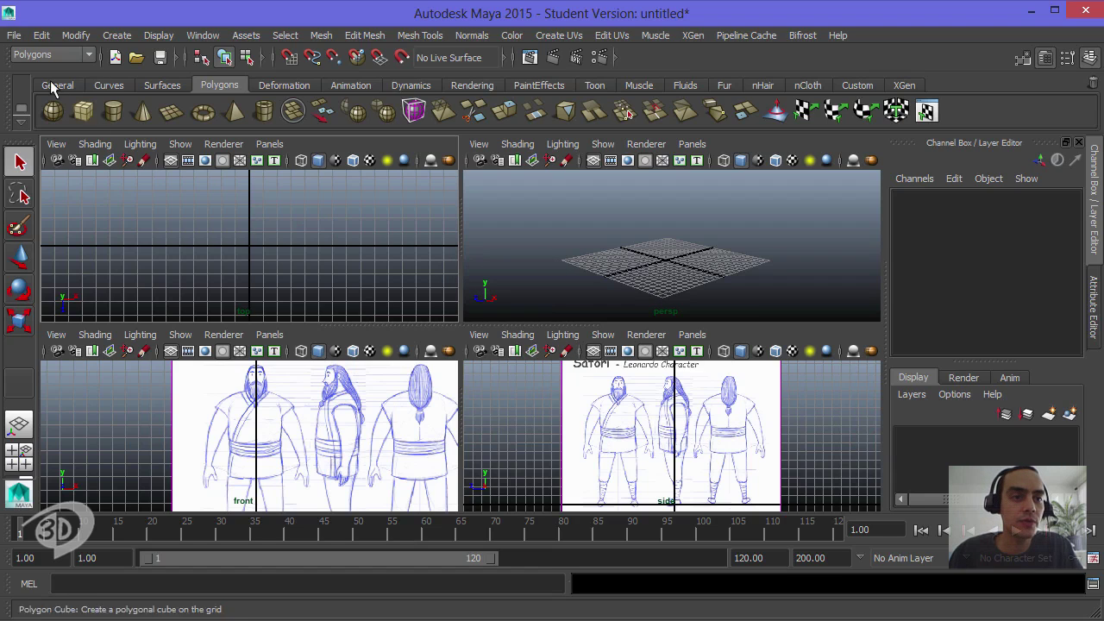
Step: Start saving the scene under a new name with Maya ASCII as the file type
{"action": "left_click", "coordinate": [14, 36]}
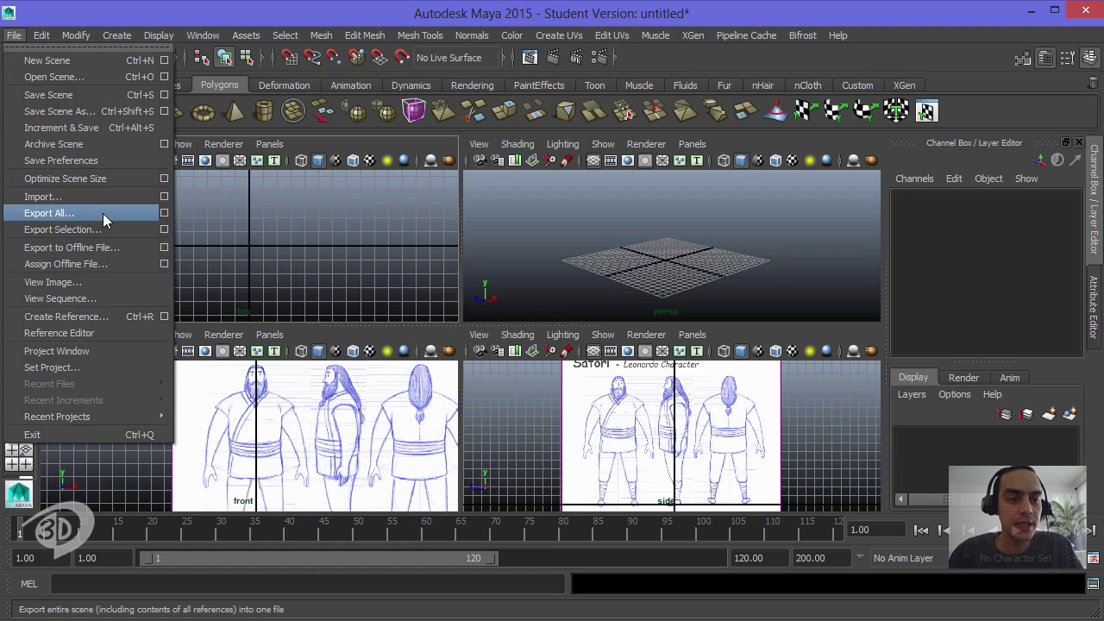
{"action": "left_click", "coordinate": [101, 113]}
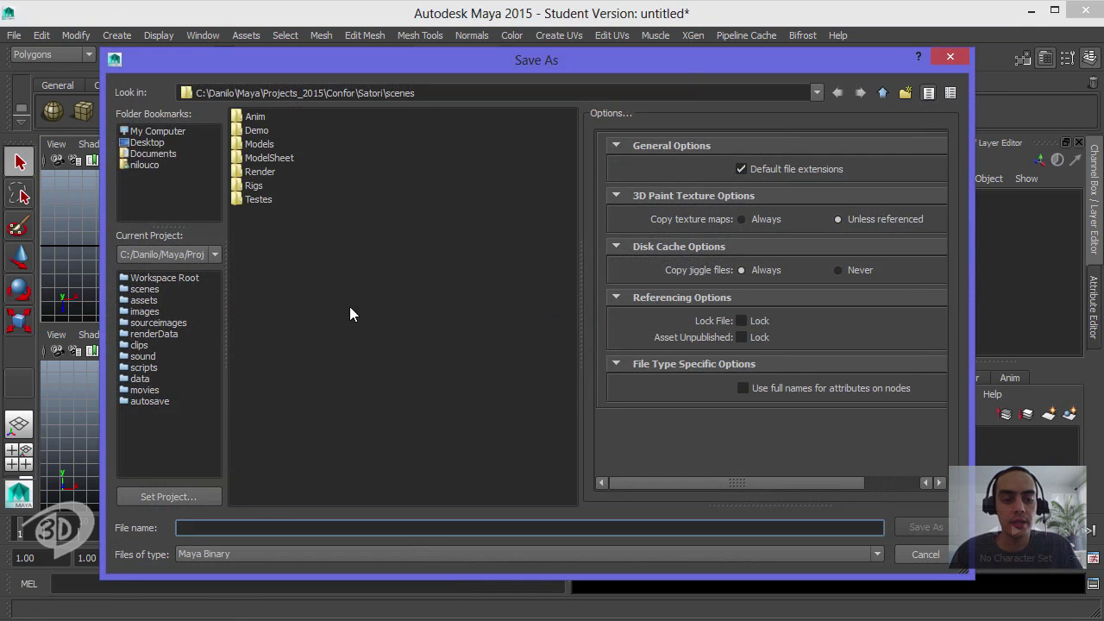
{"action": "left_click", "coordinate": [240, 551]}
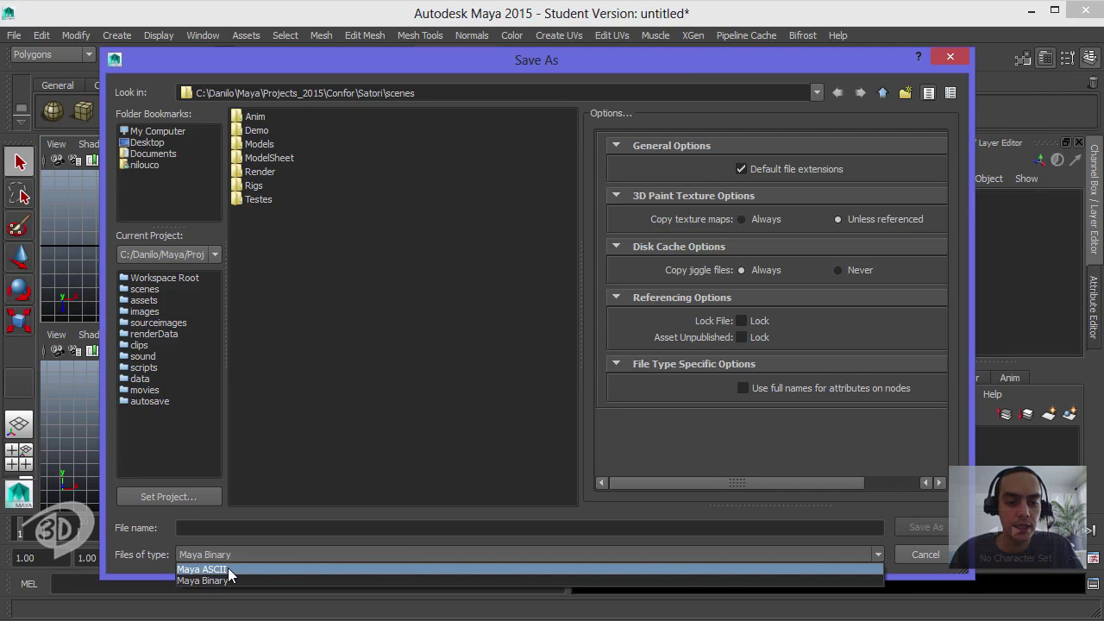
{"action": "left_click", "coordinate": [231, 570]}
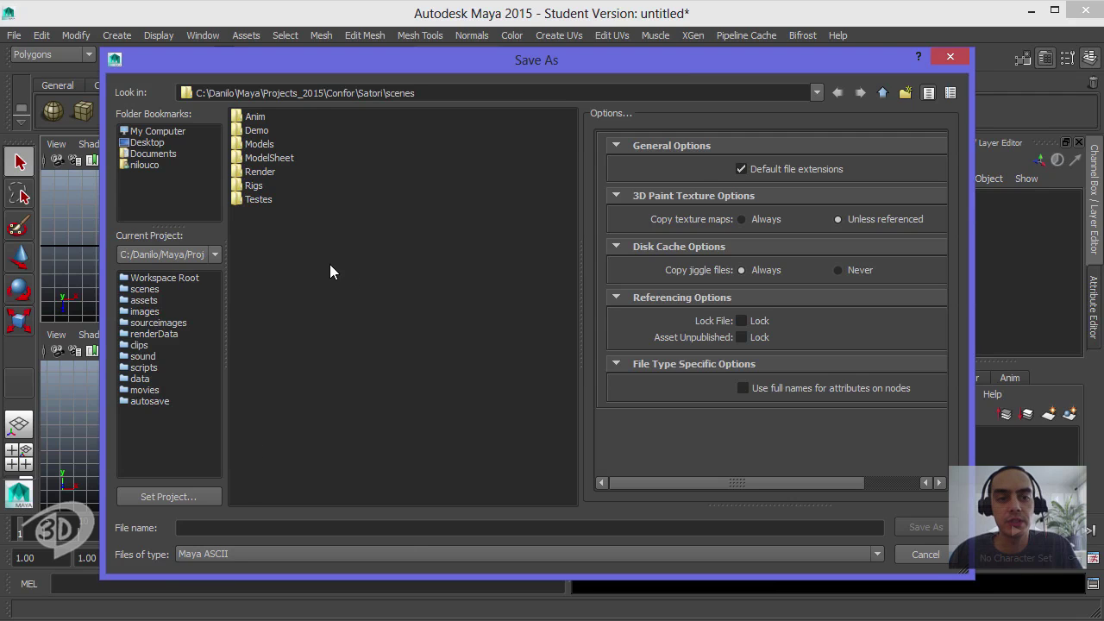
Step: Create a folder named Leo inside the project's scenes/Models/Character folder and open it as the save location
{"action": "left_click", "coordinate": [257, 147]}
{"action": "double_click", "coordinate": [252, 146]}
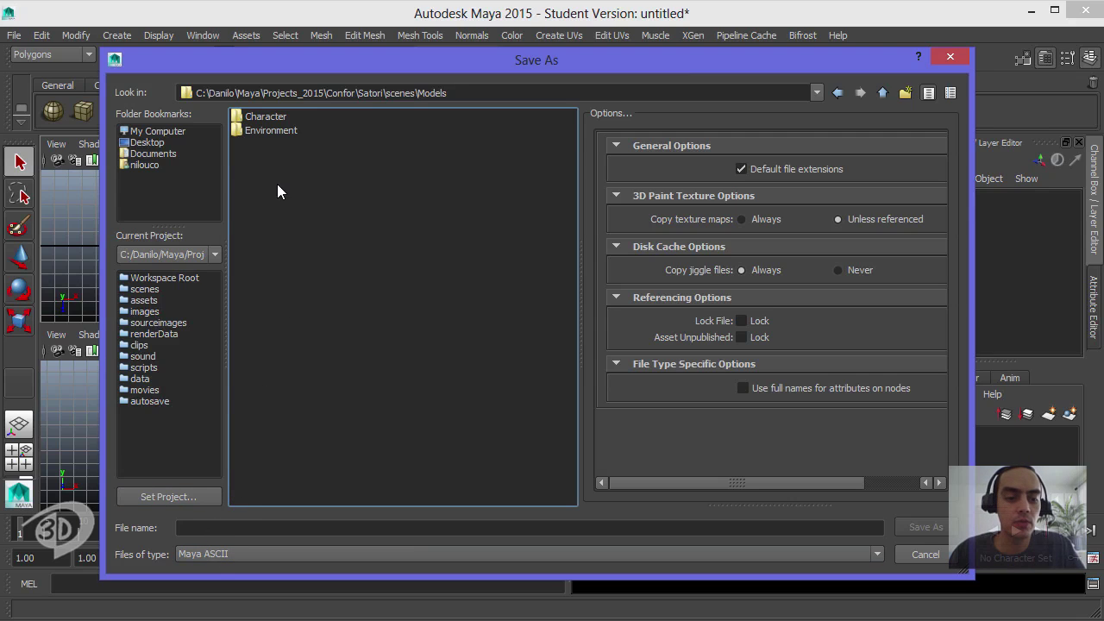
{"action": "double_click", "coordinate": [266, 116]}
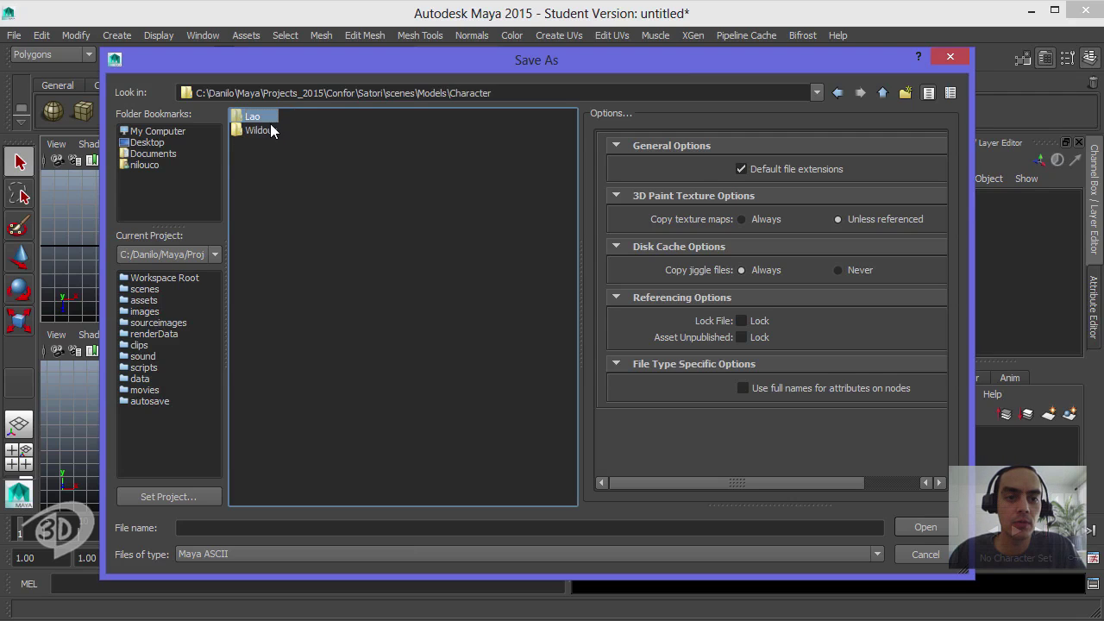
{"action": "left_click", "coordinate": [905, 93]}
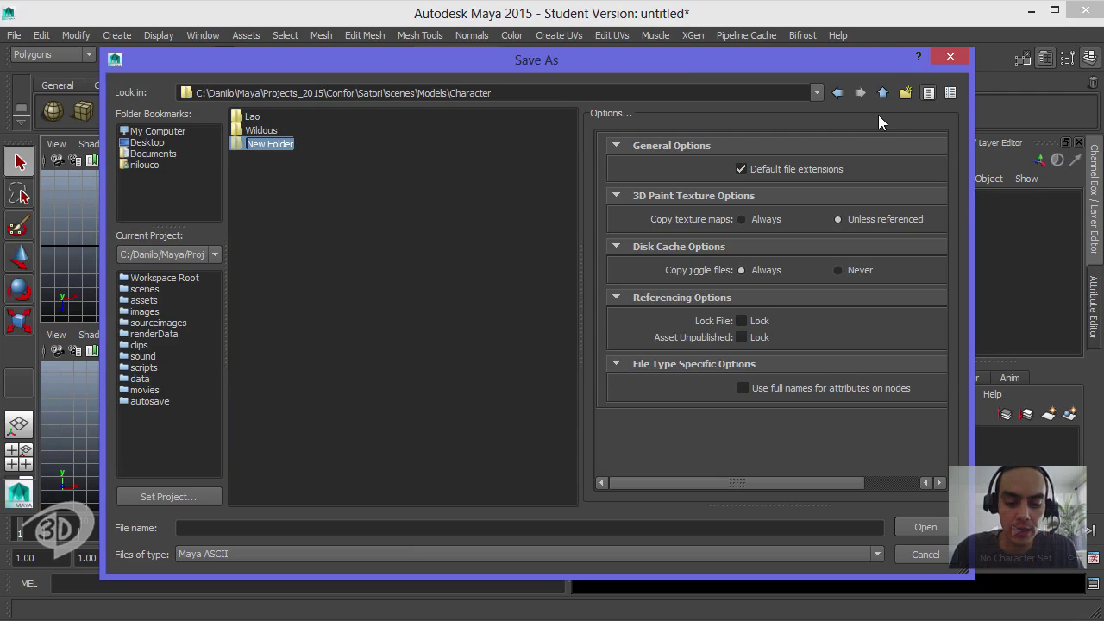
{"action": "type", "text": "Leo"}
{"action": "key", "text": "Return"}
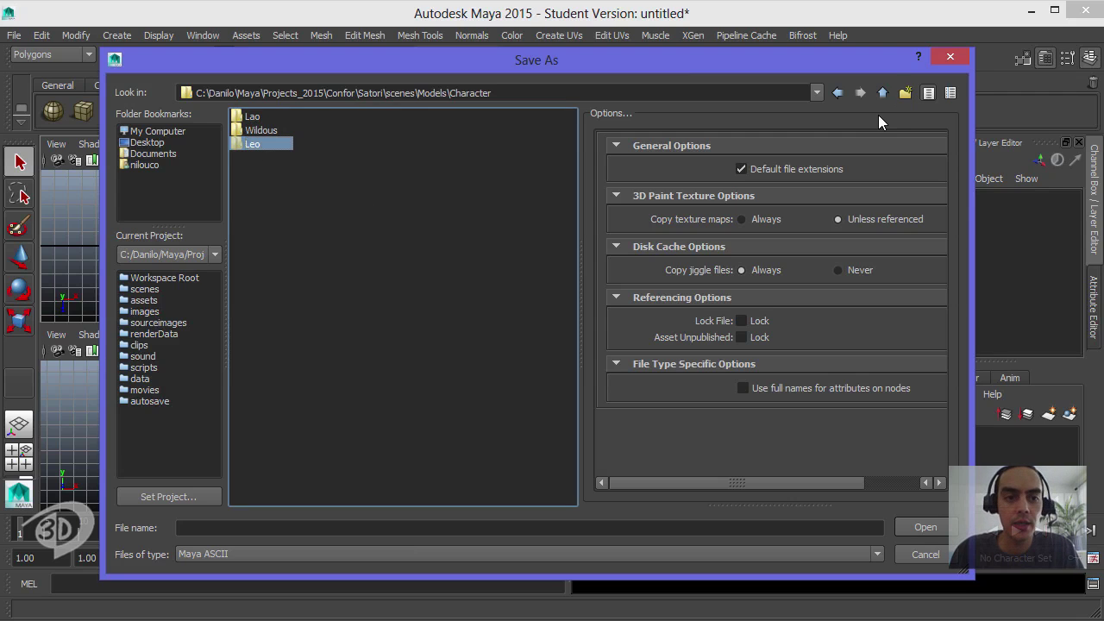
{"action": "key", "text": "Return"}
Step: Save the scene as wip_model_Leo_A_00, accepting the student version notice
{"action": "left_click", "coordinate": [227, 528]}
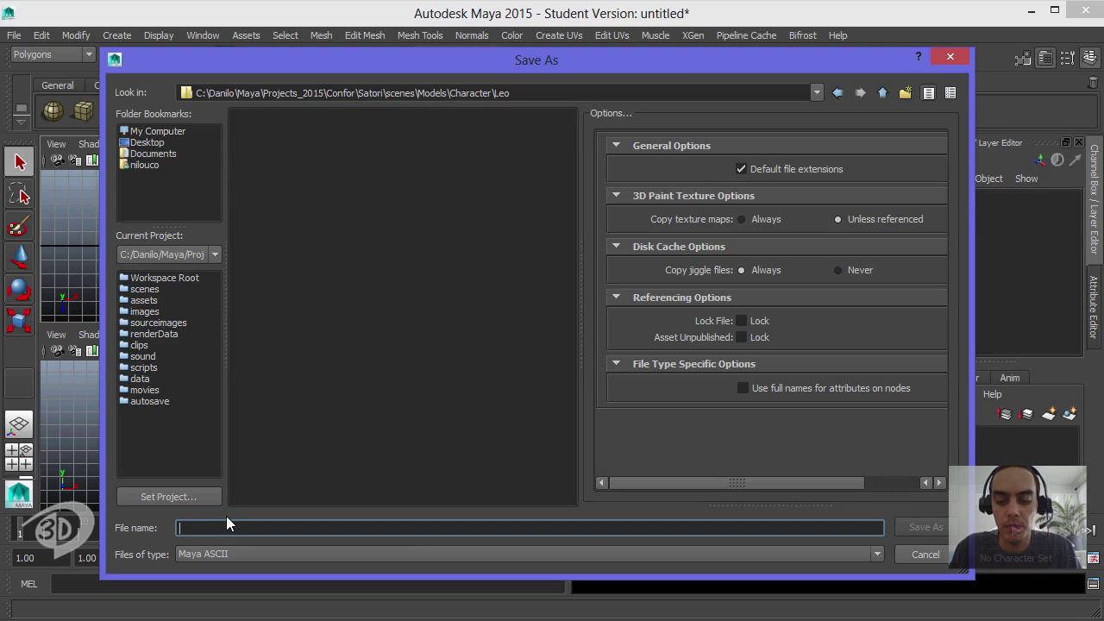
{"action": "type", "text": "wip"}
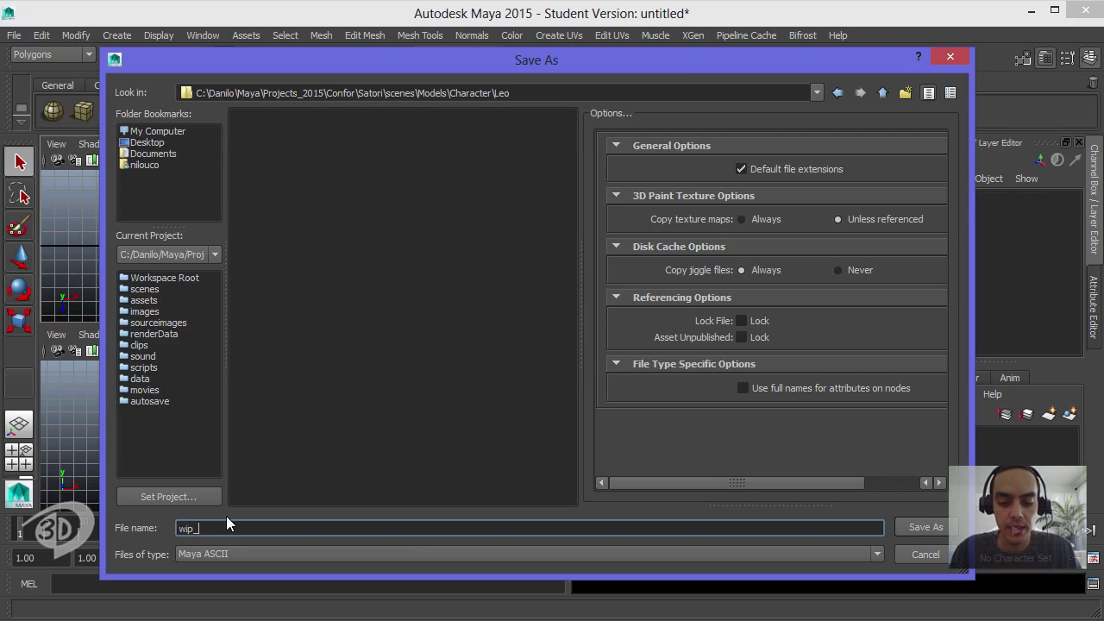
{"action": "type", "text": "_model_"}
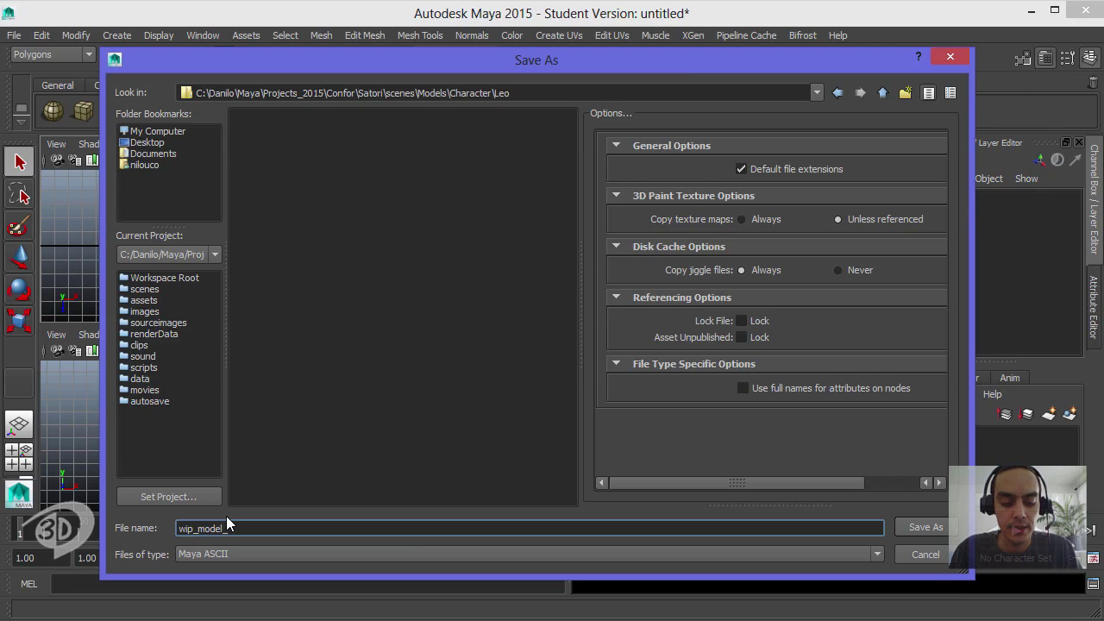
{"action": "type", "text": "Leo_"}
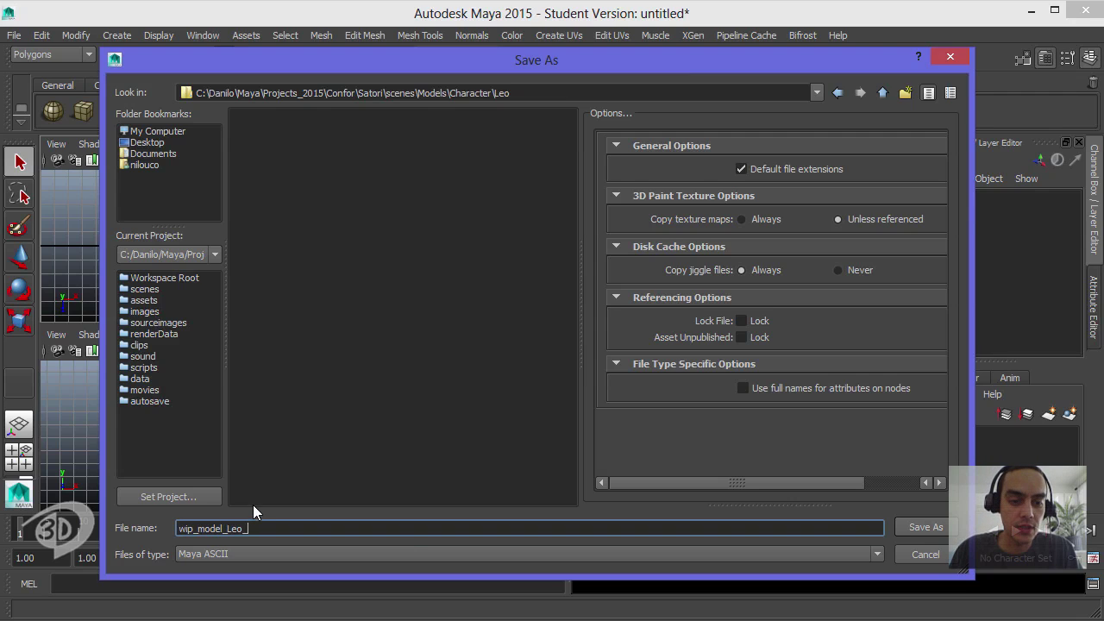
{"action": "type", "text": "A_"}
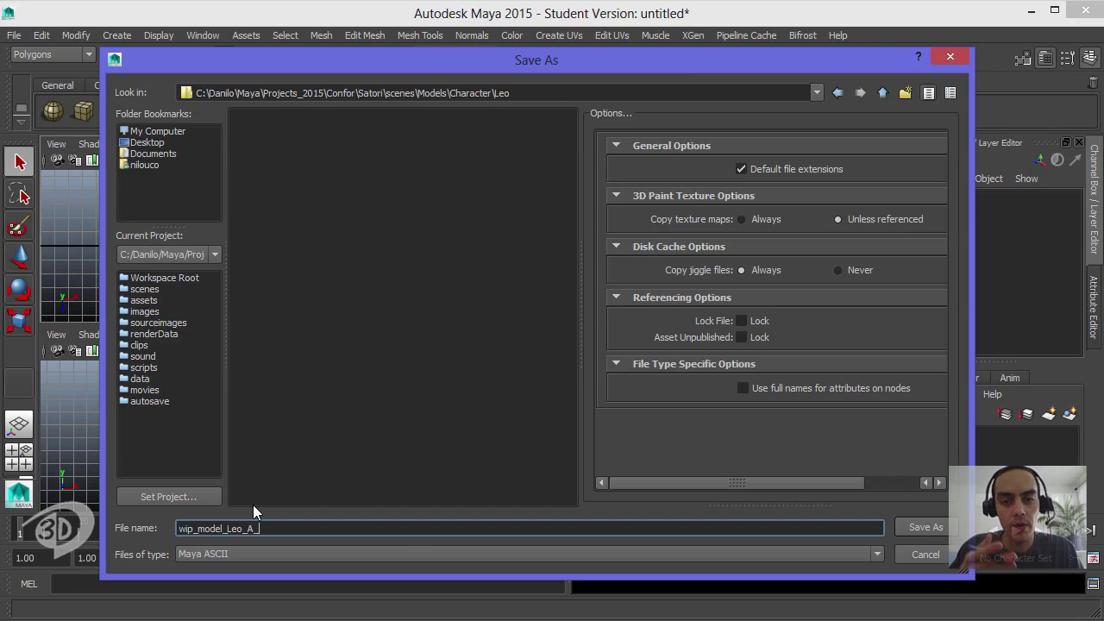
{"action": "type", "text": "0"}
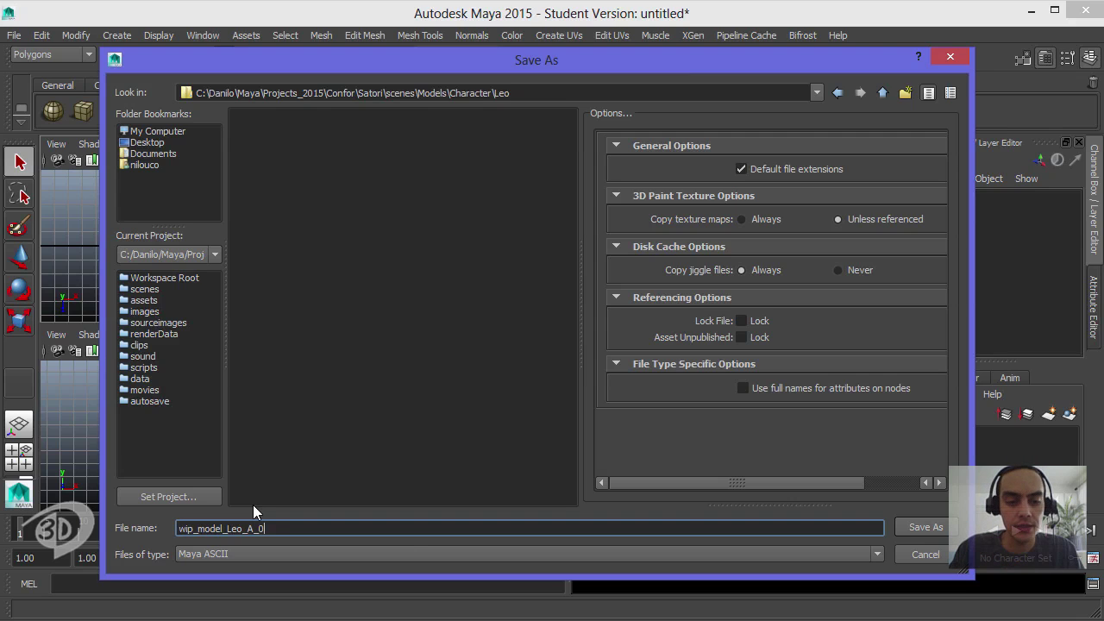
{"action": "type", "text": "0"}
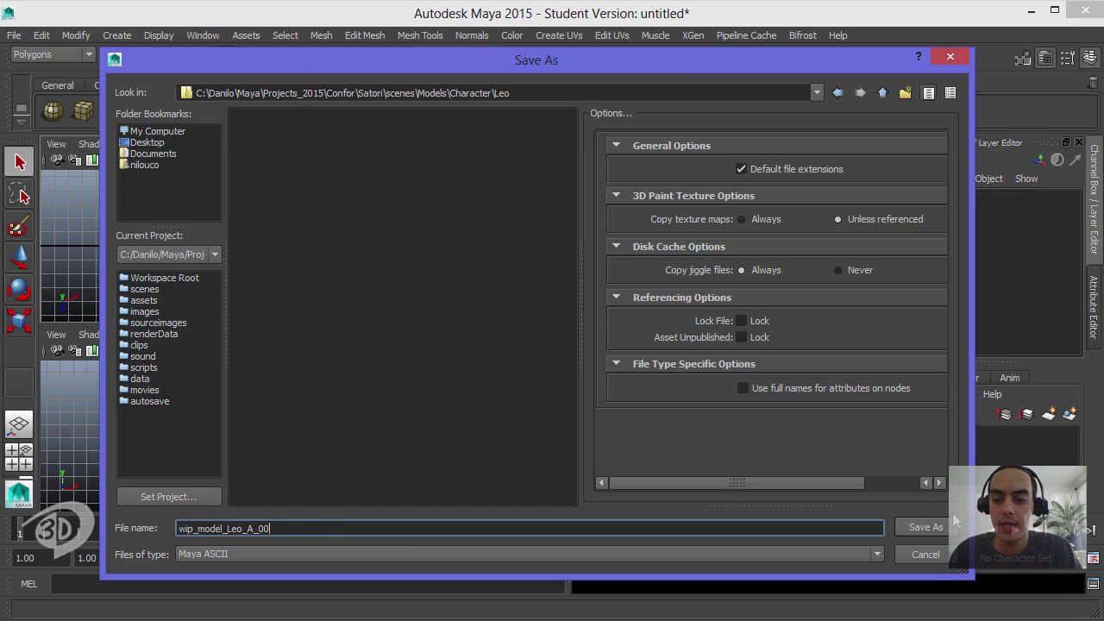
{"action": "left_click", "coordinate": [926, 527]}
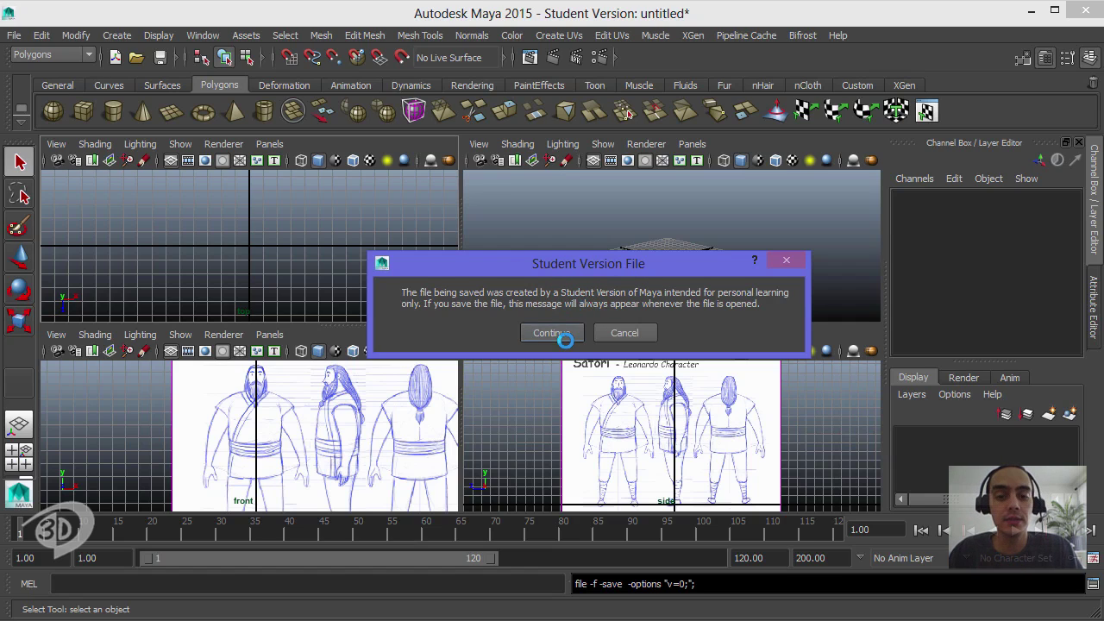
{"action": "left_click", "coordinate": [552, 333]}
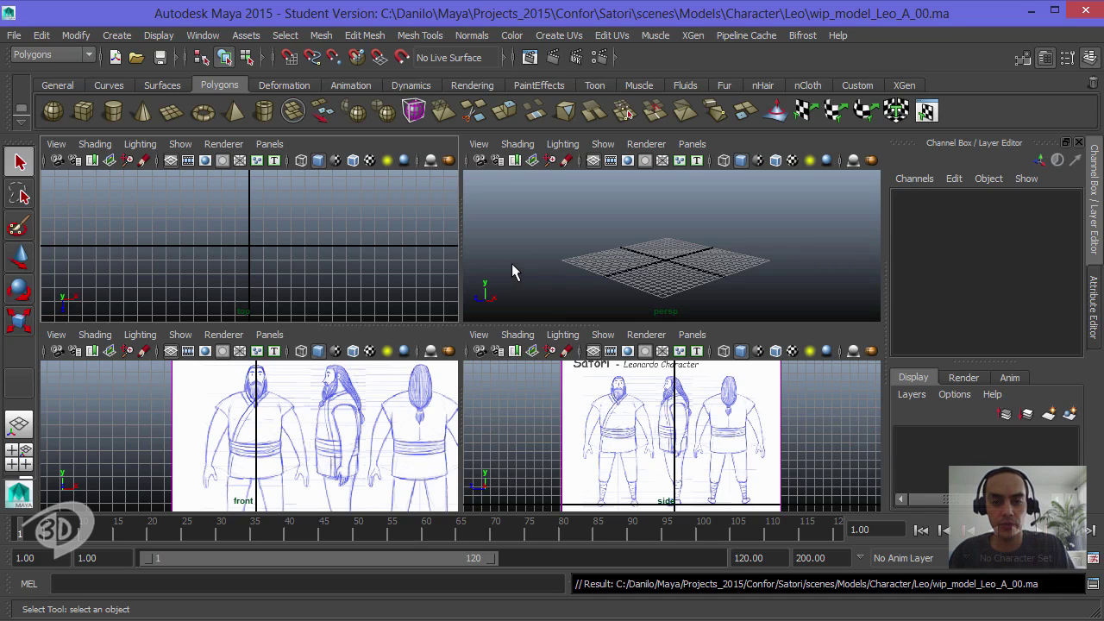
Step: Cycle the viewport background from the gradient to plain light grey
{"action": "left_click", "coordinate": [517, 269]}
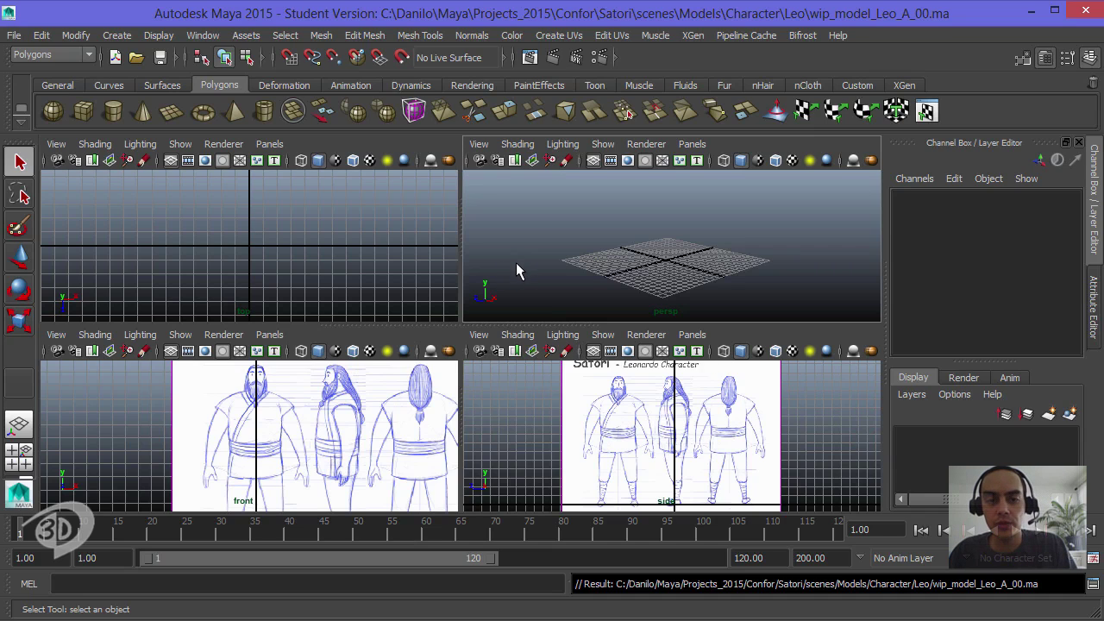
{"action": "key", "text": "alt+b"}
{"action": "key", "text": "alt+b"}
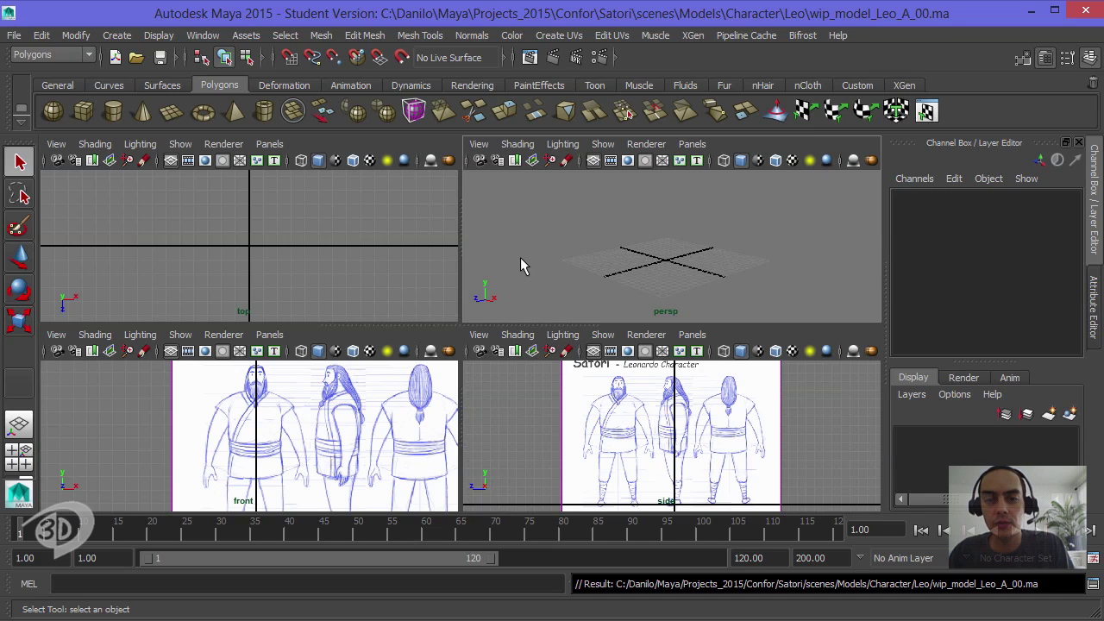
{"action": "key", "text": "alt+b"}
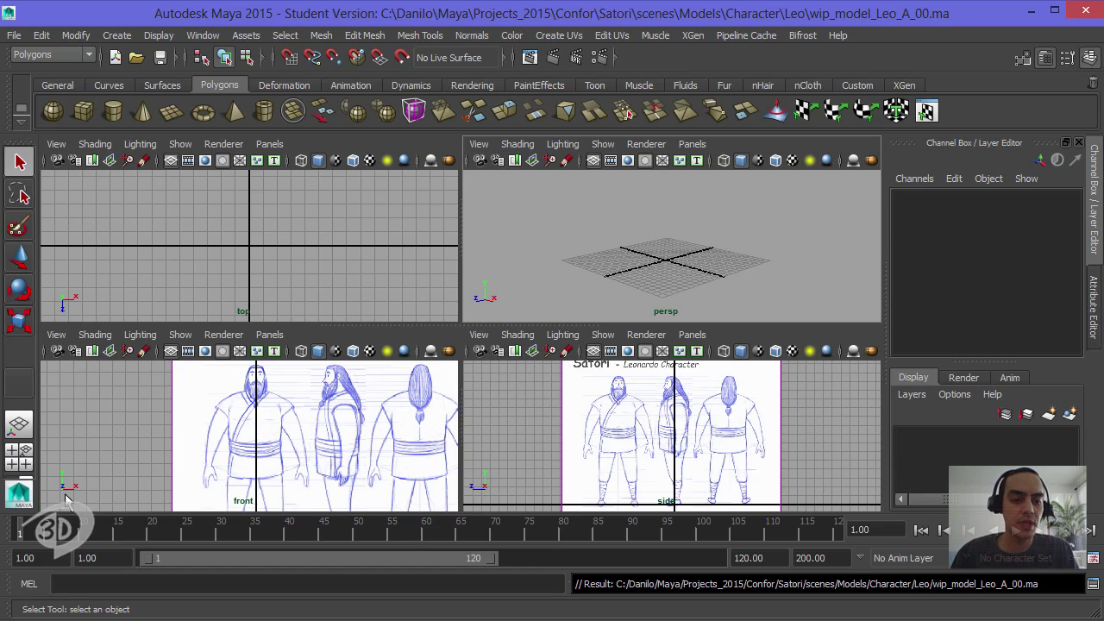
Step: Hide the Range Slider, Time Slider and Help Line from the interface
{"action": "right_click", "coordinate": [6, 528]}
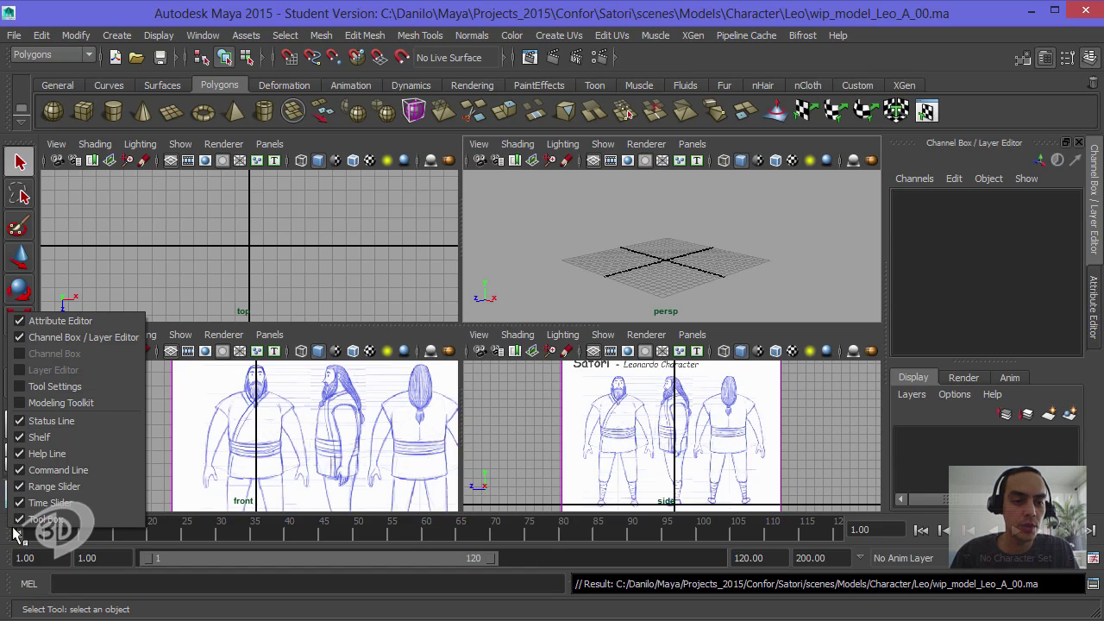
{"action": "left_click", "coordinate": [79, 489]}
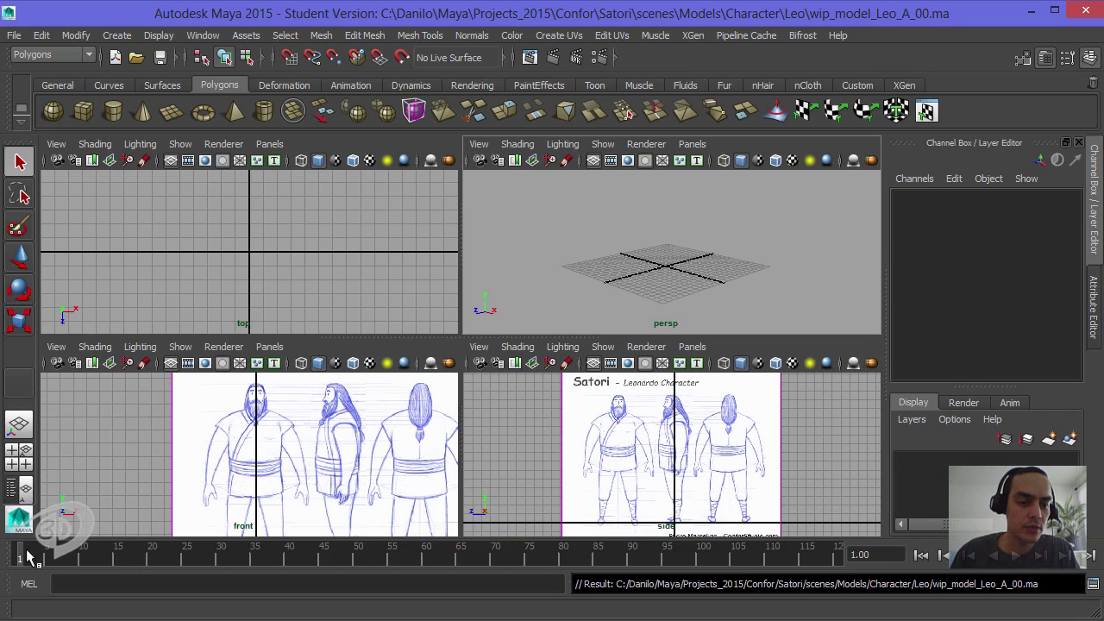
{"action": "left_click", "coordinate": [7, 553]}
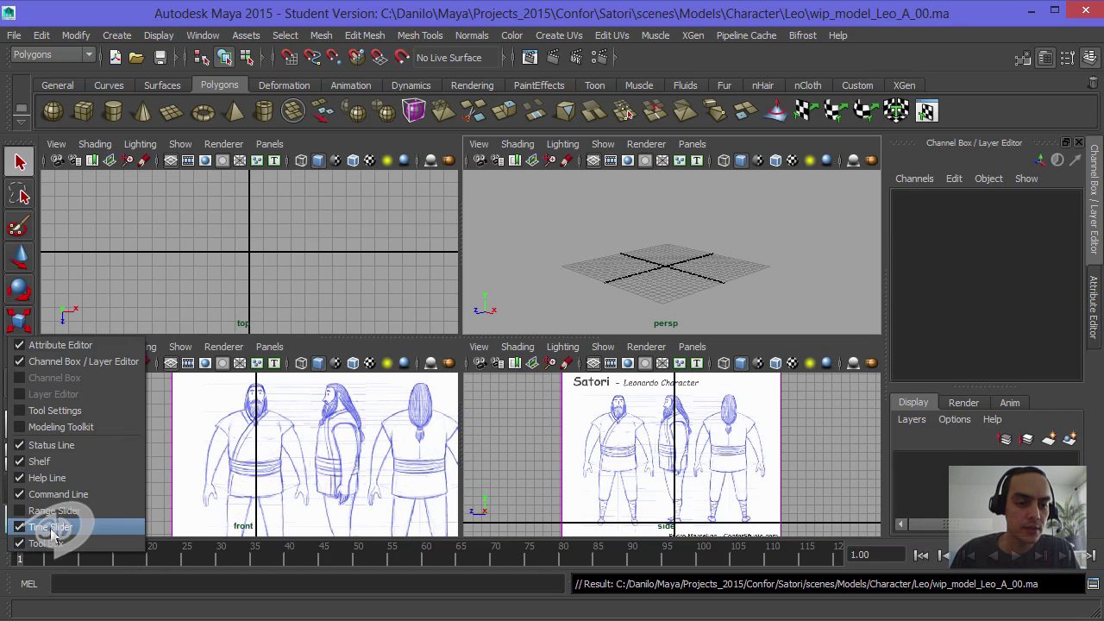
{"action": "left_click", "coordinate": [53, 535]}
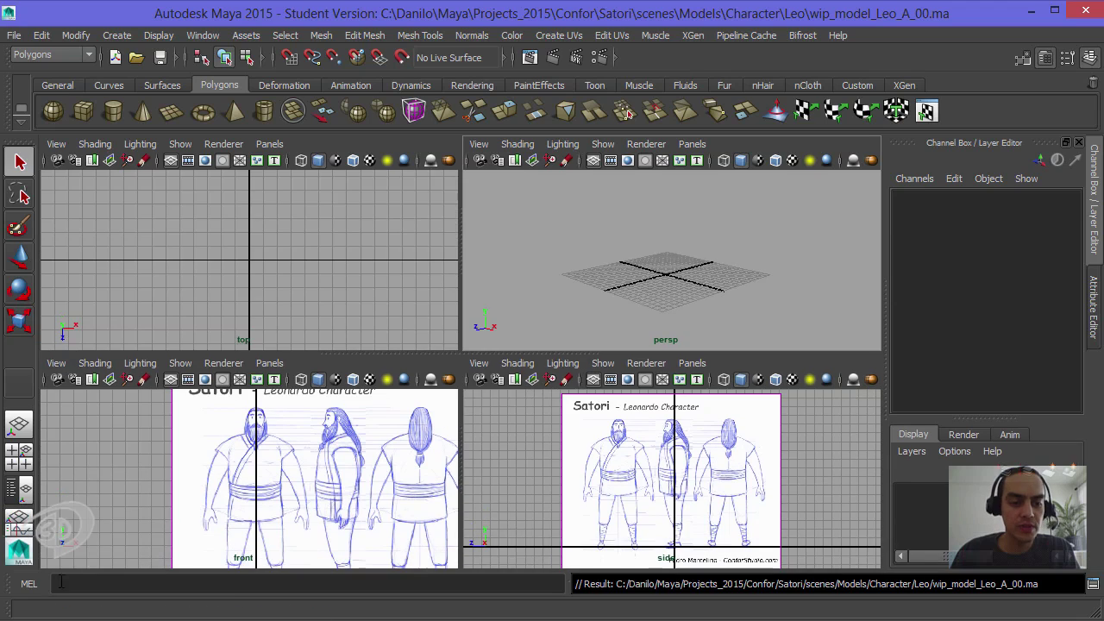
{"action": "left_click", "coordinate": [16, 586]}
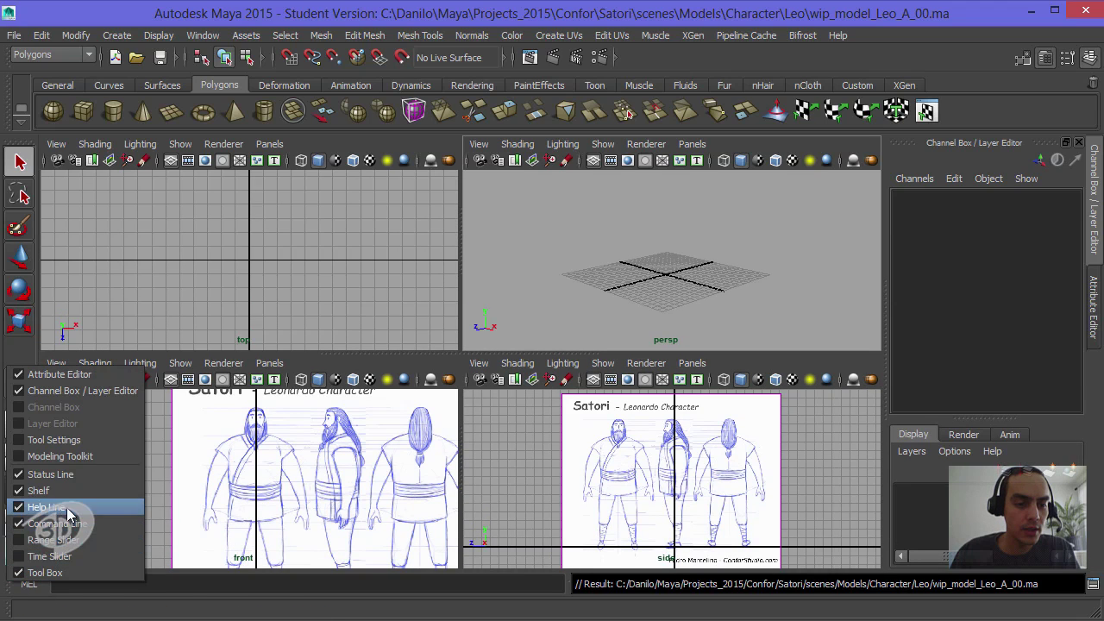
{"action": "left_click", "coordinate": [47, 508]}
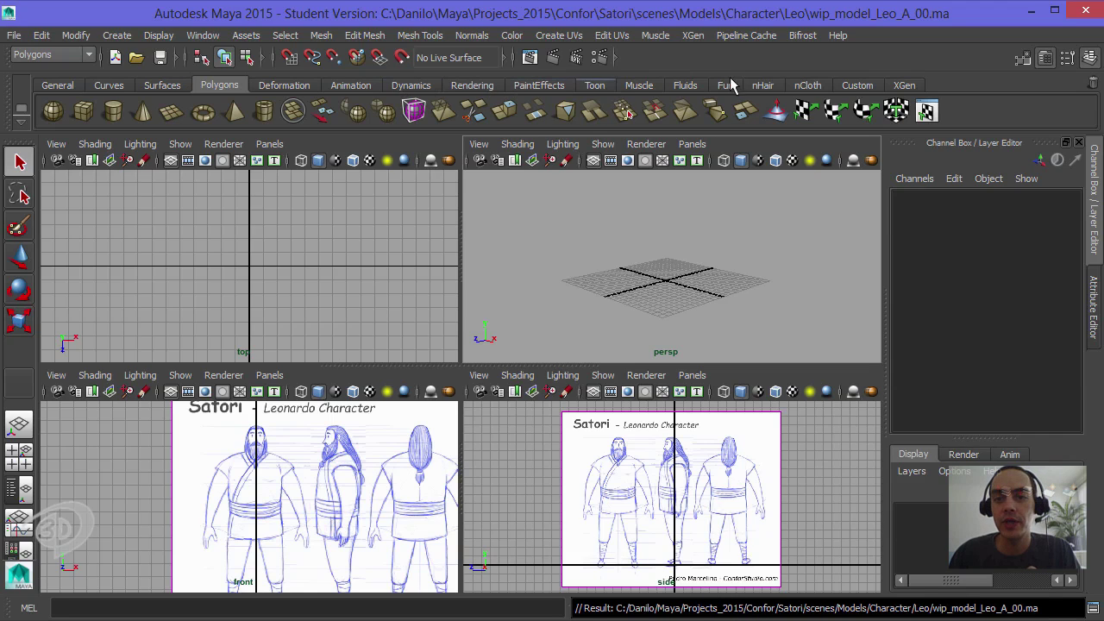
Step: Create a new shelf named Satori
{"action": "left_click", "coordinate": [857, 84]}
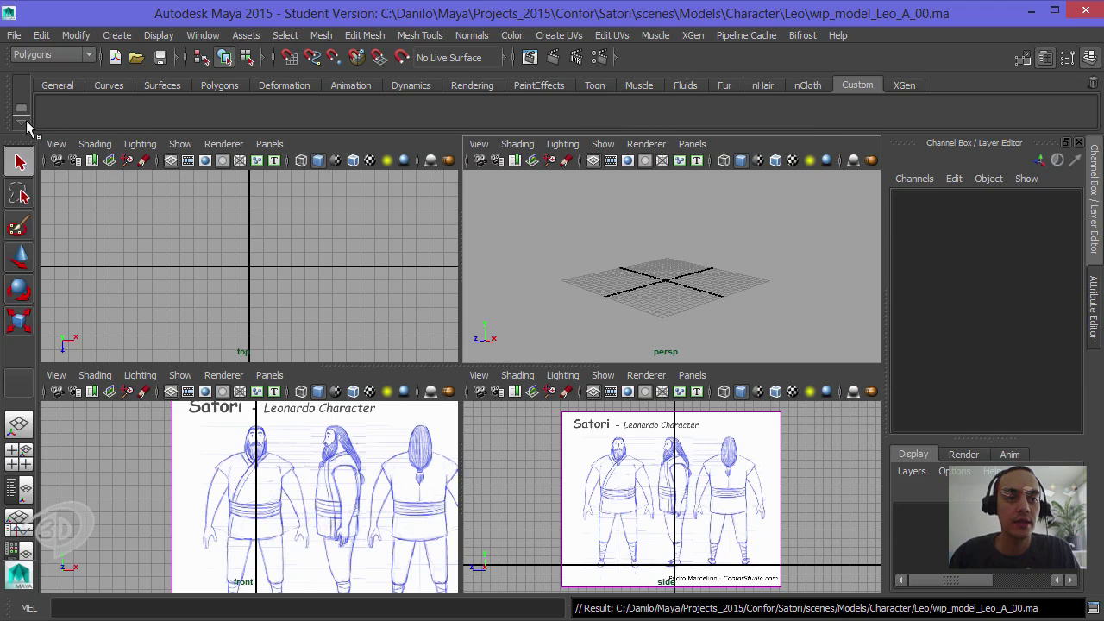
{"action": "left_click", "coordinate": [22, 121]}
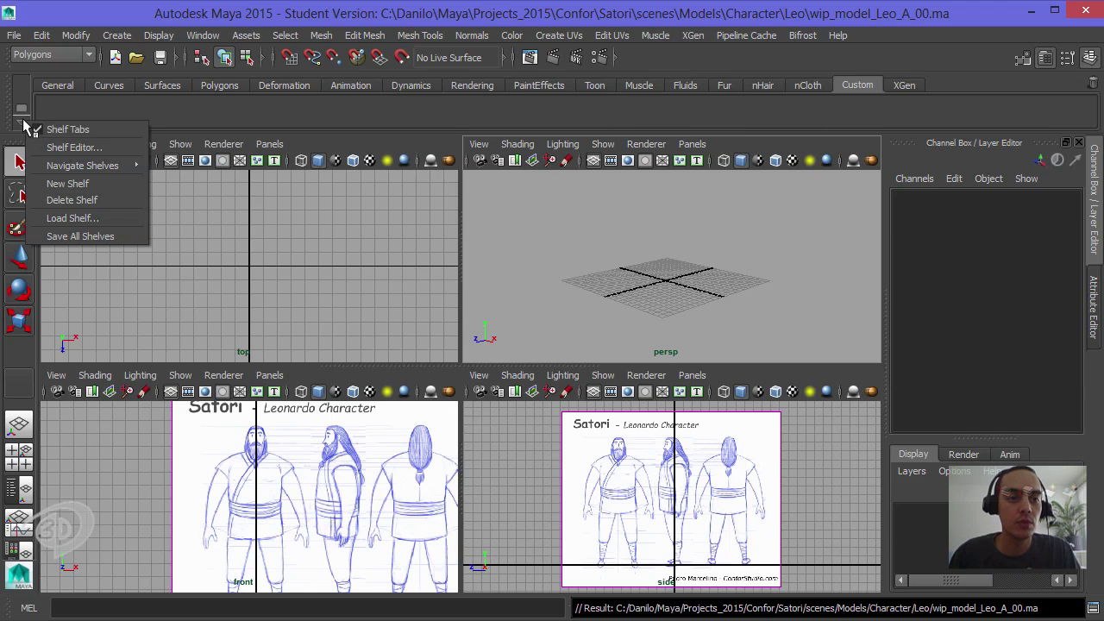
{"action": "left_click", "coordinate": [92, 183]}
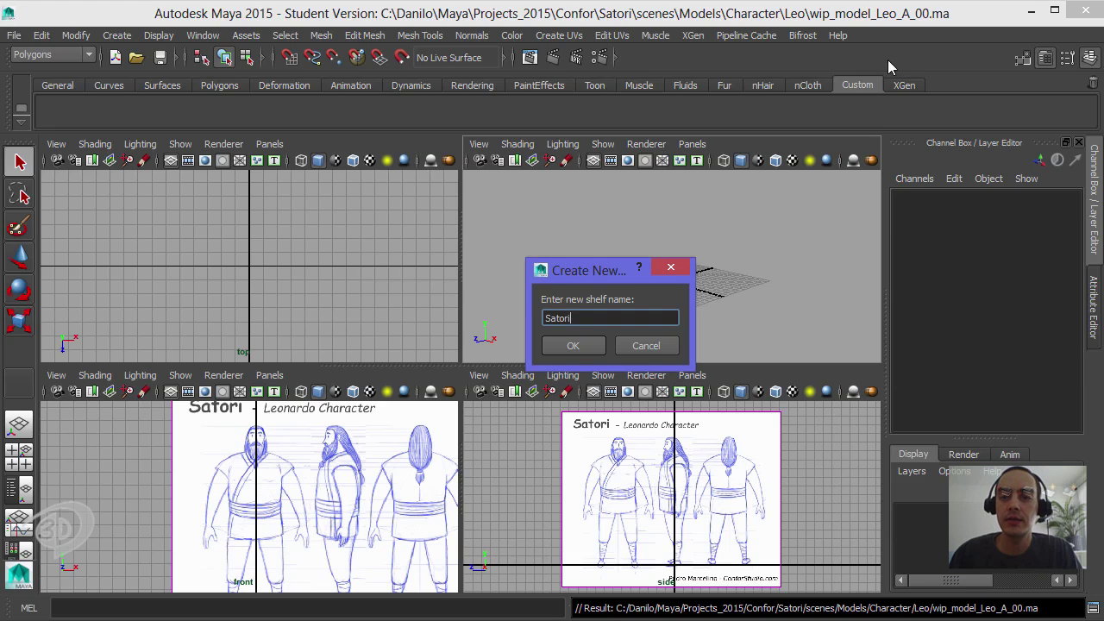
{"action": "left_click", "coordinate": [573, 345]}
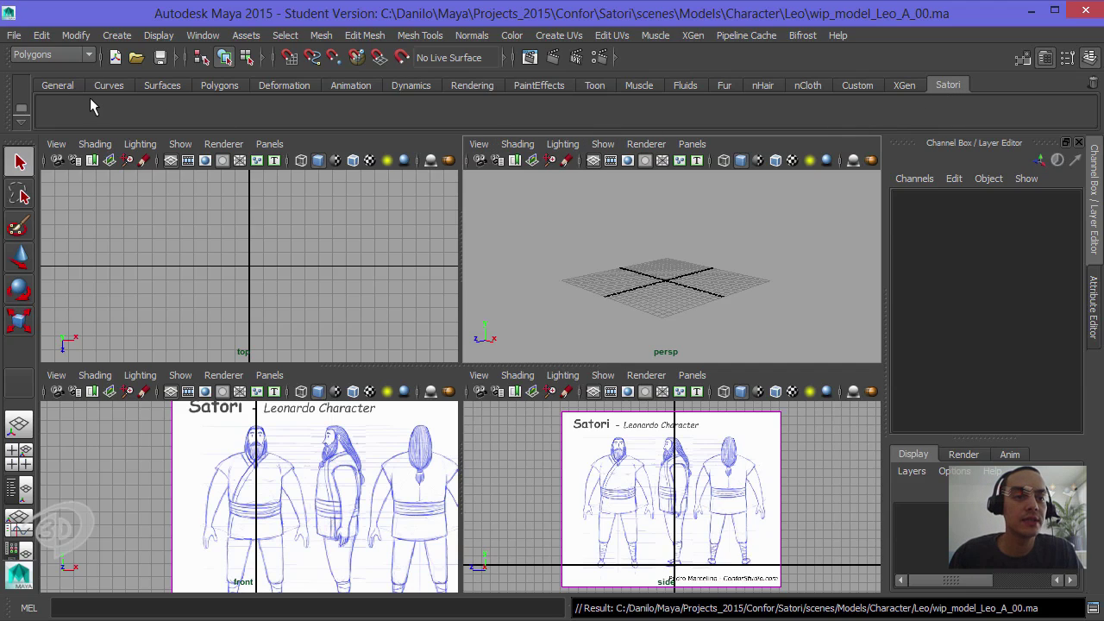
Step: Set the undo queue to Infinite in the Undo preferences
{"action": "left_click", "coordinate": [200, 38]}
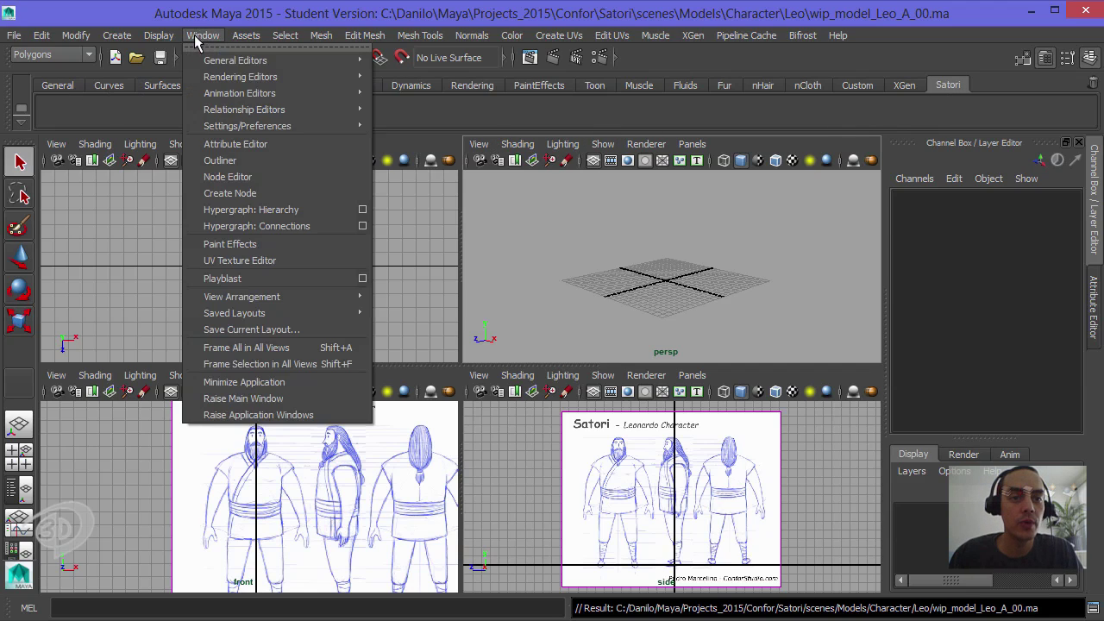
{"action": "mouse_move", "coordinate": [293, 125]}
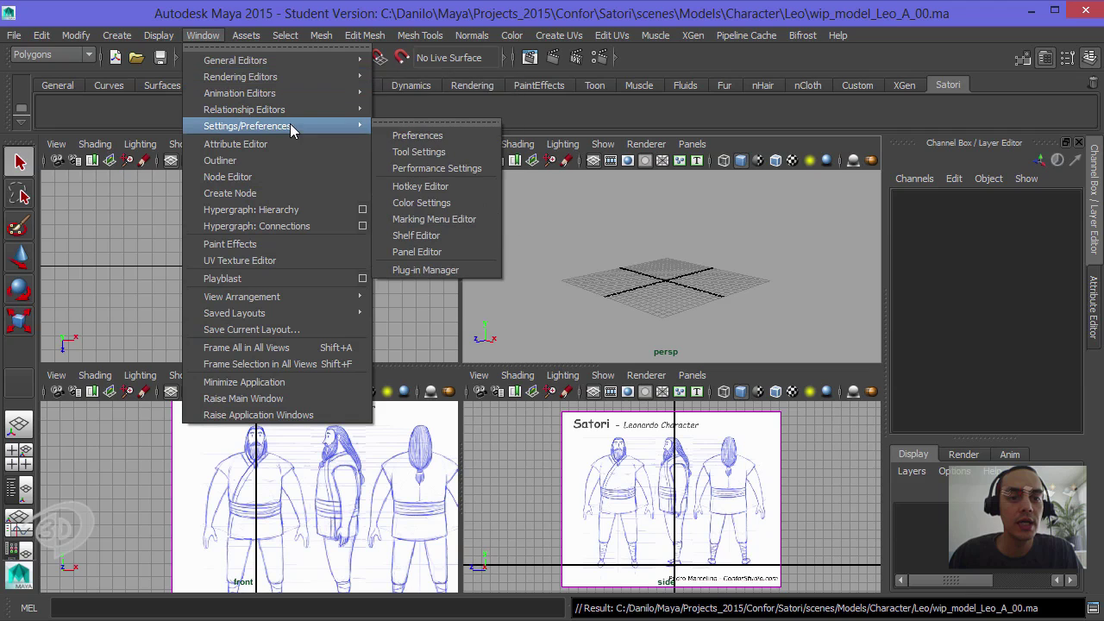
{"action": "left_click", "coordinate": [440, 138]}
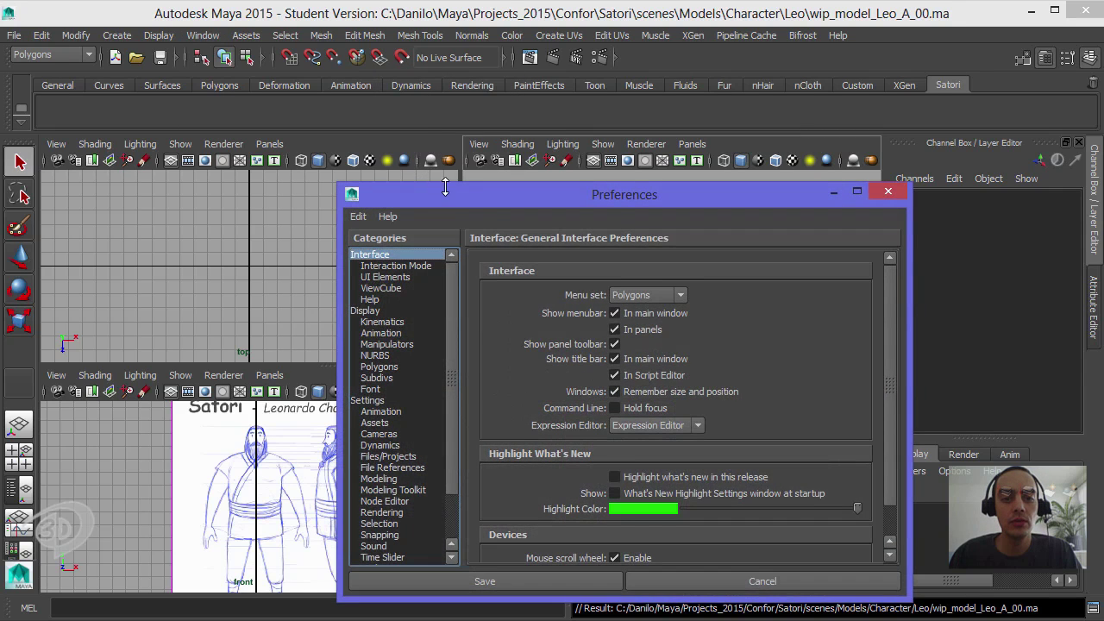
{"action": "left_click_drag", "start_coordinate": [445, 192], "coordinate": [378, 82]}
{"action": "scroll", "coordinate": [316, 432], "scroll_direction": "down", "scroll_amount": 2}
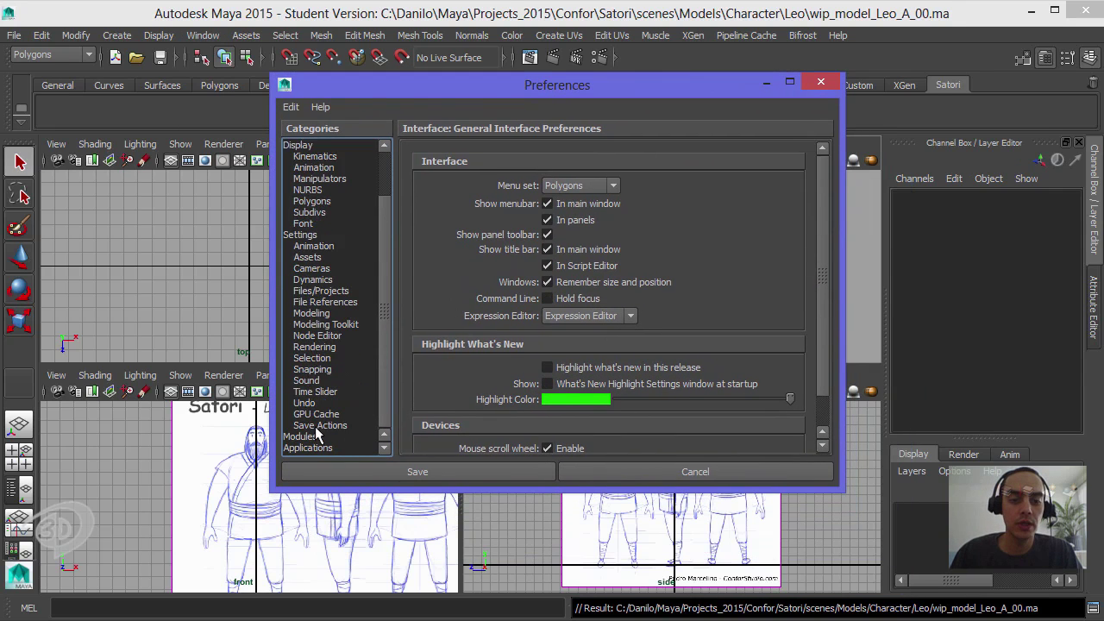
{"action": "left_click", "coordinate": [307, 403]}
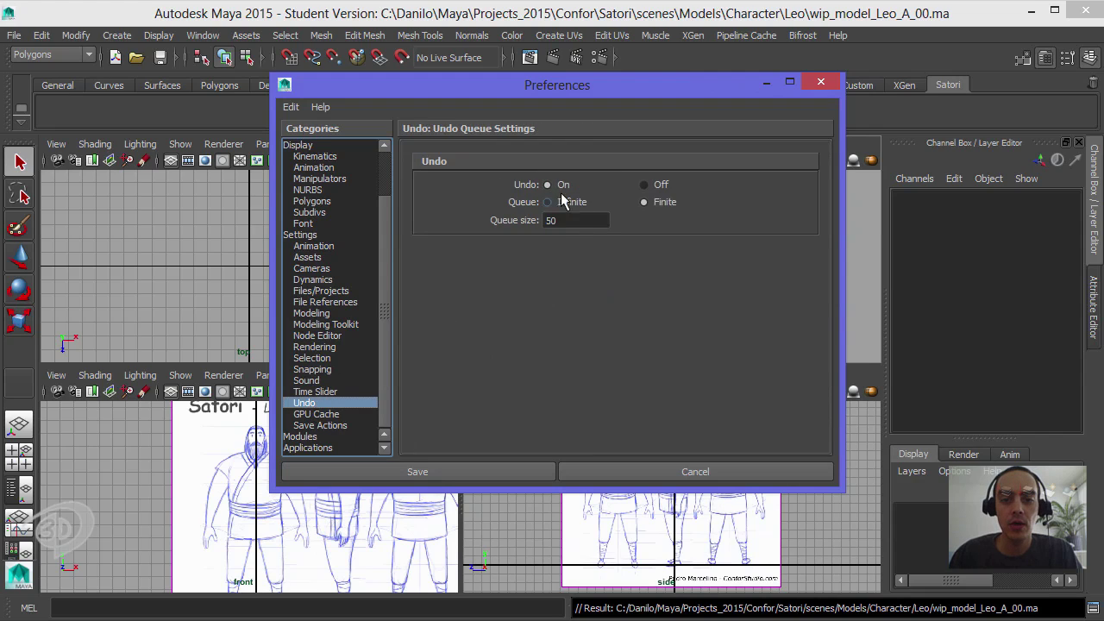
{"action": "left_click", "coordinate": [570, 204]}
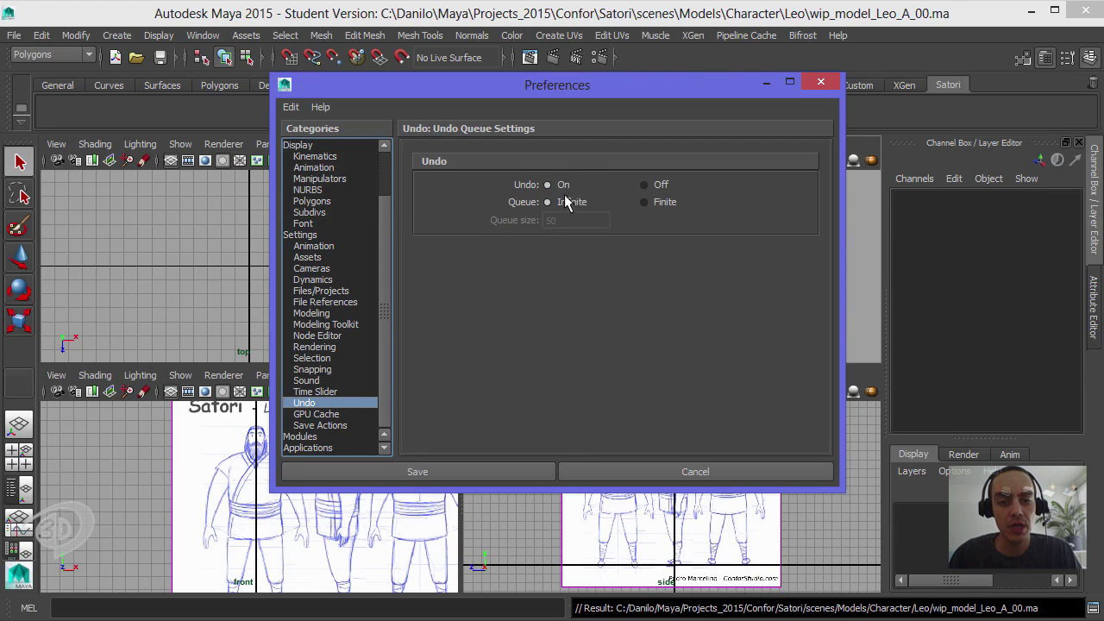